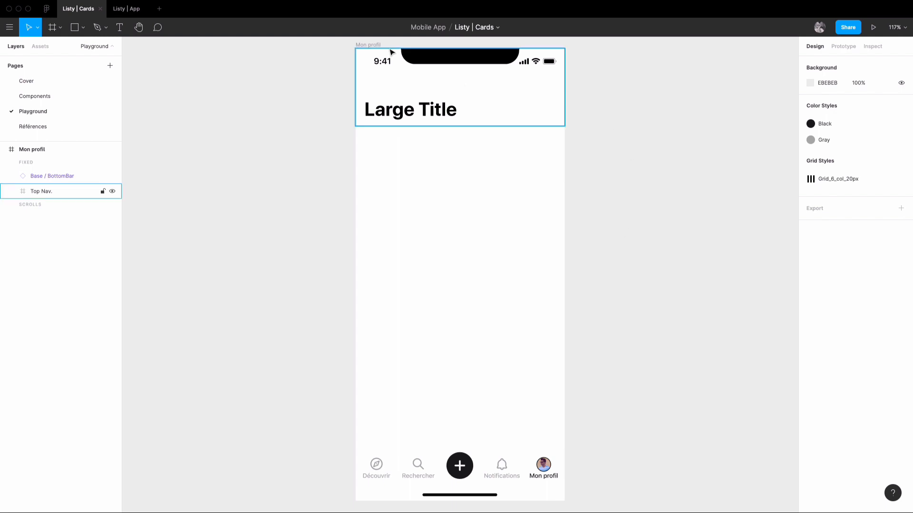
# Show the Grid_6_col_20px layout grid on the Mon profil frame.
pyautogui.click(372, 45)
pyautogui.click(874, 212)
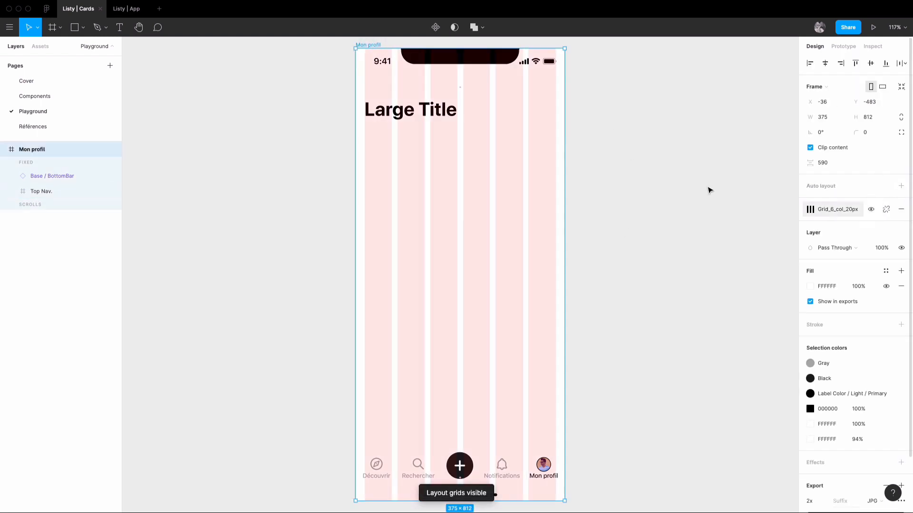
pyautogui.click(707, 190)
# Draw a rectangle about 343 × 157 across all six grid columns, below the Large Title area of the Mon profil frame.
pyautogui.press('z')
pyautogui.click(463, 192)
pyautogui.press('r')
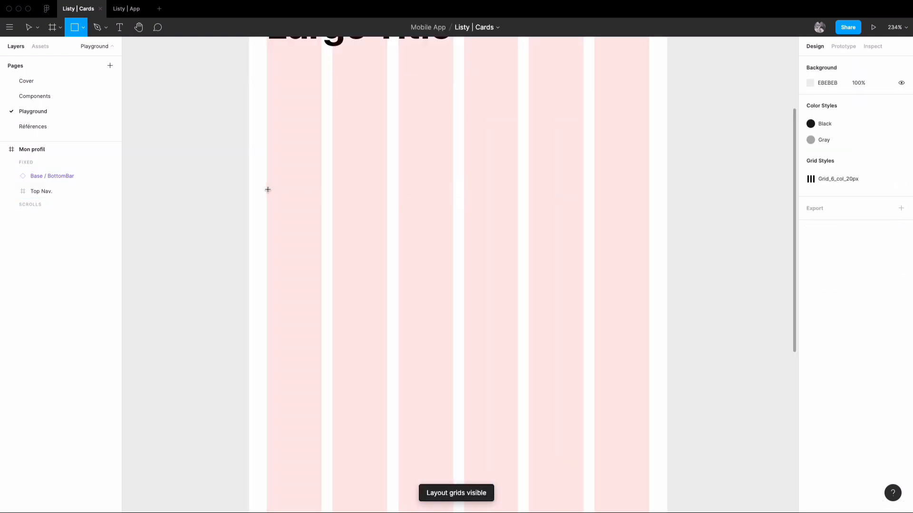
pyautogui.moveTo(268, 190); pyautogui.dragTo(648, 364)
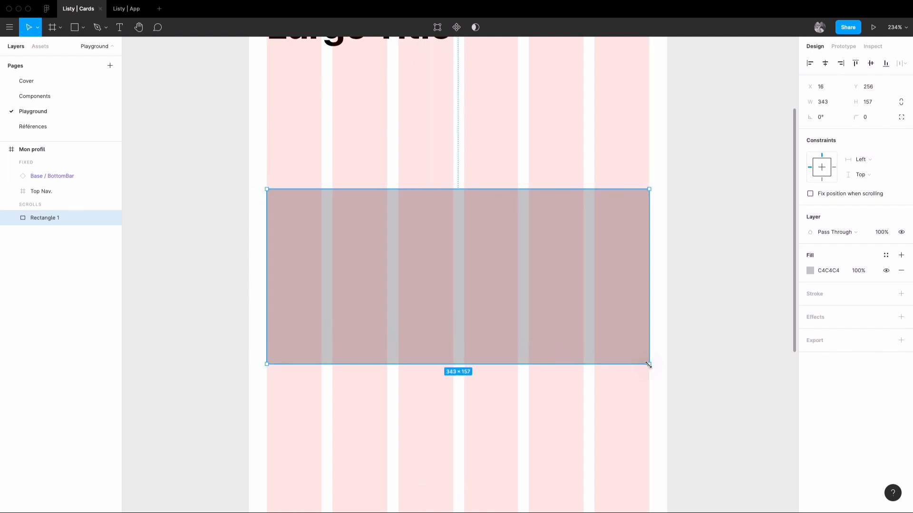
pyautogui.press('super+minus')
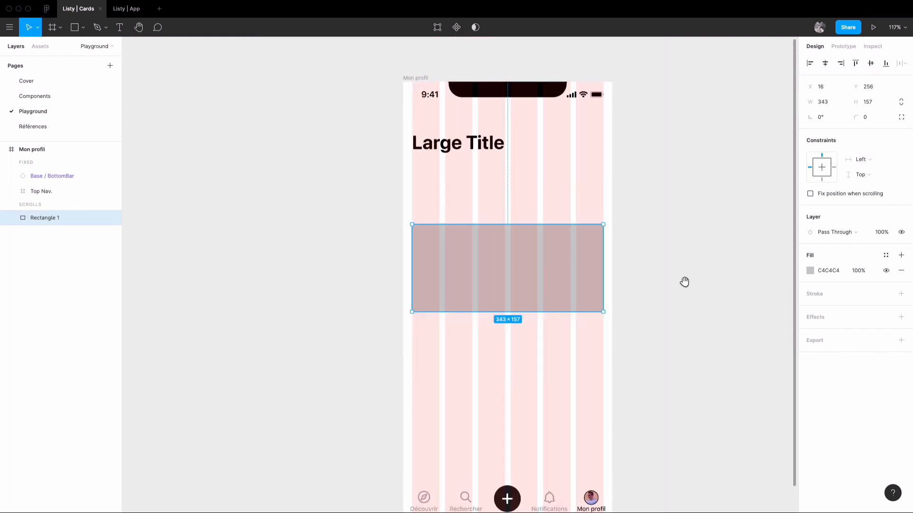
# Set the rectangle's height to 200.
pyautogui.moveTo(684, 283); pyautogui.dragTo(666, 241)
pyautogui.click(868, 101)
pyautogui.write('200')
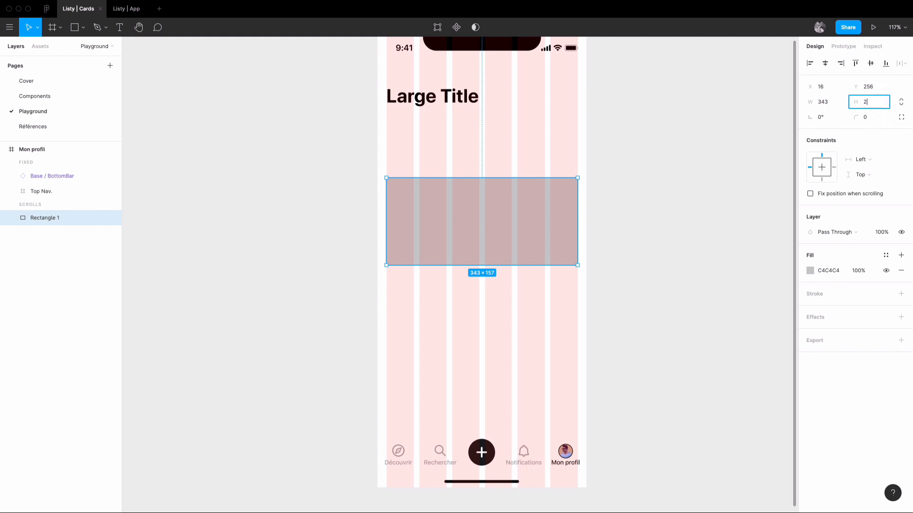
pyautogui.press('Return')
pyautogui.click(619, 130)
# Hide the layout grid on the Mon profil frame.
pyautogui.scroll(1, 615, 145)
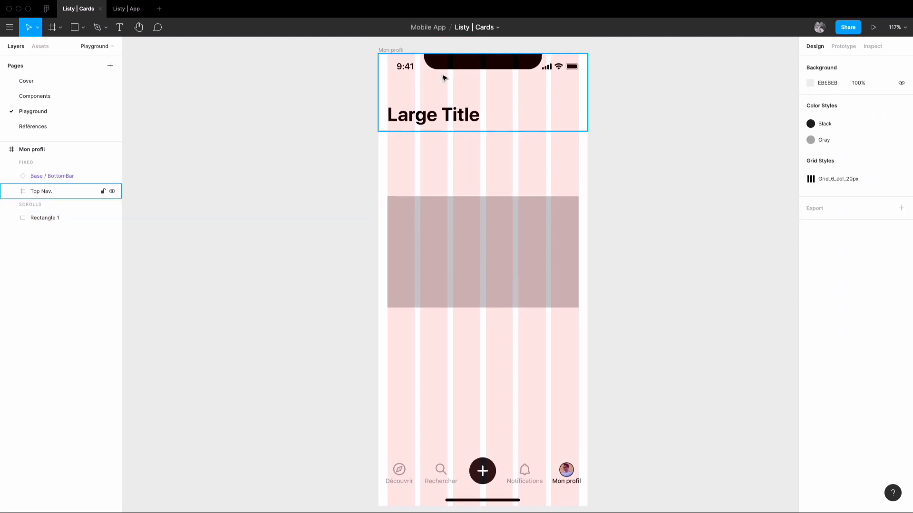
pyautogui.click(390, 50)
pyautogui.click(880, 194)
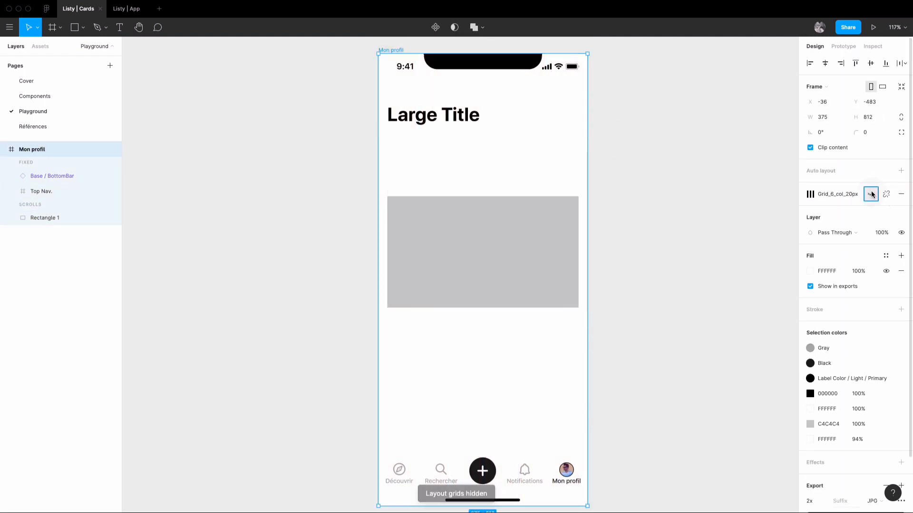
pyautogui.click(701, 223)
# Move the gray rectangle out of the Mon profil frame onto the empty canvas beside it.
pyautogui.click(514, 246)
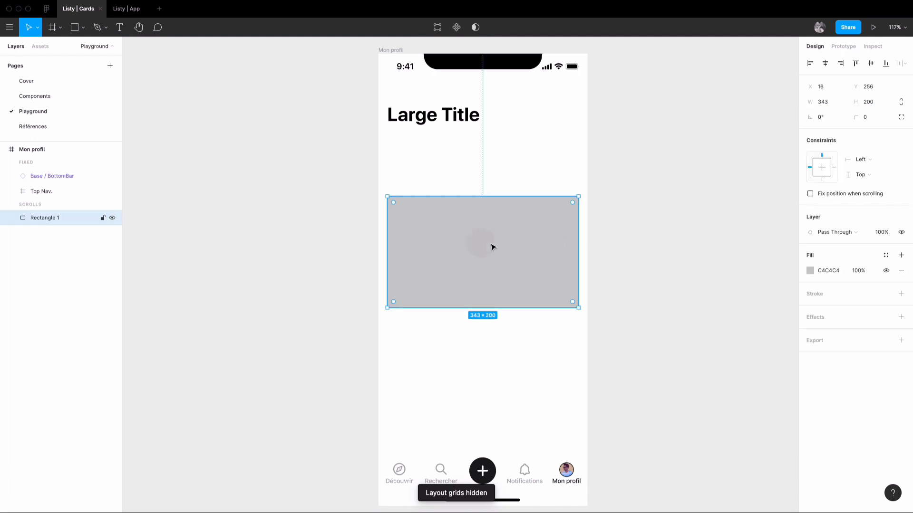
pyautogui.moveTo(493, 247); pyautogui.dragTo(642, 228)
pyautogui.click(639, 231)
pyautogui.click(536, 233)
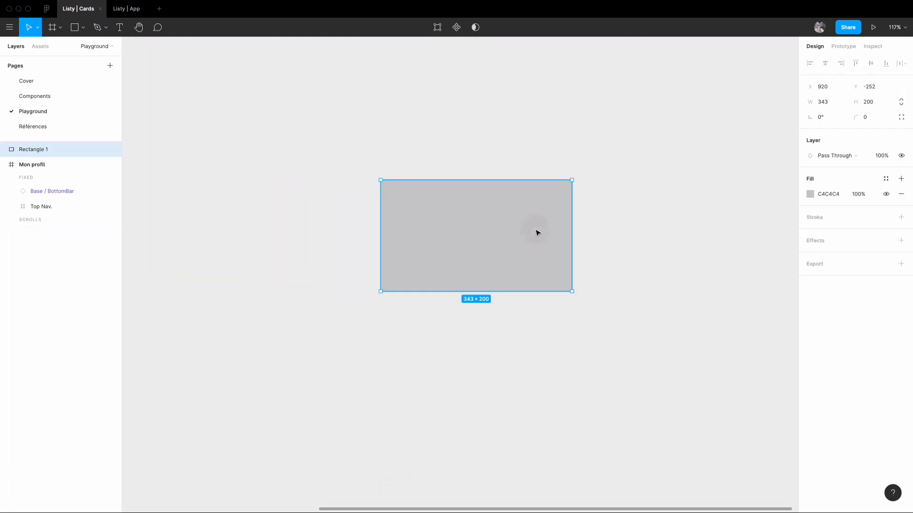
# Wrap the rectangle in an auto layout frame with item spacing 0 and padding 0.
pyautogui.hotkey('shift', 'a')
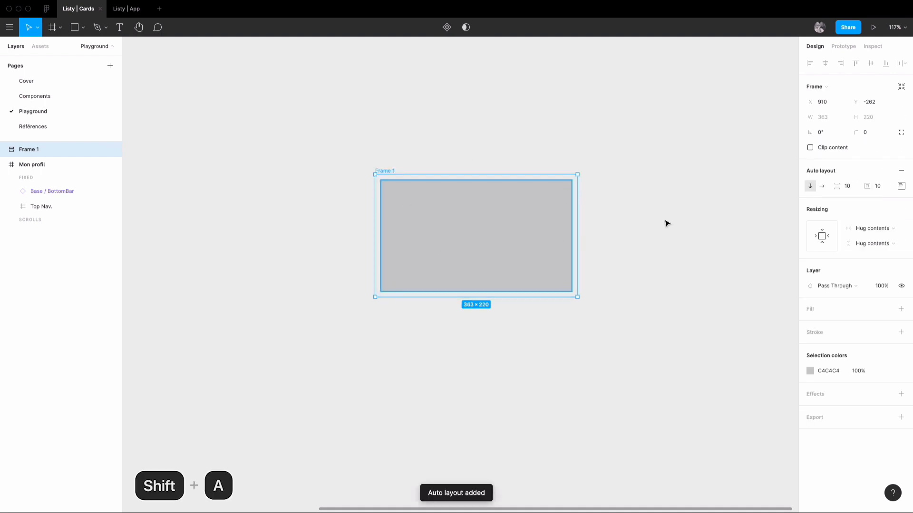
pyautogui.click(834, 185)
pyautogui.write('0')
pyautogui.press('Tab')
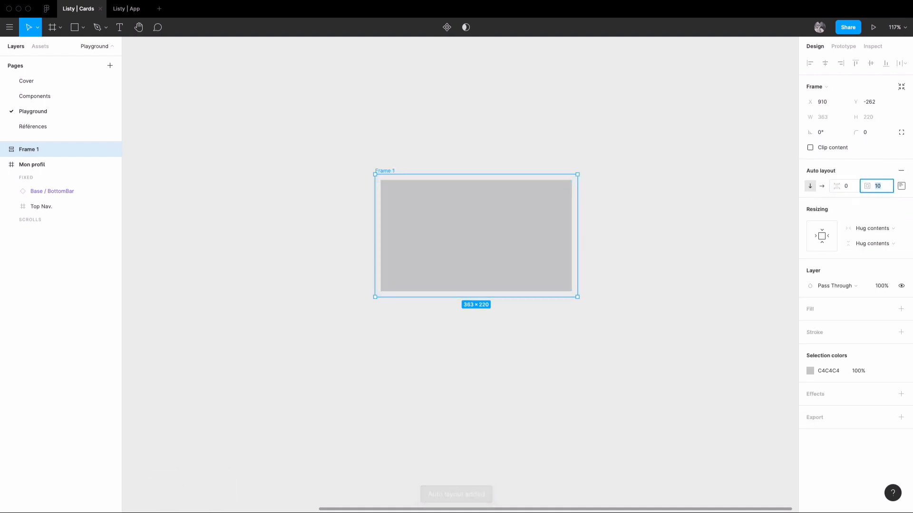
pyautogui.write('0')
pyautogui.press('Tab')
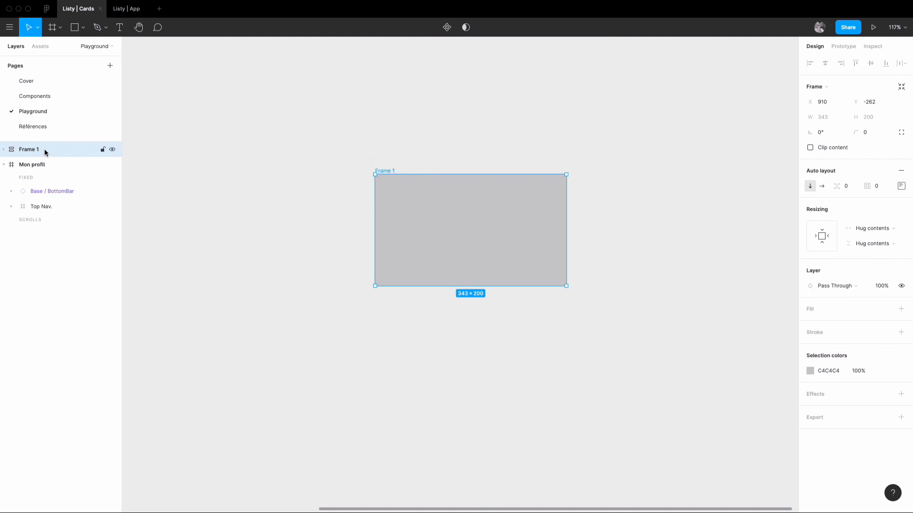
# Expand the auto layout frame's layer and rename the frame as Card pictures.
pyautogui.click(4, 150)
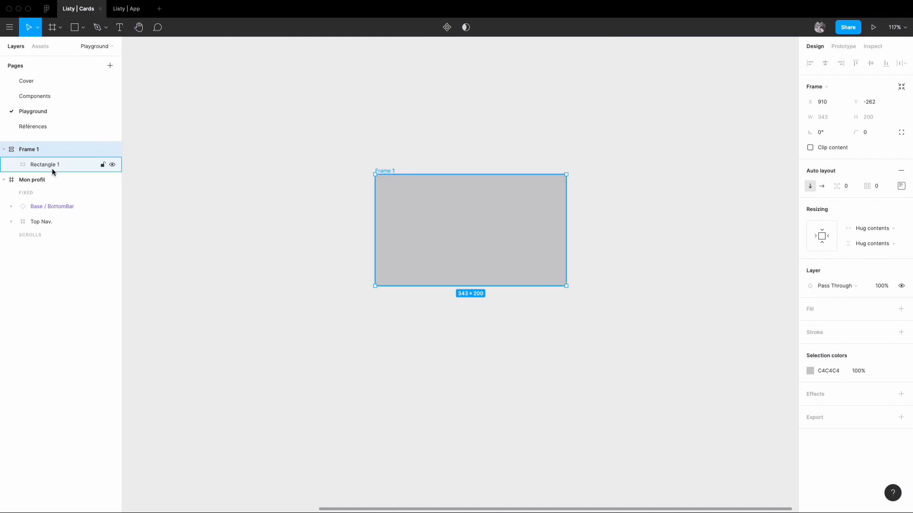
pyautogui.doubleClick(42, 150)
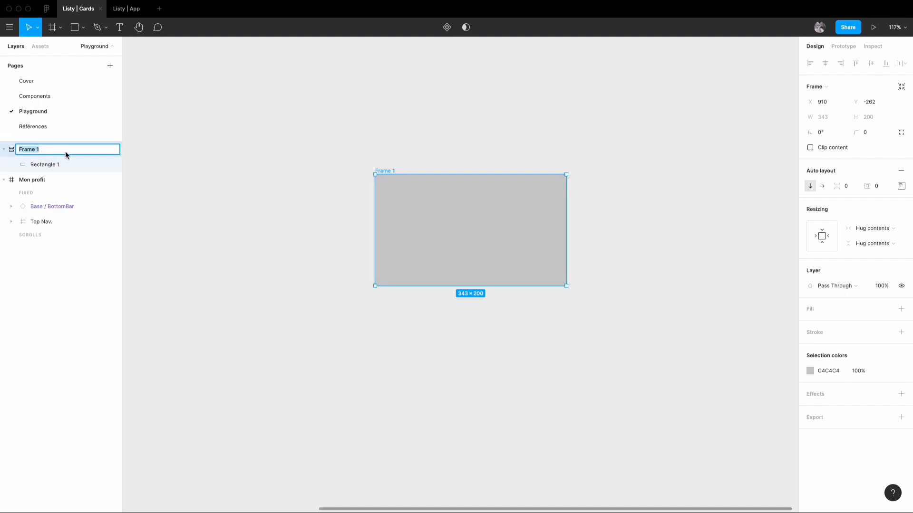
pyautogui.write('Card pictures')
pyautogui.press('Return')
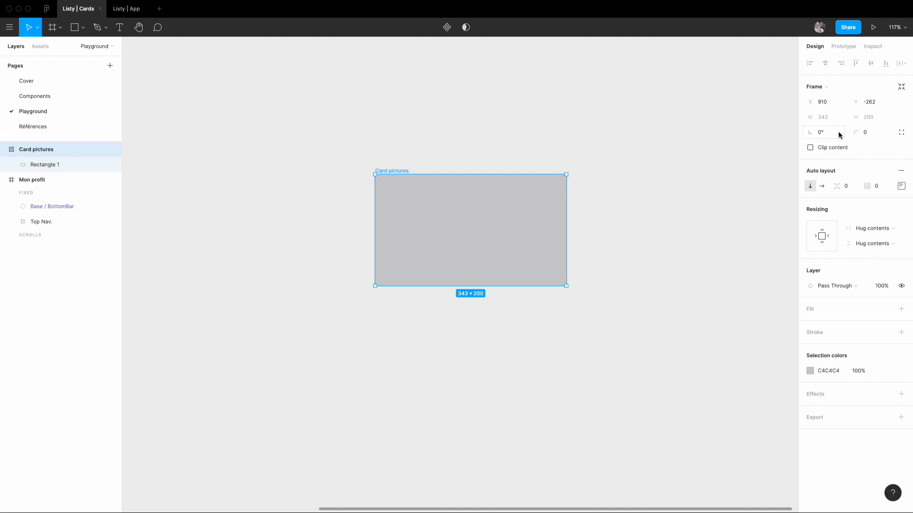
# Set the Card pictures frame's corner radius to 12.
pyautogui.click(866, 132)
pyautogui.write('12')
pyautogui.press('Return')
# Enable Clip content on the Card pictures frame so the rectangle follows its rounded corners.
pyautogui.click(55, 163)
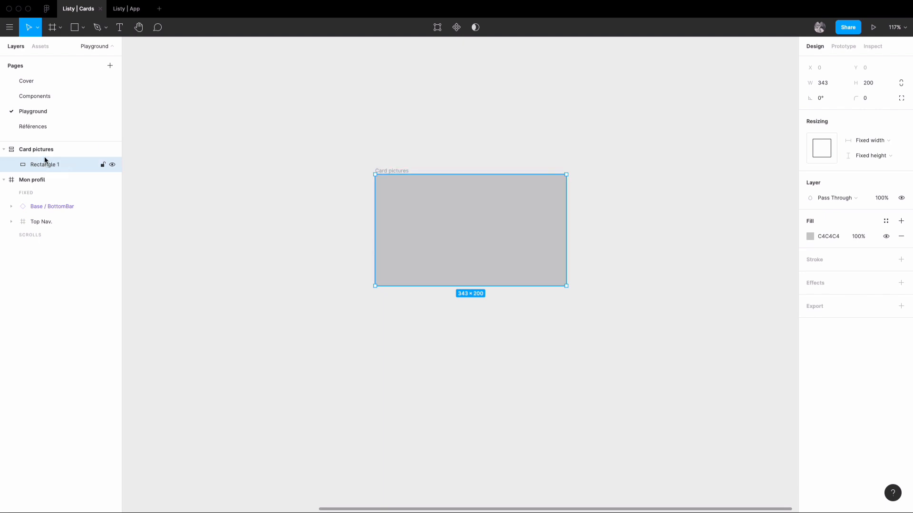
pyautogui.click(424, 161)
pyautogui.click(385, 173)
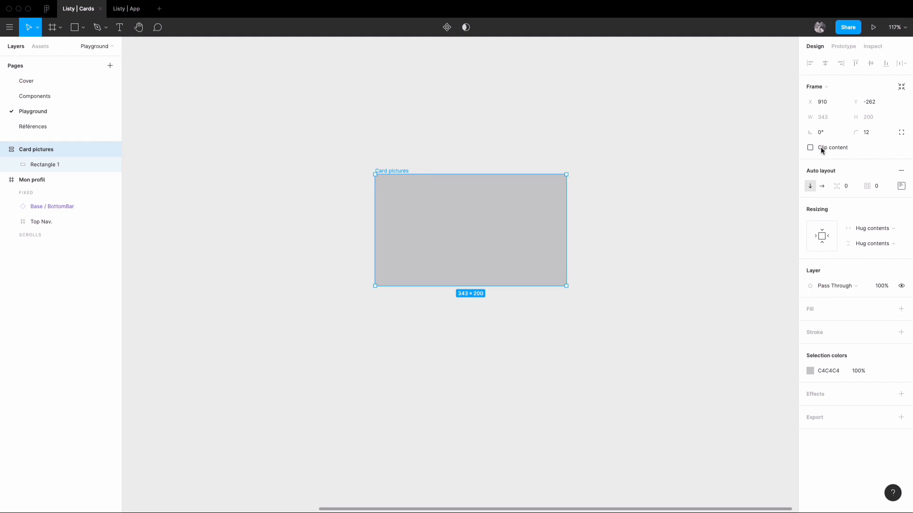
pyautogui.click(711, 155)
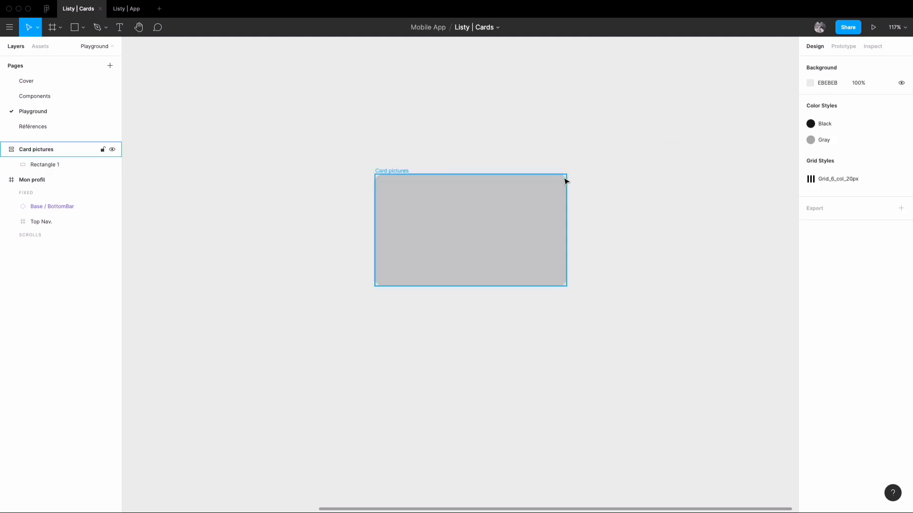
# Duplicate the Card pictures frame, placing the copy about 30 px directly below the original.
pyautogui.click(395, 171)
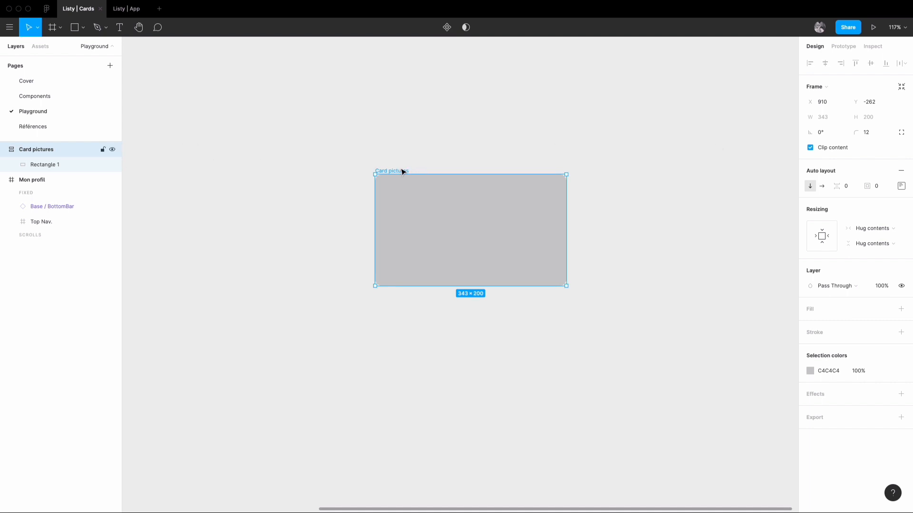
pyautogui.moveTo(402, 172); pyautogui.dragTo(415, 300)
pyautogui.click(652, 268)
pyautogui.moveTo(648, 265); pyautogui.dragTo(648, 185)
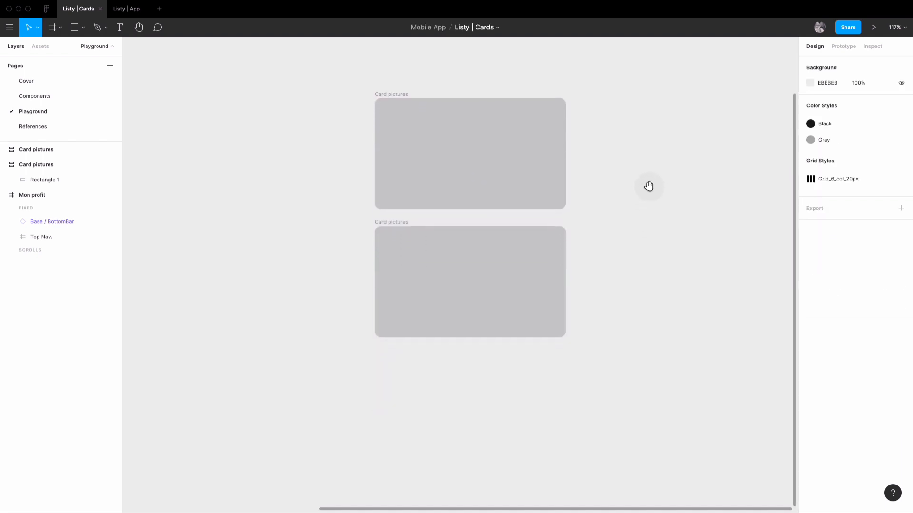
# Duplicate the rectangle inside the lower Card pictures frame.
pyautogui.click(398, 222)
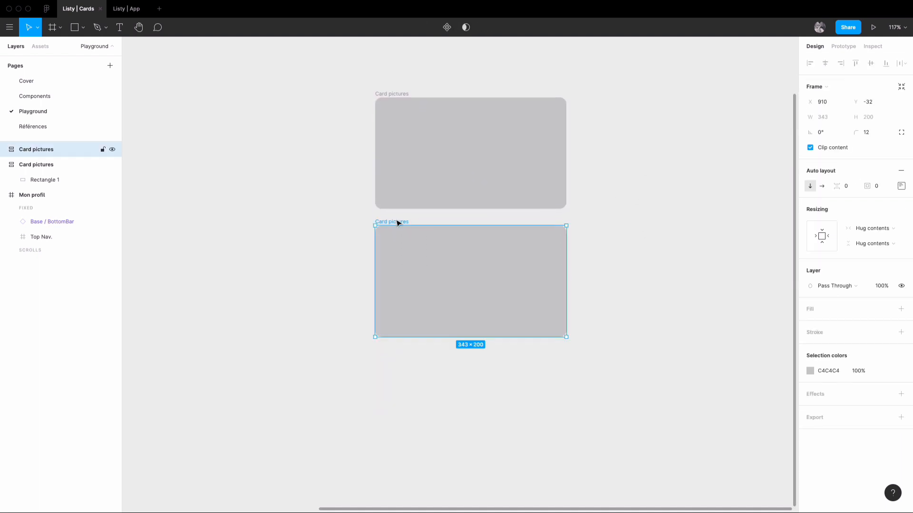
pyautogui.click(5, 150)
pyautogui.click(46, 166)
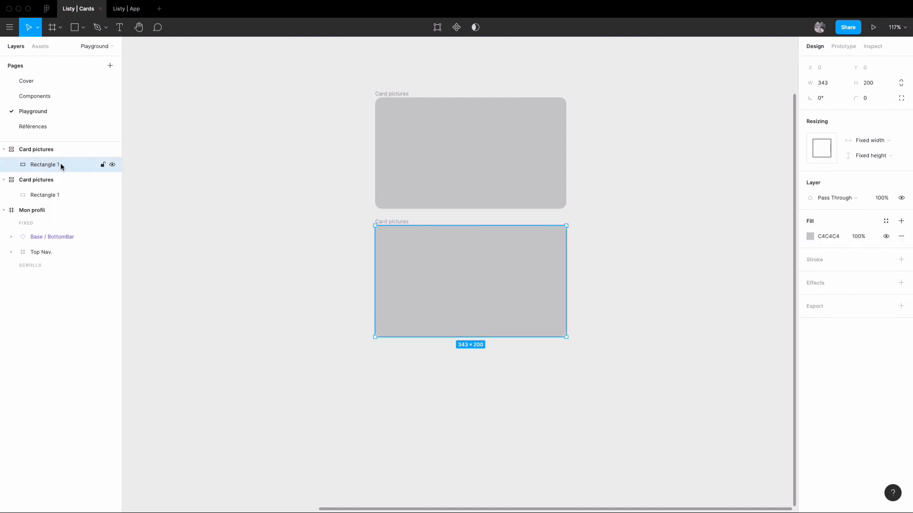
pyautogui.press('super+d')
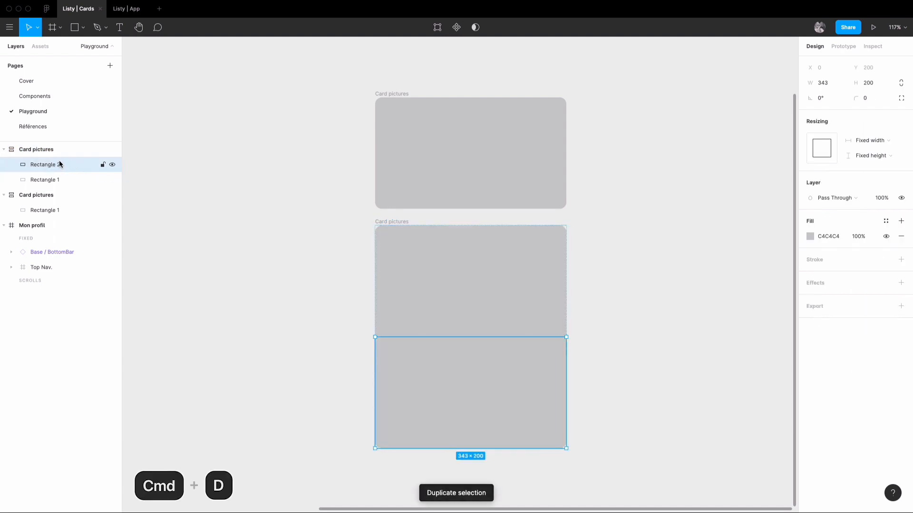
# Switch the lower Card pictures frame's auto layout to horizontal and narrow the frame to a width of 343.
pyautogui.click(55, 150)
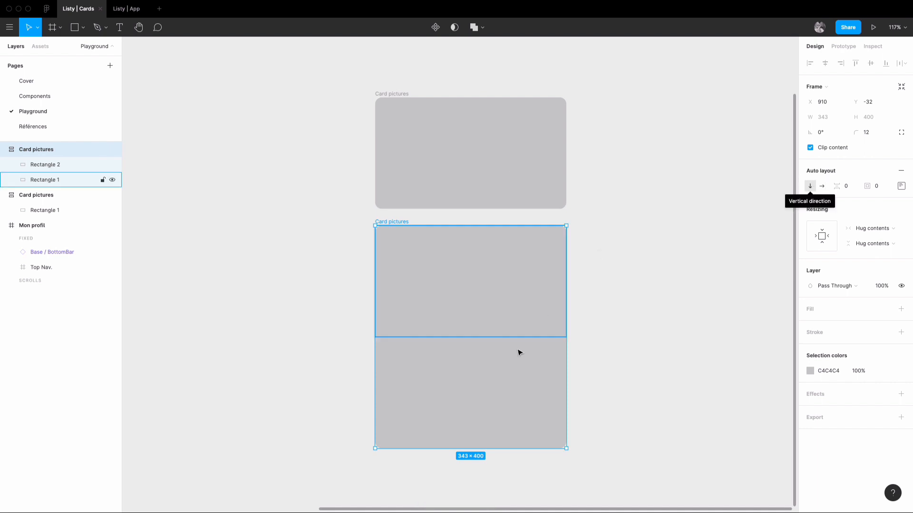
pyautogui.click(823, 186)
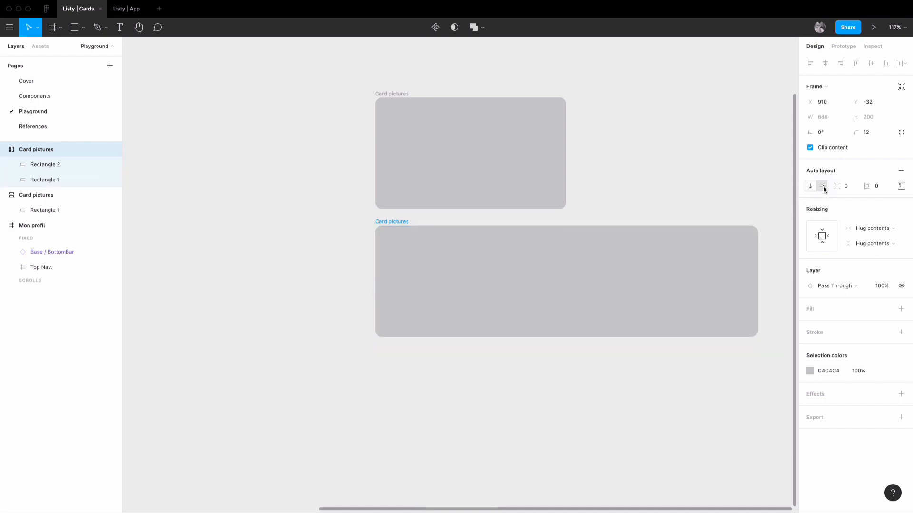
pyautogui.moveTo(756, 244); pyautogui.dragTo(569, 240)
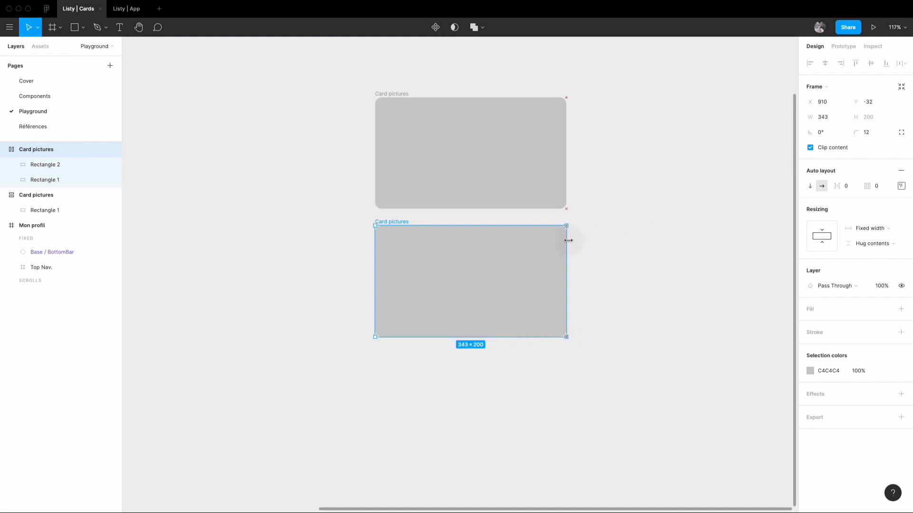
# Set both rectangles in the lower Card pictures frame to Fill container for width and height.
pyautogui.click(46, 165)
pyautogui.keyDown('shift'); pyautogui.click(51, 181); pyautogui.keyUp('shift')
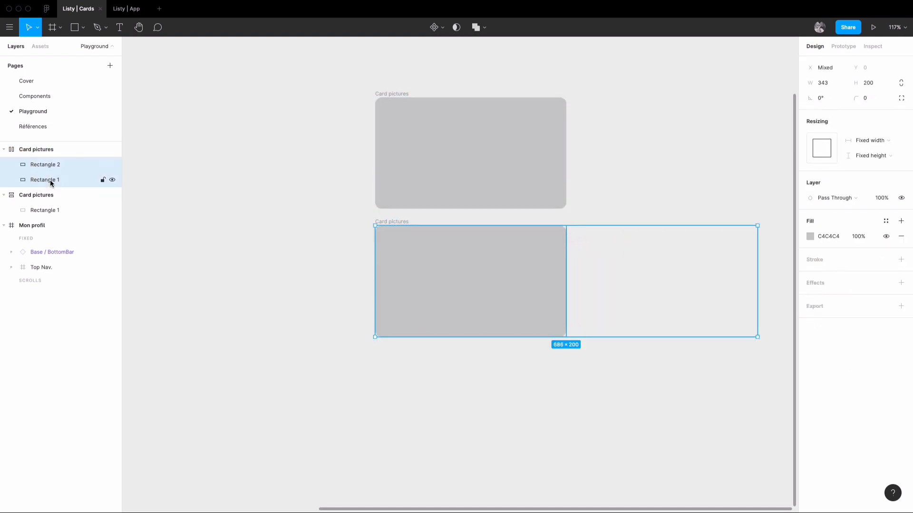
pyautogui.click(871, 141)
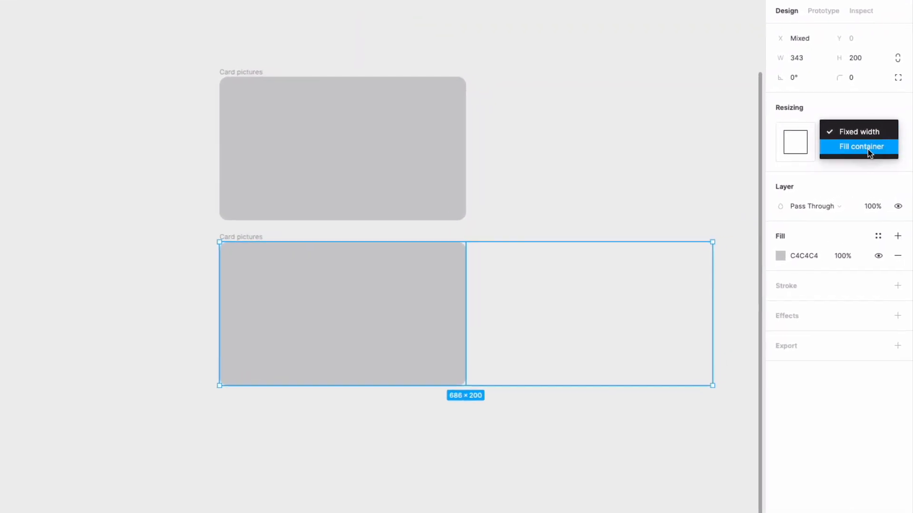
pyautogui.click(879, 153)
pyautogui.click(877, 155)
pyautogui.click(864, 169)
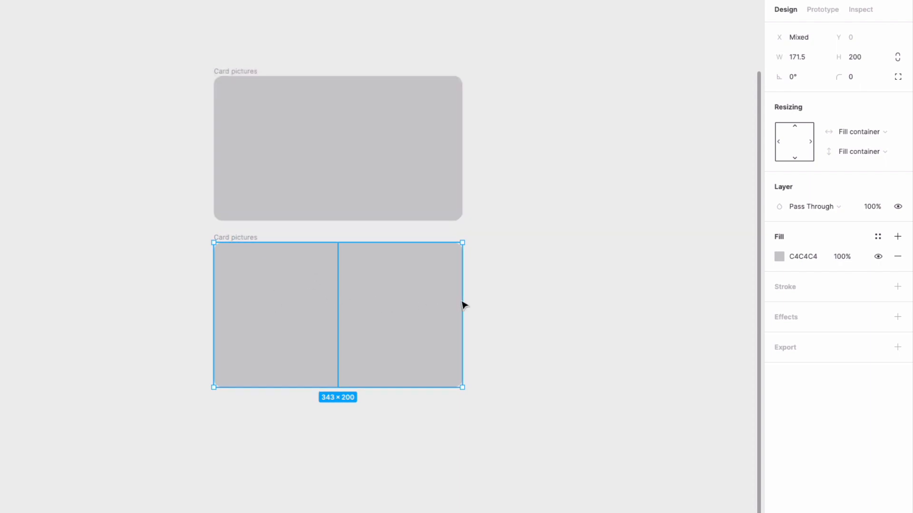
# Add a white FFFFFF stroke to both rectangles in the lower frame.
pyautogui.click(898, 286)
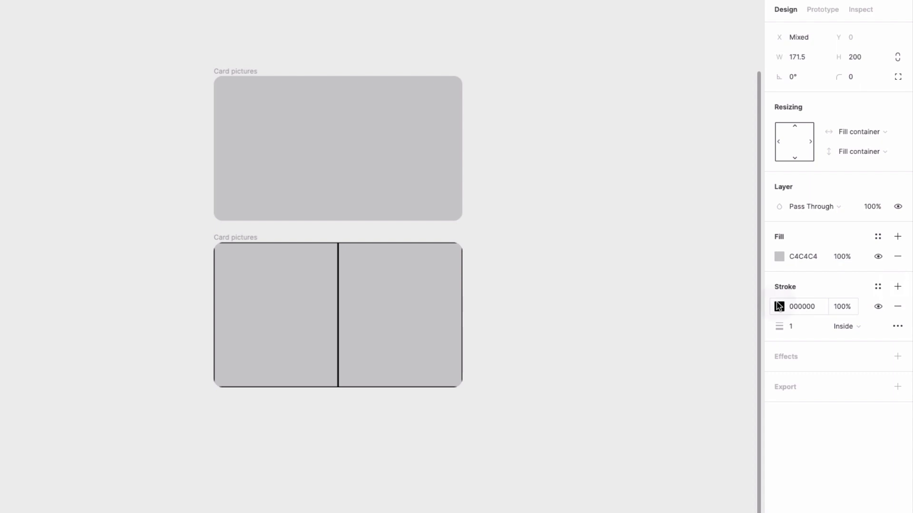
pyautogui.click(779, 307)
pyautogui.moveTo(665, 332); pyautogui.dragTo(576, 267)
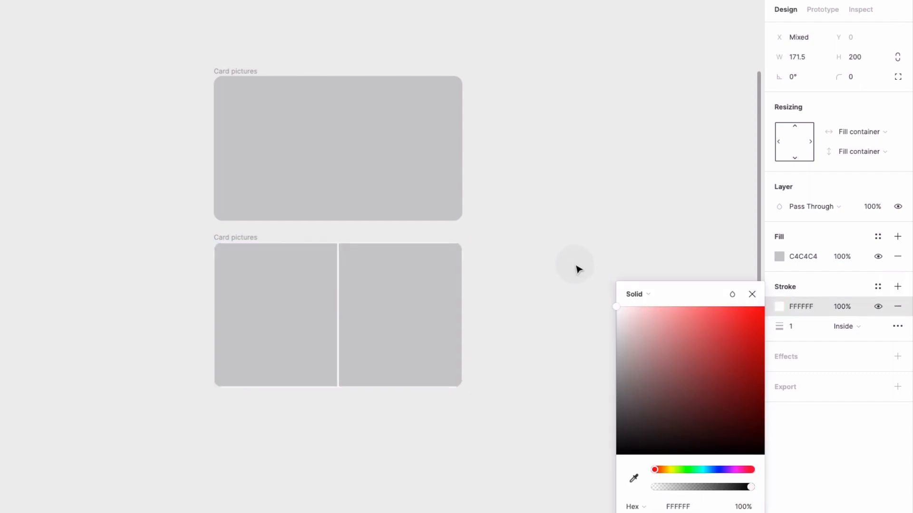
# Align the stroke of both rectangles to Outside and set its thickness to 2.
pyautogui.click(845, 326)
pyautogui.click(847, 340)
pyautogui.click(805, 326)
pyautogui.write('2')
pyautogui.press('Return')
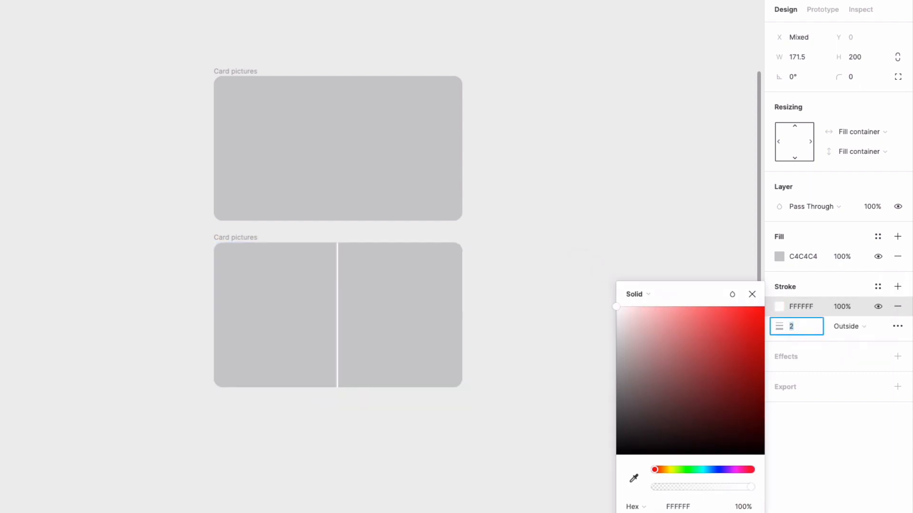
pyautogui.click(513, 254)
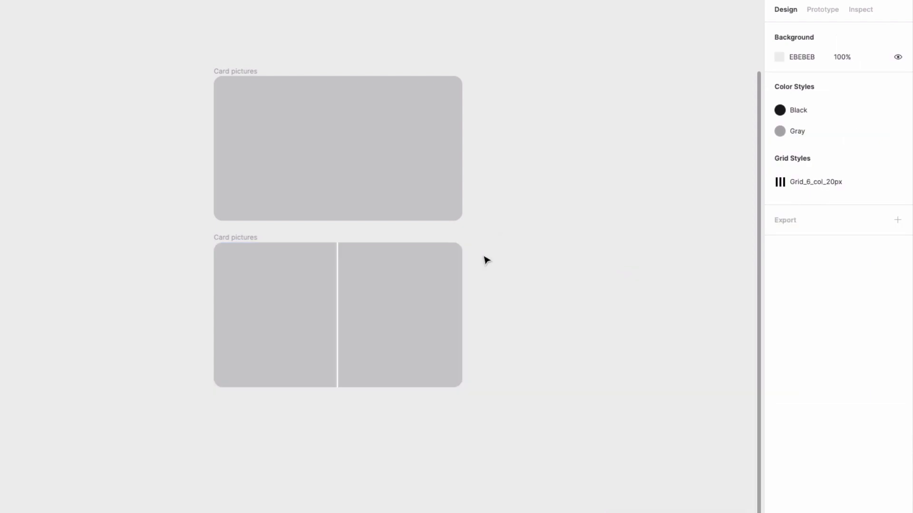
# Turn off Clip content on the lower Card pictures frame to inspect the rectangles' outer stroke.
pyautogui.press('z')
pyautogui.click(337, 247)
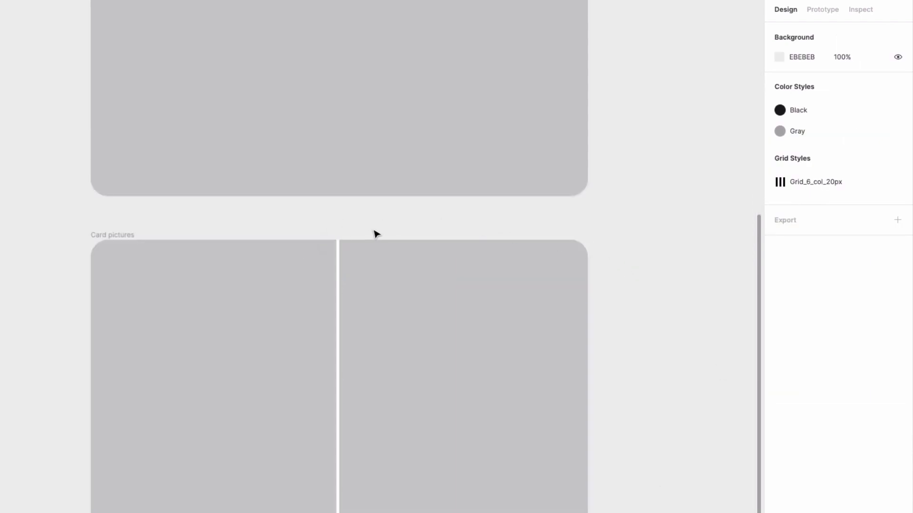
pyautogui.click(111, 234)
pyautogui.click(801, 142)
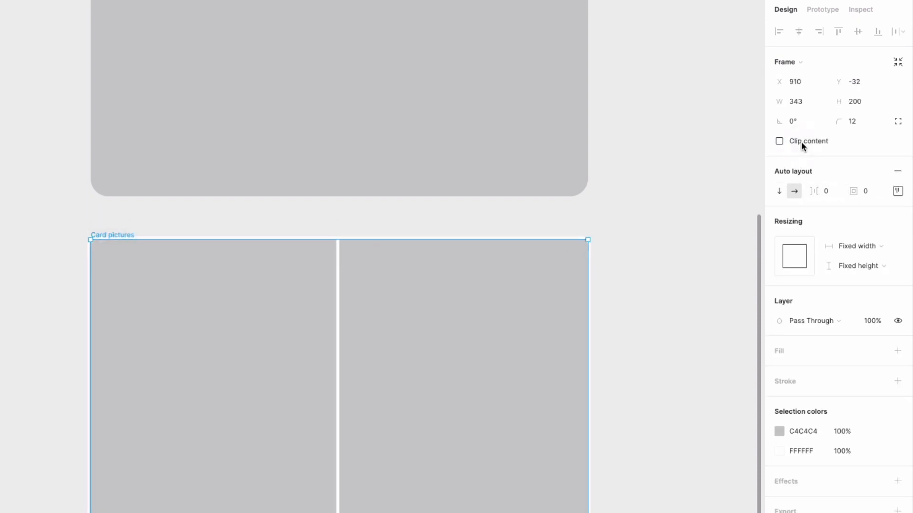
# Turn Clip content back on for the lower Card pictures frame.
pyautogui.click(800, 141)
pyautogui.click(707, 178)
pyautogui.click(406, 243)
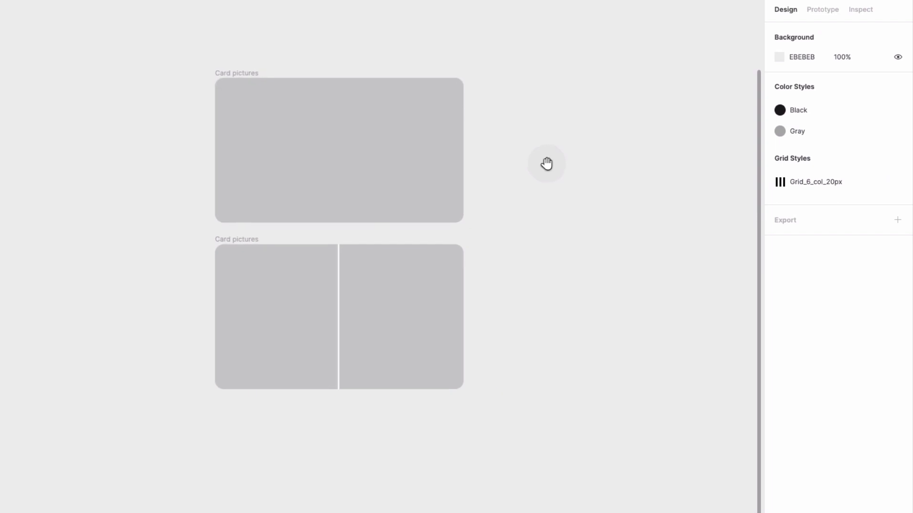
# Duplicate the two-image Card pictures frame directly below the original, at Y 198.
pyautogui.moveTo(546, 163); pyautogui.dragTo(553, 161)
pyautogui.click(262, 237)
pyautogui.moveTo(260, 236); pyautogui.dragTo(455, 351)
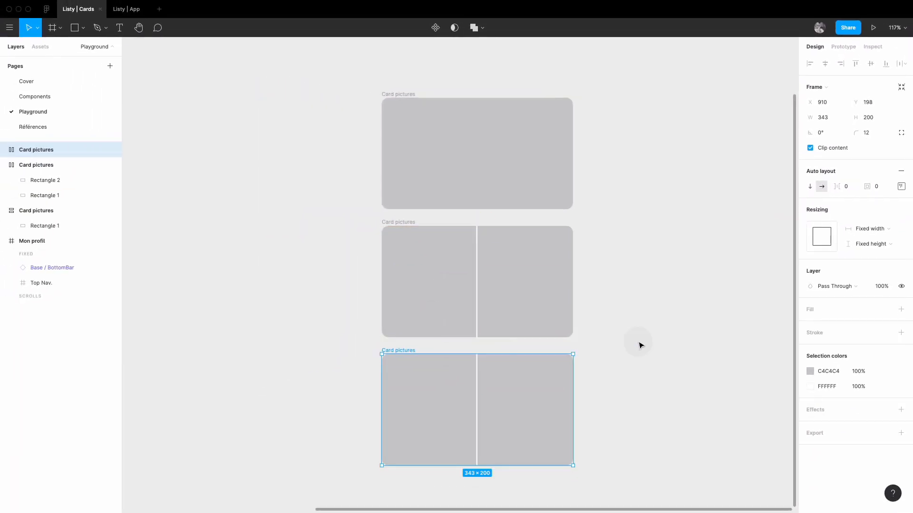
pyautogui.click(638, 344)
pyautogui.moveTo(634, 345); pyautogui.dragTo(629, 323)
# Wrap Rectangle 2 of the third Card pictures frame in a nested auto layout frame and duplicate the rectangle inside it.
pyautogui.click(528, 354)
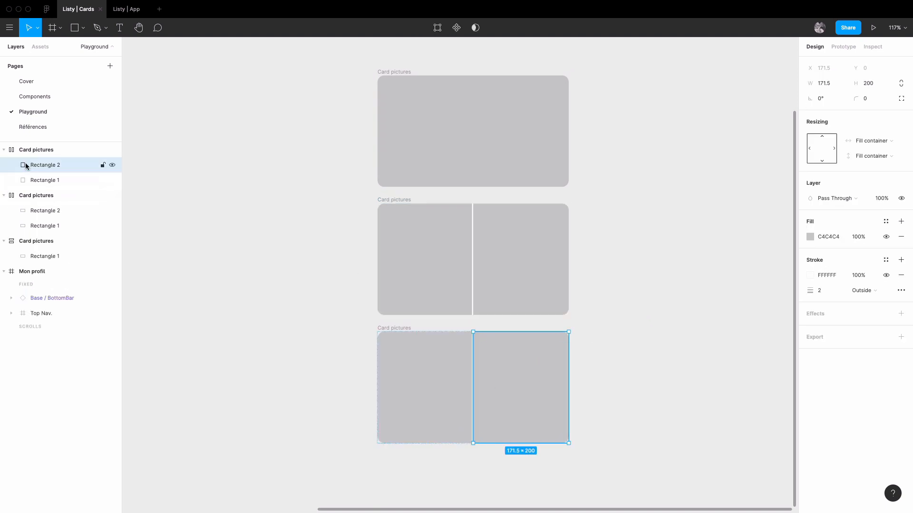
pyautogui.hotkey('shift', 'a')
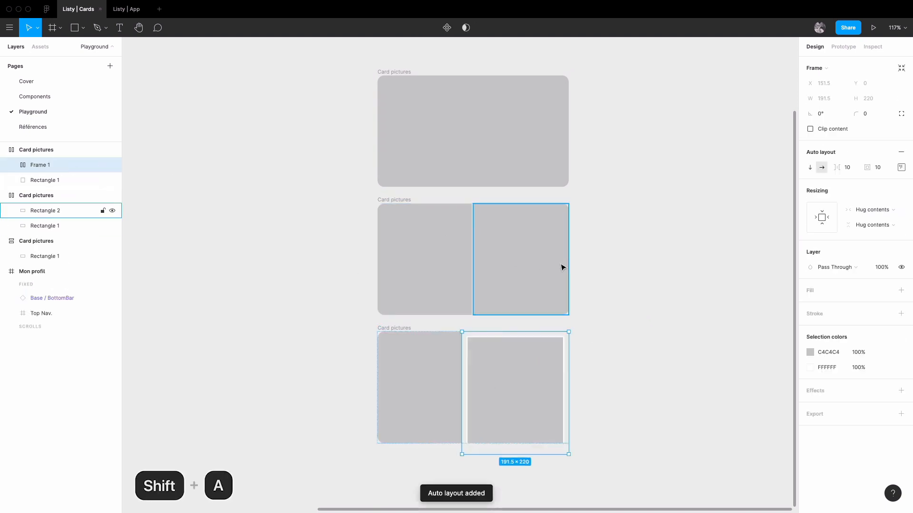
pyautogui.click(12, 165)
pyautogui.click(62, 180)
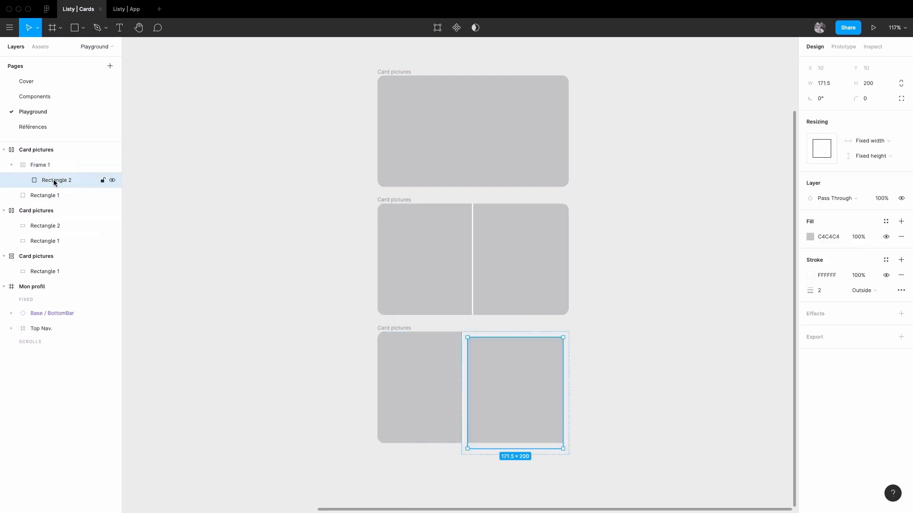
pyautogui.hotkey('ctrl', 'd')
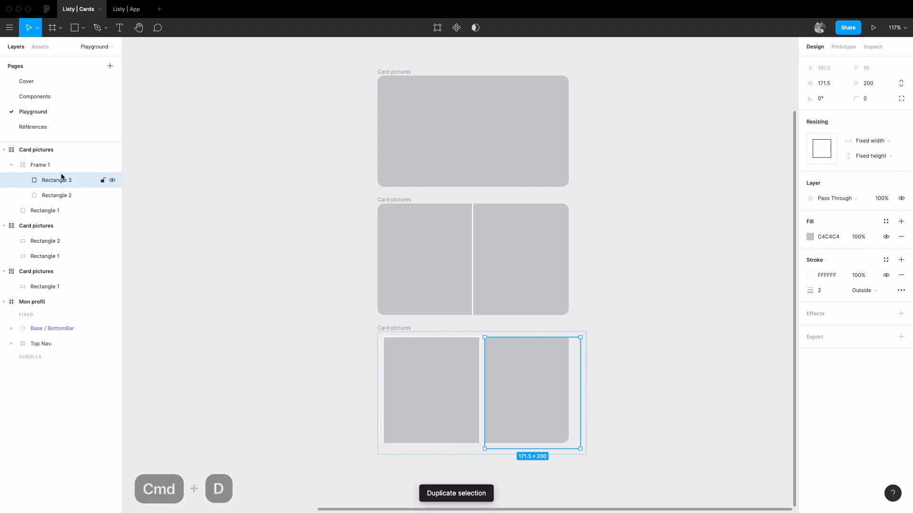
# Set the nested Frame 1 to Fill container for both width and height.
pyautogui.click(57, 168)
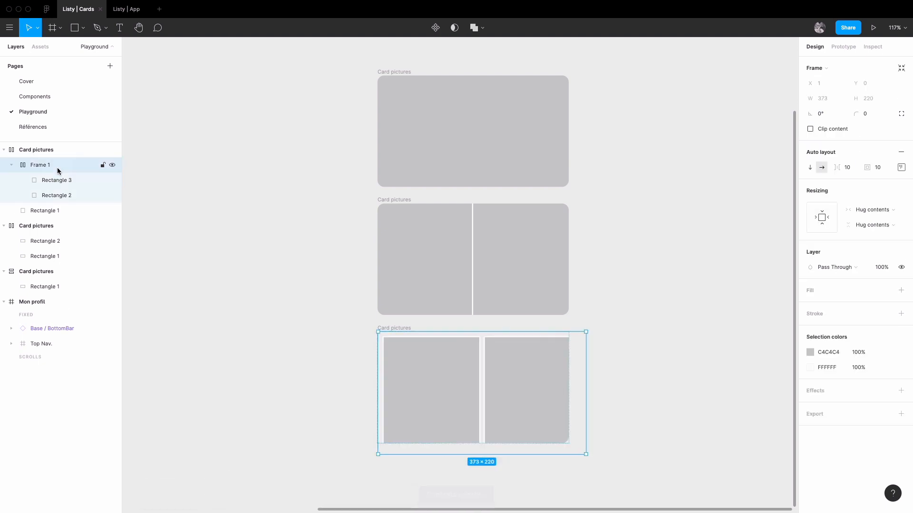
pyautogui.click(887, 210)
pyautogui.click(887, 220)
pyautogui.click(877, 223)
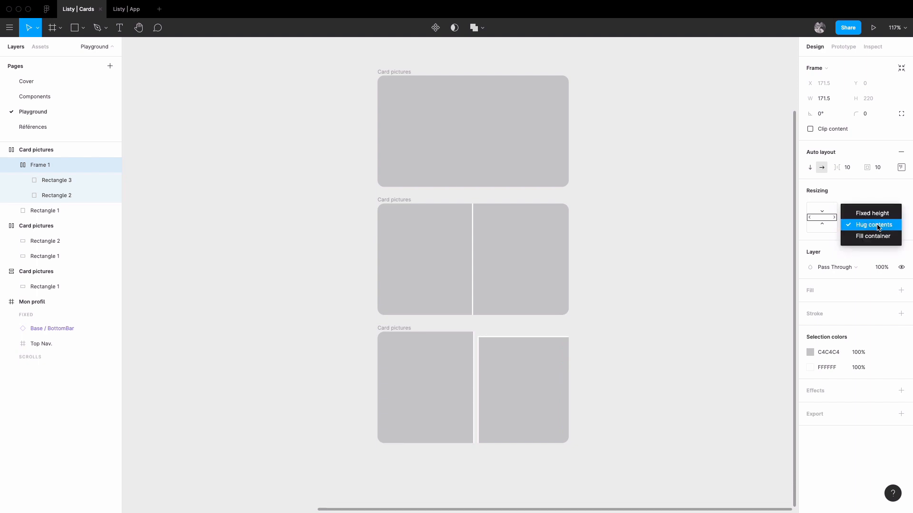
pyautogui.click(877, 236)
# Set both rectangles inside Frame 1 to Fill container for width and height.
pyautogui.click(59, 183)
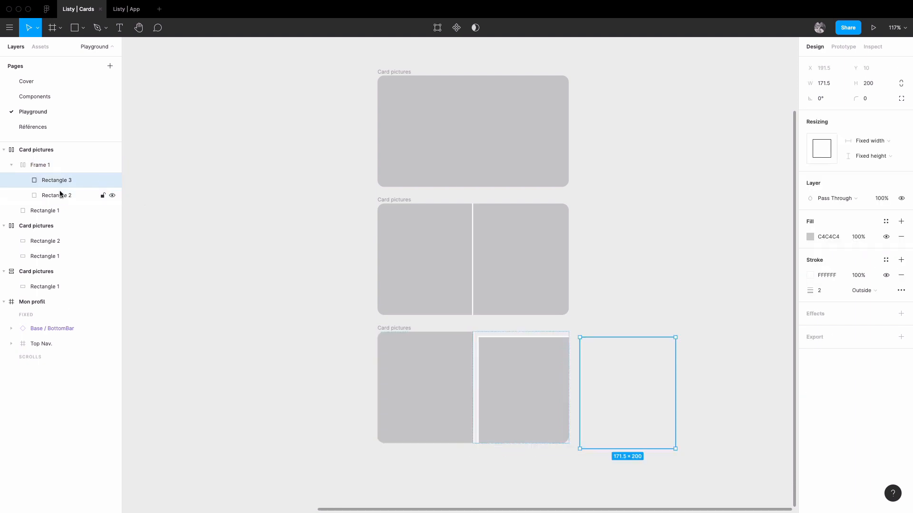
pyautogui.keyDown('shift'); pyautogui.click(59, 195); pyautogui.keyUp('shift')
pyautogui.click(868, 142)
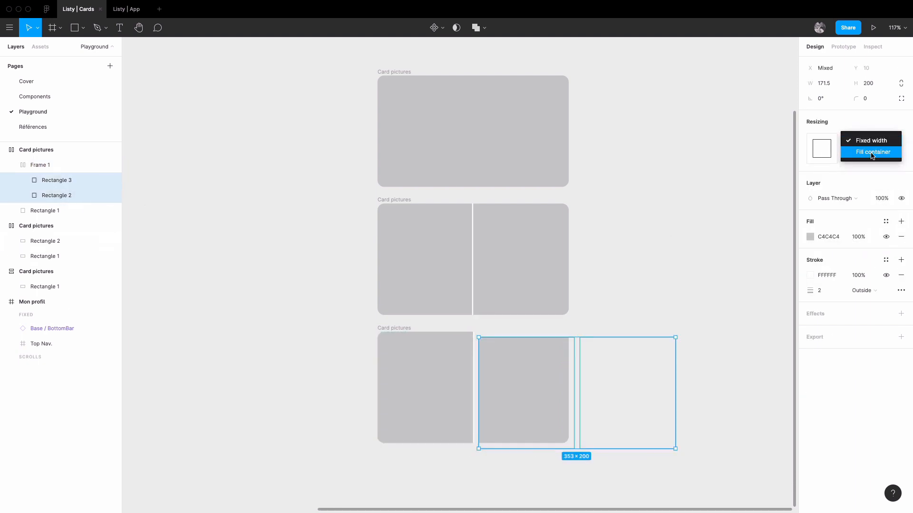
pyautogui.click(873, 152)
pyautogui.click(873, 156)
pyautogui.click(874, 168)
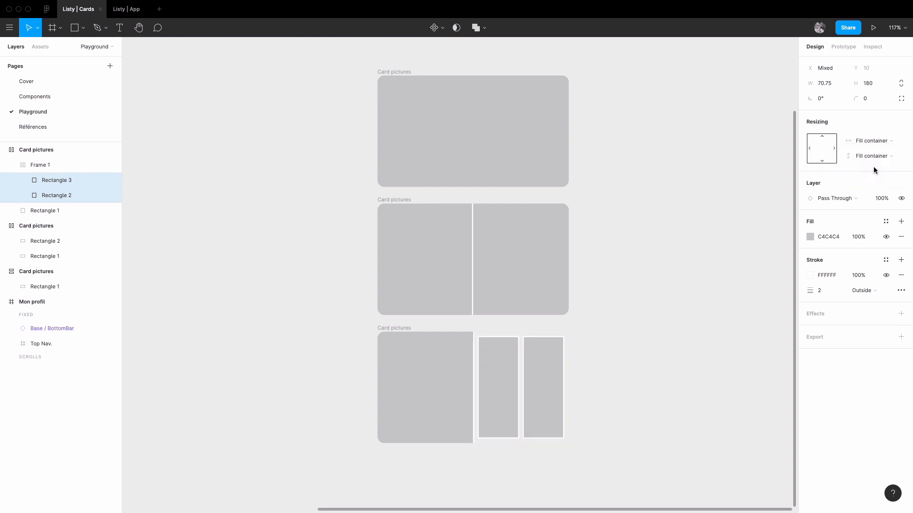
# Change Frame 1's auto layout direction to vertical and set its item spacing and padding to 0.
pyautogui.click(59, 165)
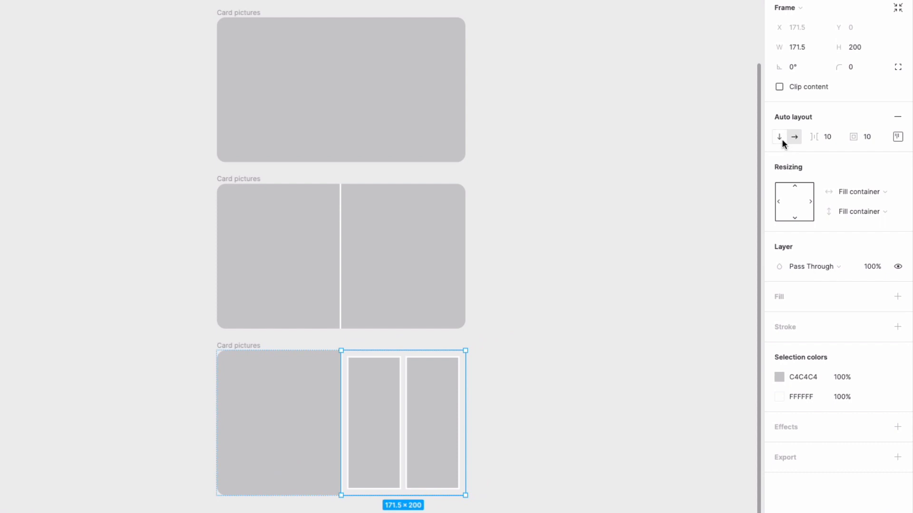
pyautogui.click(781, 138)
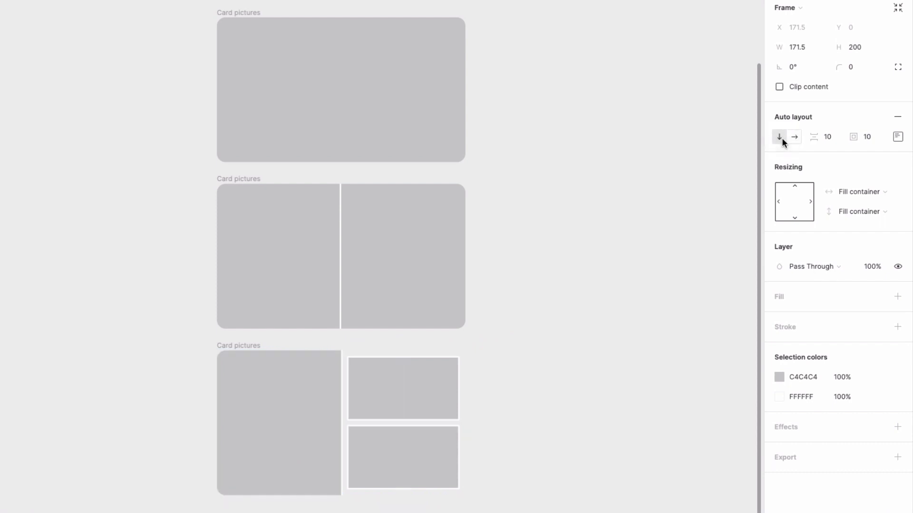
pyautogui.click(829, 139)
pyautogui.write('0')
pyautogui.press('Tab')
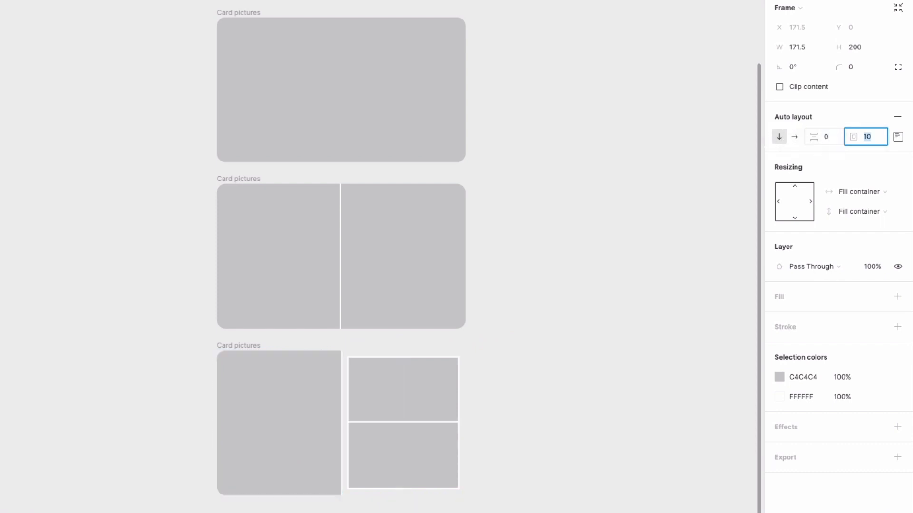
pyautogui.write('0')
pyautogui.press('Return')
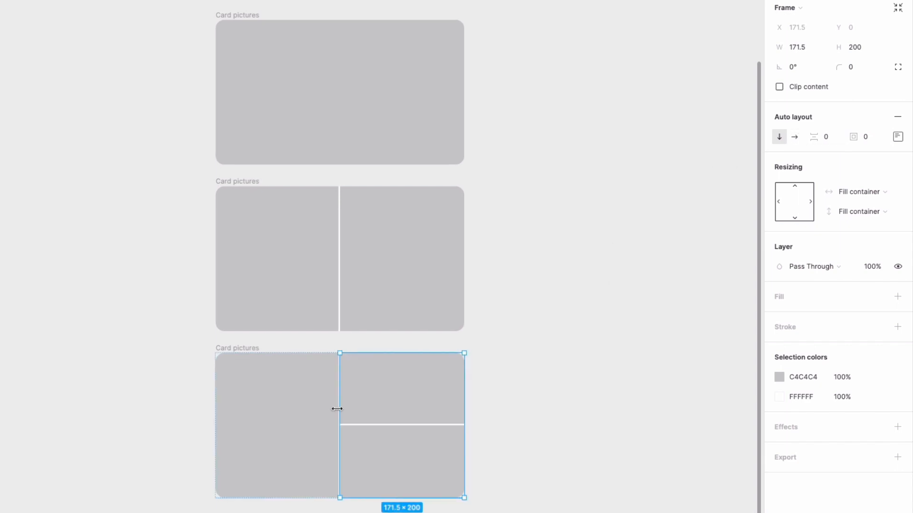
# Narrow the nested frame with the two stacked rectangles to a width of 100, keeping its outer edge in place.
pyautogui.moveTo(337, 409); pyautogui.dragTo(391, 406)
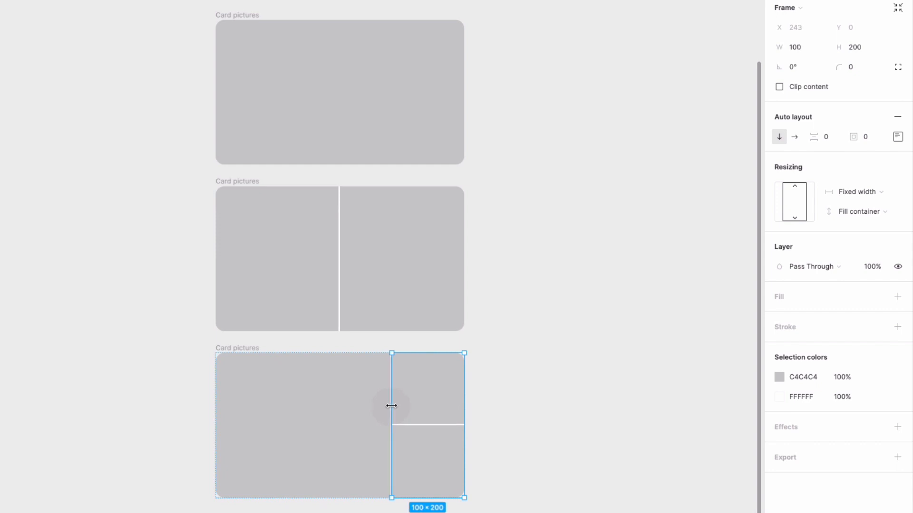
pyautogui.click(546, 401)
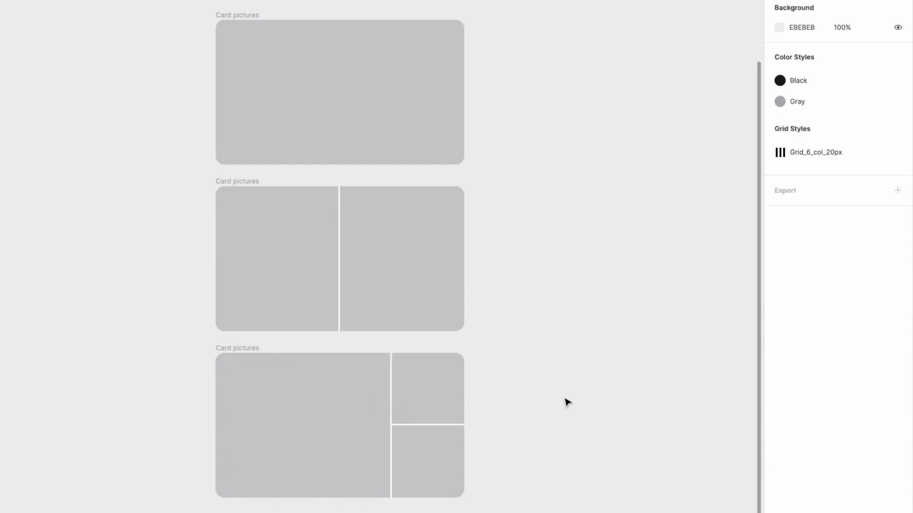
pyautogui.scroll(1, 568, 344)
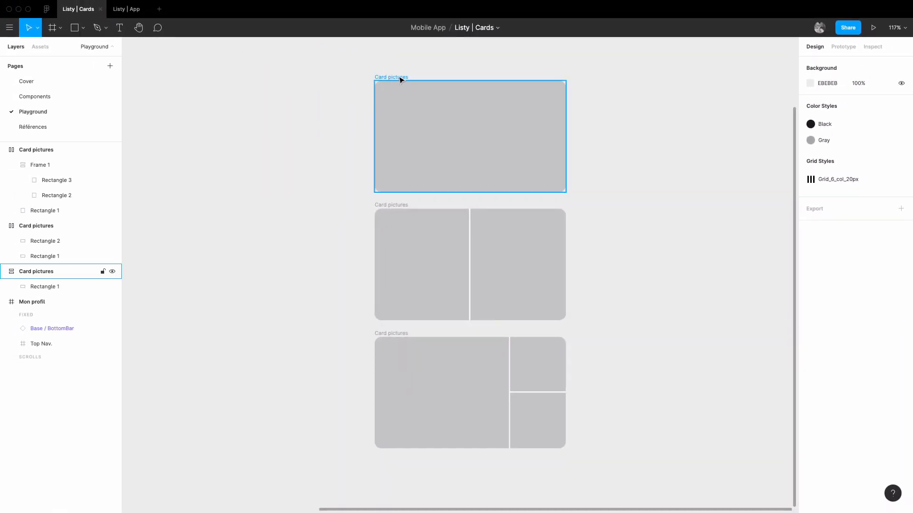
# Turn the three Card pictures frames into multiple components and combine them as variants.
pyautogui.click(399, 79)
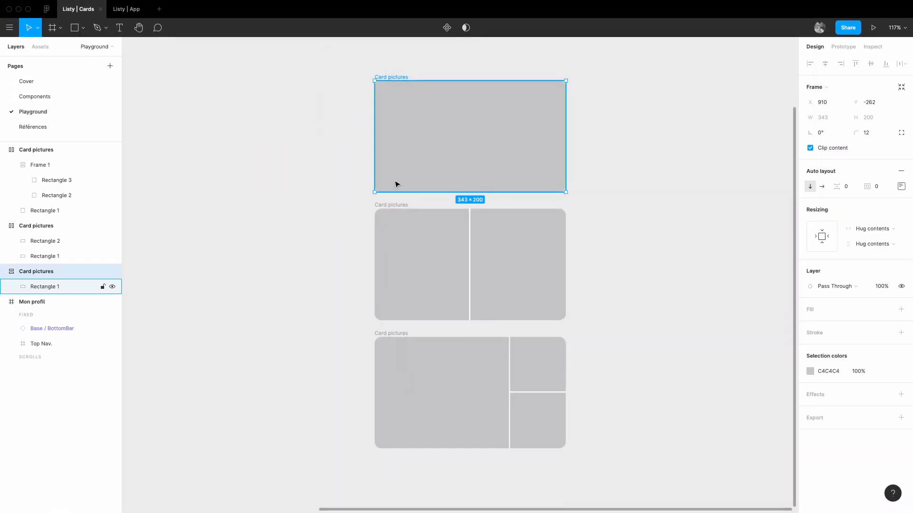
pyautogui.keyDown('shift'); pyautogui.click(399, 205); pyautogui.keyUp('shift')
pyautogui.keyDown('shift'); pyautogui.click(396, 332); pyautogui.keyUp('shift')
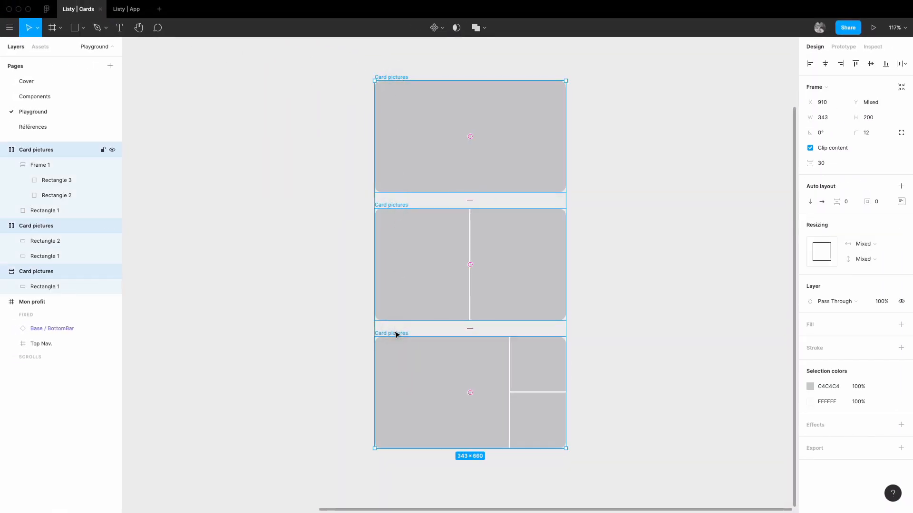
pyautogui.click(443, 29)
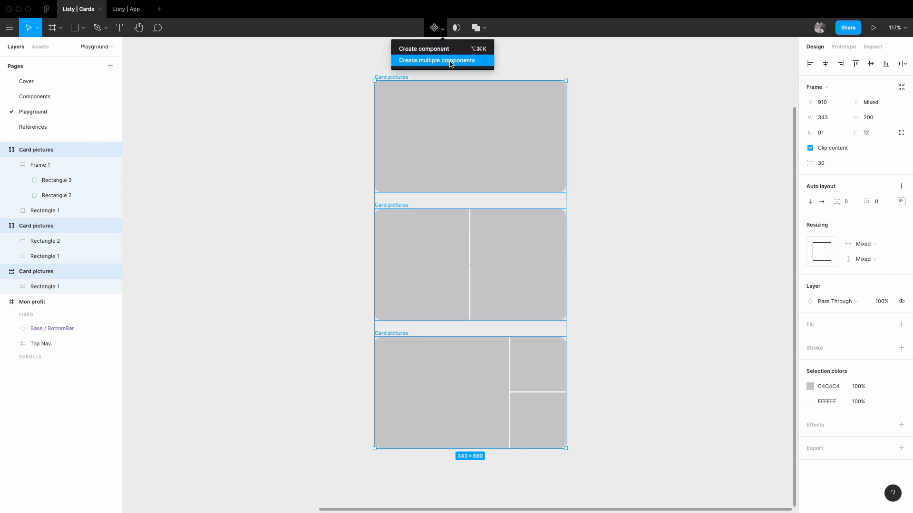
pyautogui.click(451, 60)
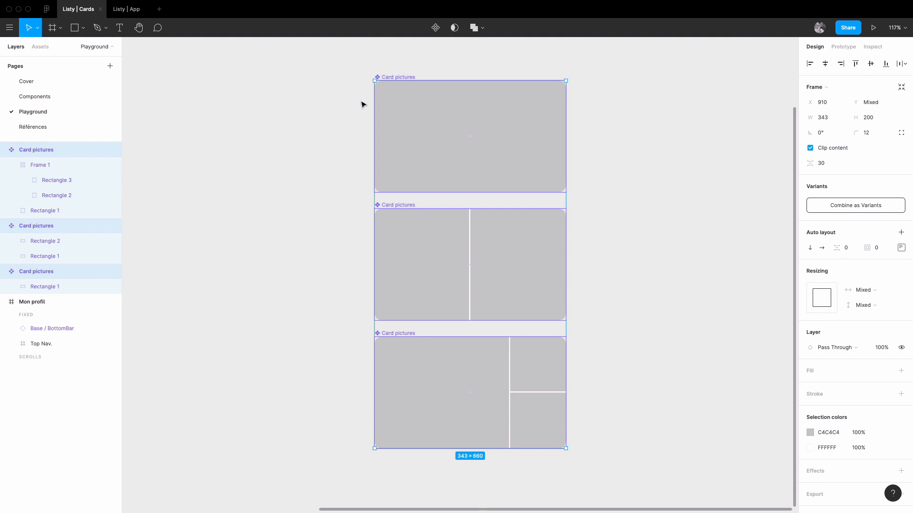
pyautogui.click(871, 207)
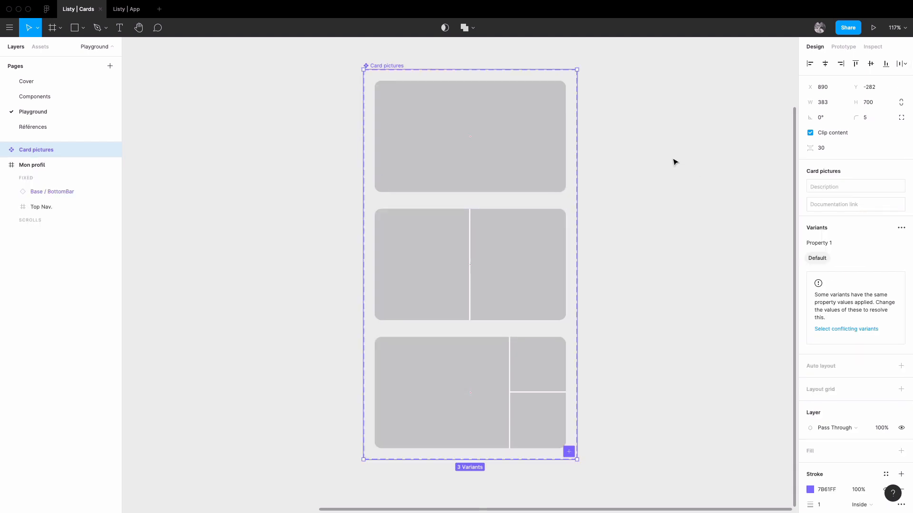
pyautogui.click(650, 158)
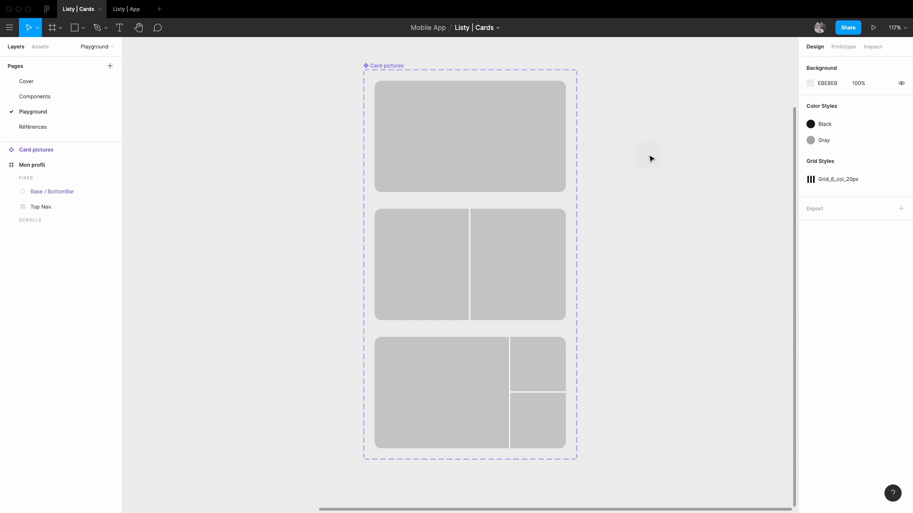
# Rename the component set's variant property Property 1 to Pictures.
pyautogui.click(391, 67)
pyautogui.click(831, 243)
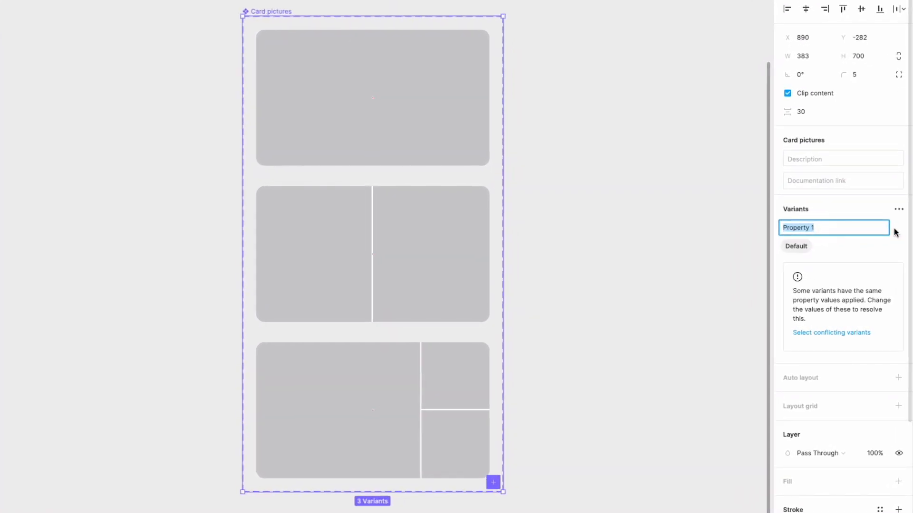
pyautogui.write('Pictures')
pyautogui.press('Return')
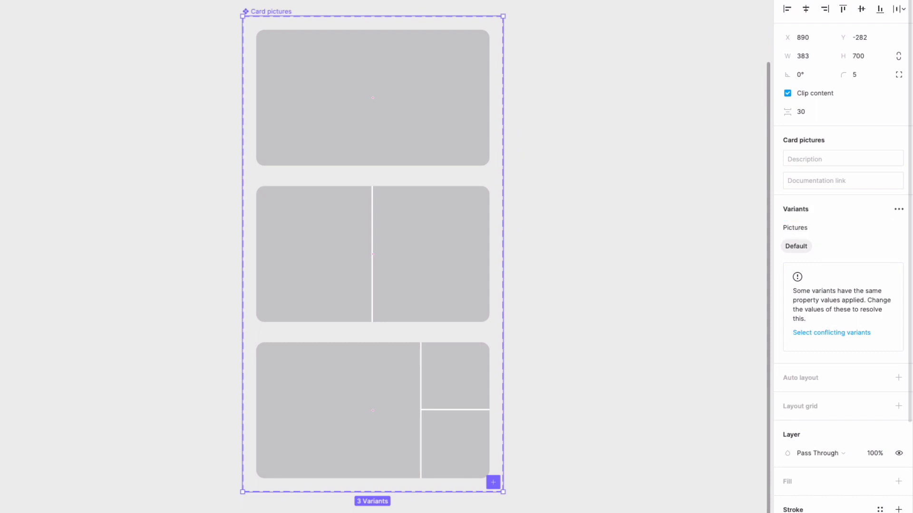
# Set the Pictures value to 1 for the single-image variant, 2 for the two-image variant and 3 for the three-image variant.
pyautogui.click(480, 98)
pyautogui.doubleClick(855, 185)
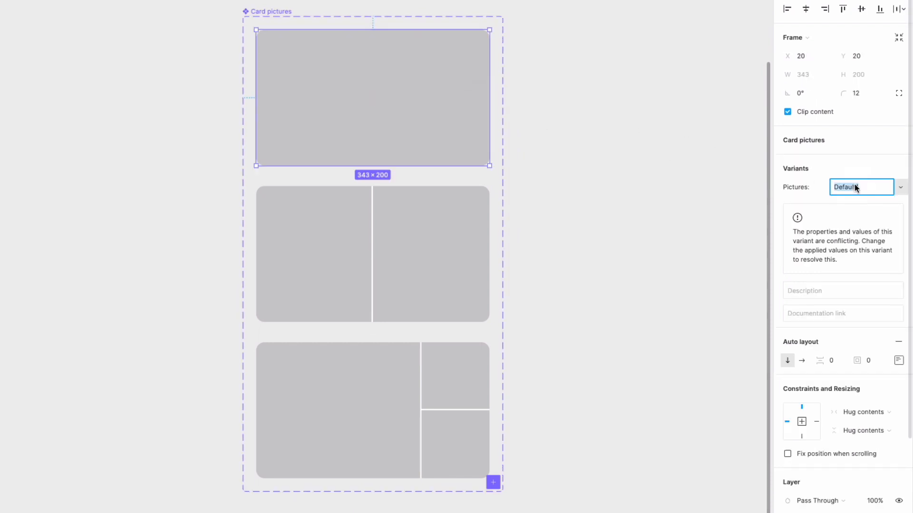
pyautogui.write('1')
pyautogui.press('Return')
pyautogui.click(383, 216)
pyautogui.doubleClick(855, 187)
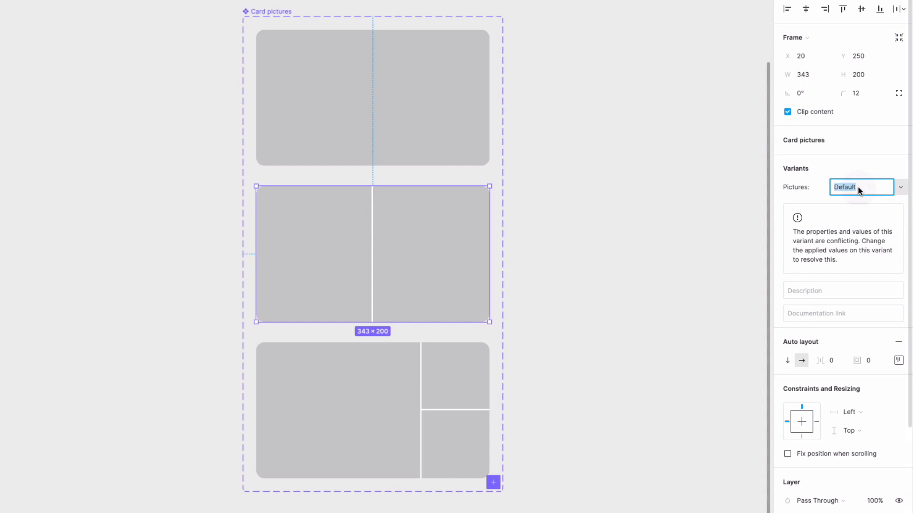
pyautogui.write('2')
pyautogui.press('Return')
pyautogui.click(439, 408)
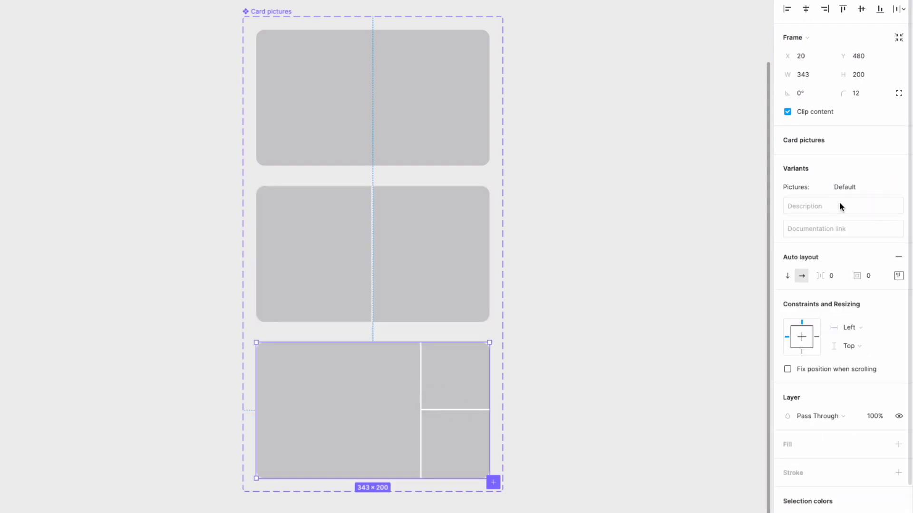
pyautogui.doubleClick(855, 187)
pyautogui.write('3')
pyautogui.press('Return')
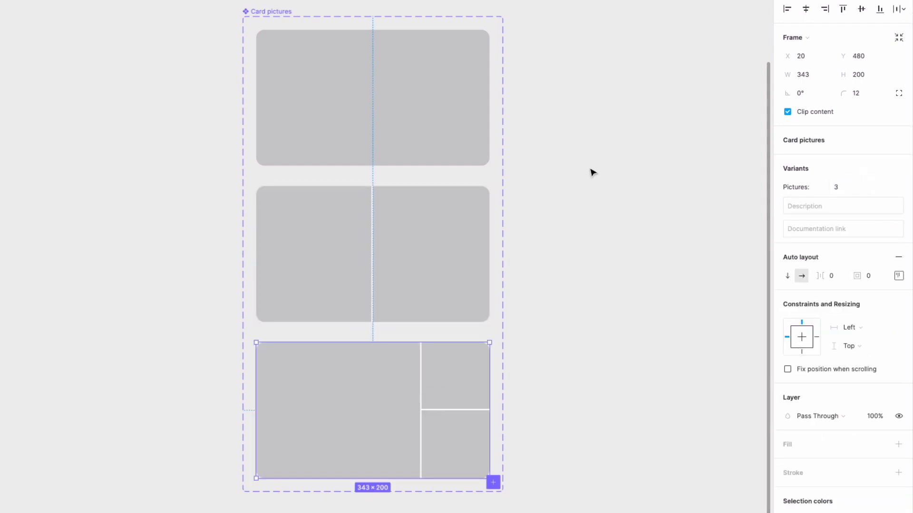
pyautogui.click(591, 169)
# Place an instance of the single-image variant beside the Card pictures component set, at X 1378, Y -262.
pyautogui.click(423, 138)
pyautogui.keyDown('alt'); pyautogui.moveTo(363, 128); pyautogui.dragTo(676, 124); pyautogui.keyUp('alt')
pyautogui.moveTo(641, 114); pyautogui.dragTo(475, 111)
# Test the instance's Pictures property by switching it to 2, to 3 and back to 1.
pyautogui.click(847, 156)
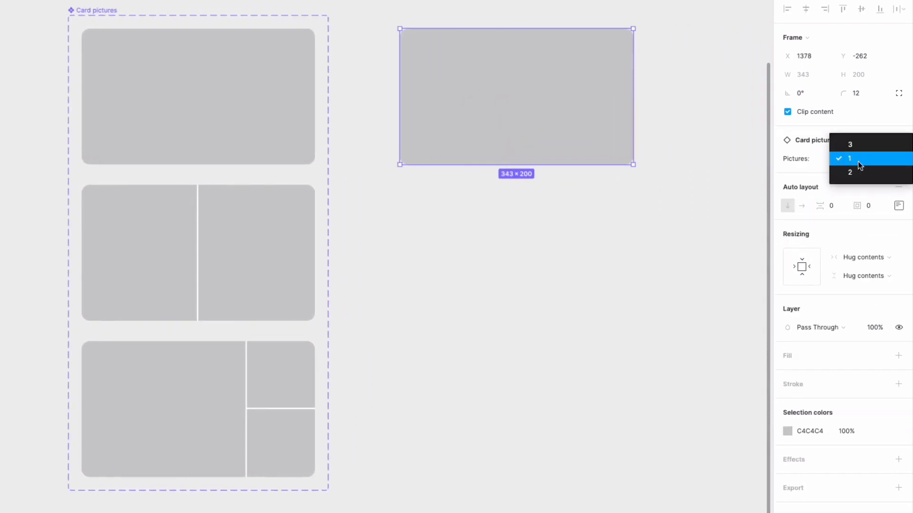
pyautogui.click(860, 169)
pyautogui.click(854, 157)
pyautogui.click(863, 132)
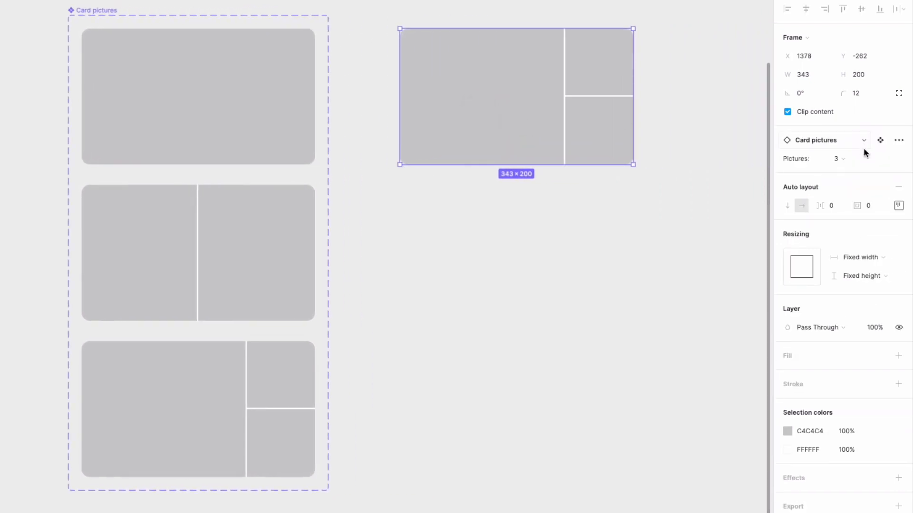
pyautogui.click(862, 160)
pyautogui.click(862, 172)
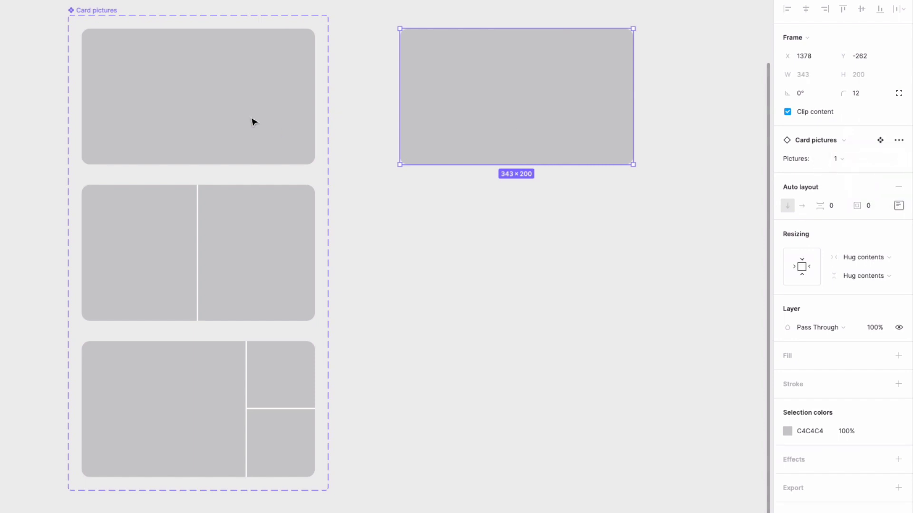
# Reorder the Pictures property values of the Card pictures component set so that 1 comes first.
pyautogui.click(105, 10)
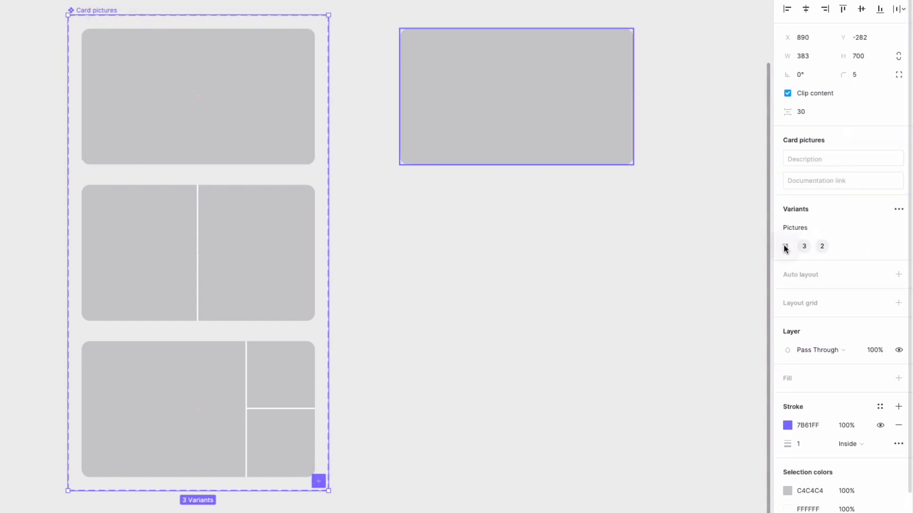
pyautogui.click(648, 271)
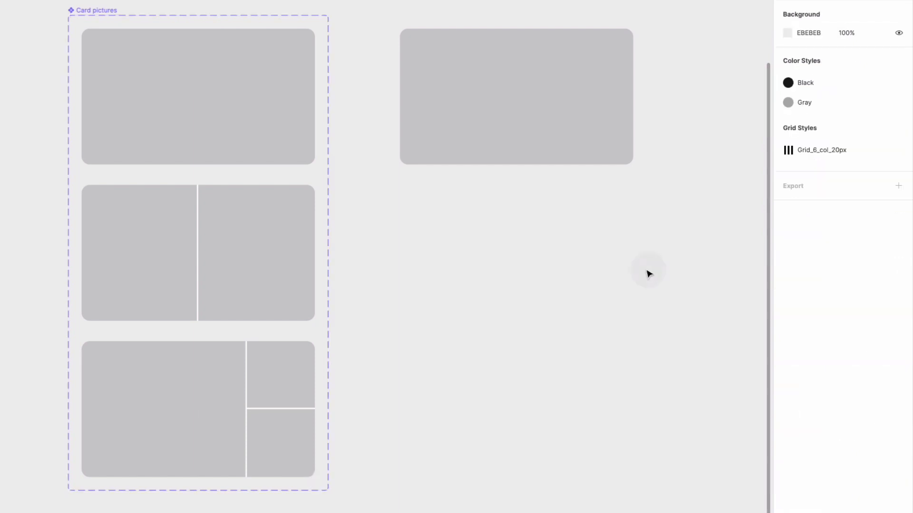
# Set the Pictures property of the Card pictures instance beside the component set to 3.
pyautogui.click(543, 125)
pyautogui.click(843, 157)
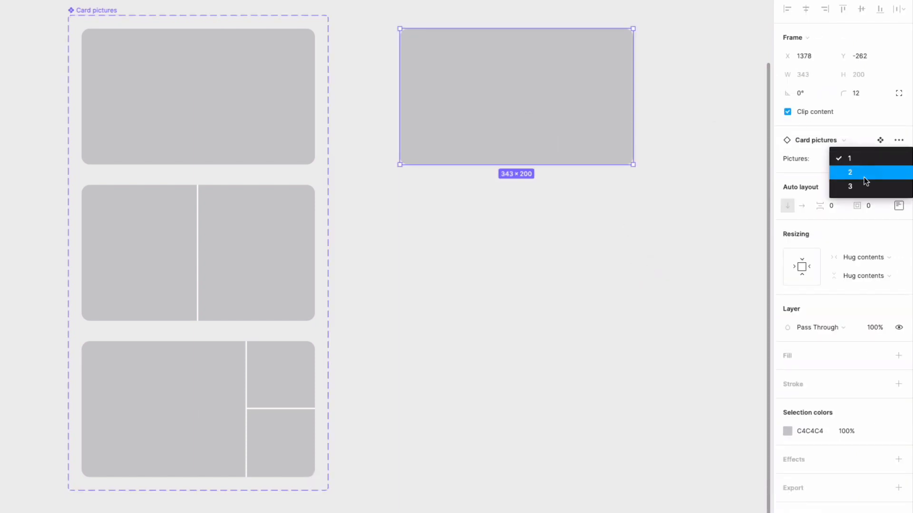
pyautogui.click(863, 183)
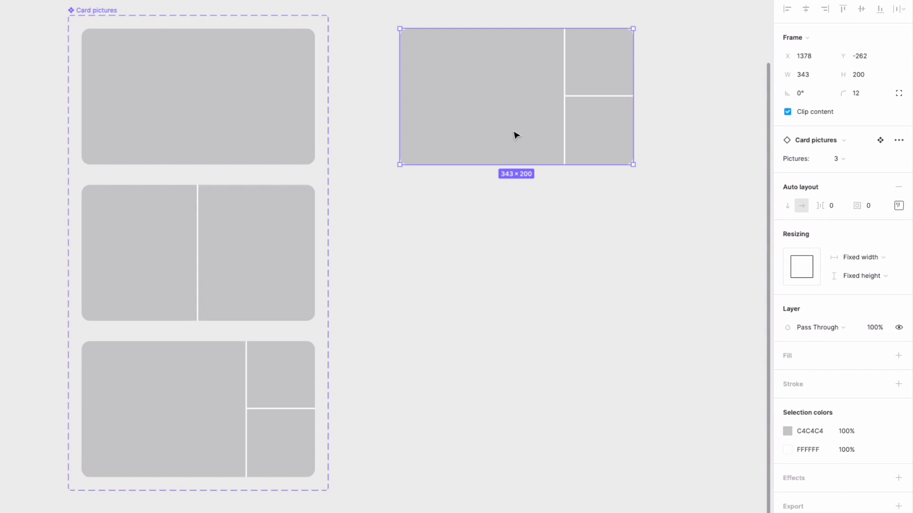
# Move the three-image Card pictures instance into the Mon profil frame, centred below the Large Title heading.
pyautogui.moveTo(514, 132); pyautogui.dragTo(485, 328)
pyautogui.press('z')
pyautogui.keyDown('alt'); pyautogui.click(391, 176); pyautogui.keyUp('alt')
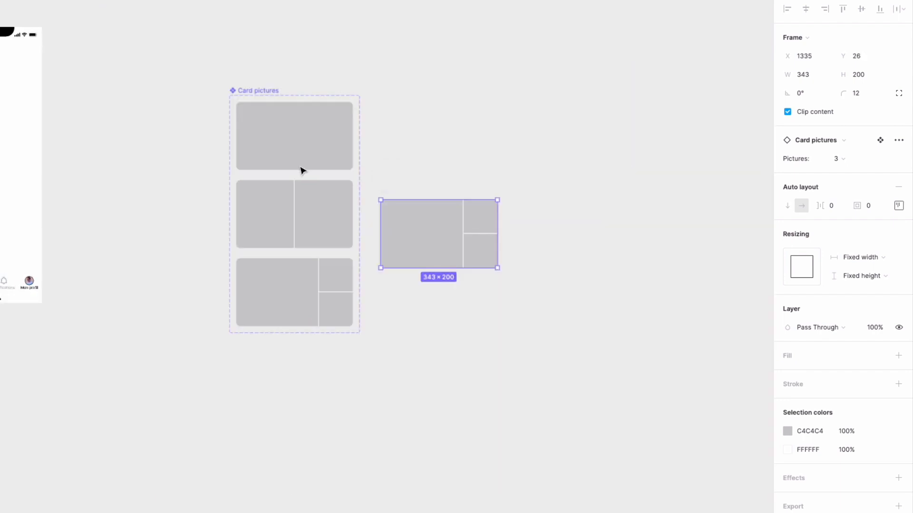
pyautogui.moveTo(306, 171); pyautogui.dragTo(571, 185)
pyautogui.moveTo(667, 235); pyautogui.dragTo(205, 141)
pyautogui.press('z')
pyautogui.click(216, 129)
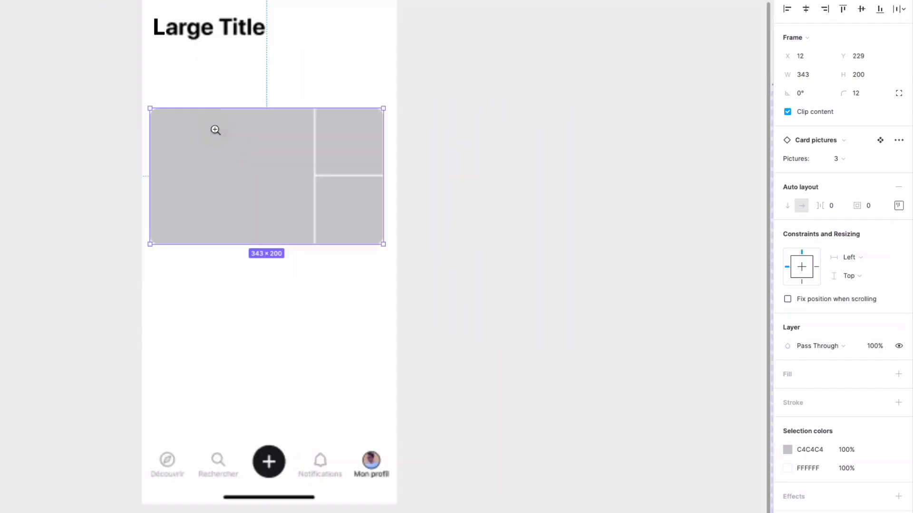
pyautogui.moveTo(277, 123); pyautogui.dragTo(436, 236)
pyautogui.click(590, 332)
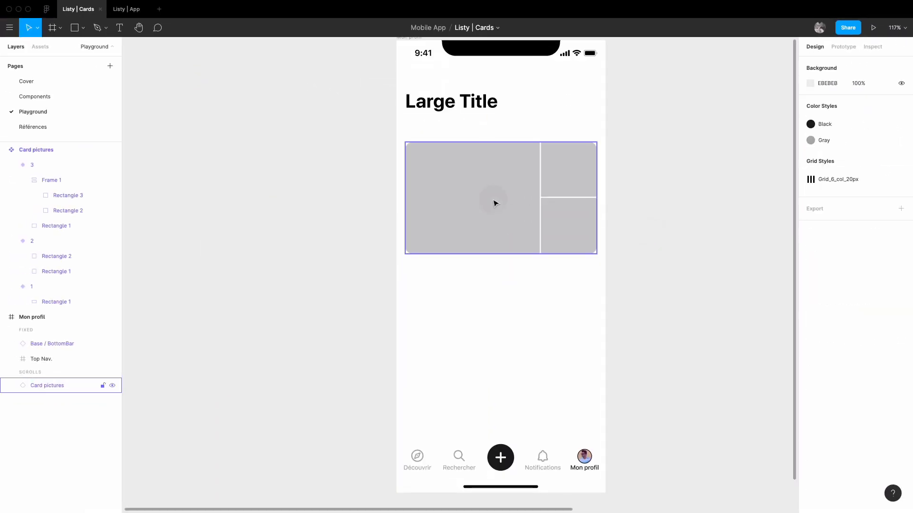
# Duplicate the three-image card twice down the Mon profil frame, placing the copies at X 16, Y 372 and Y 586.
pyautogui.moveTo(494, 201); pyautogui.dragTo(522, 310)
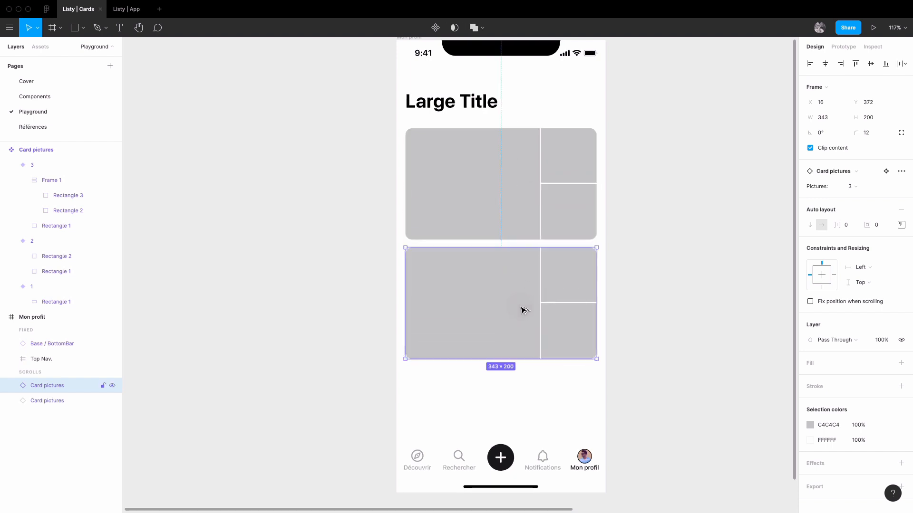
pyautogui.press('super+d')
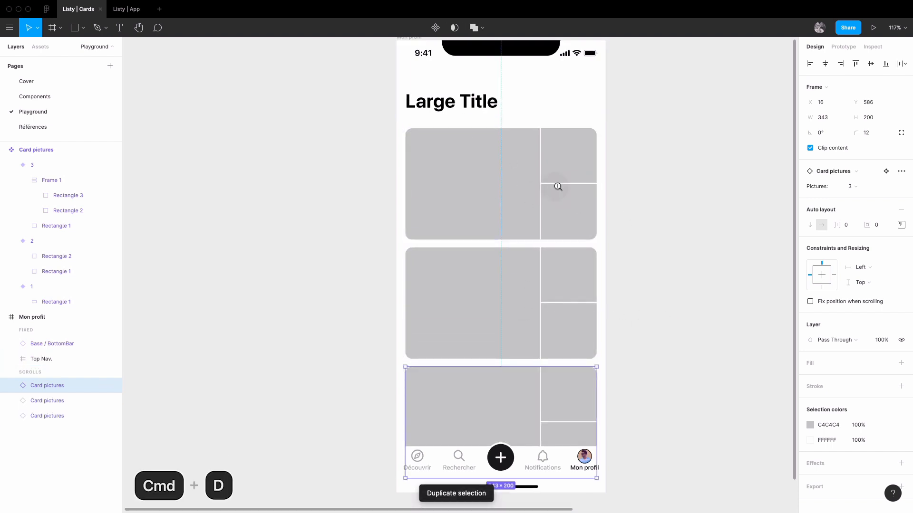
pyautogui.scroll(5, 554, 186)
pyautogui.scroll(-5, 554, 150)
pyautogui.click(632, 151)
# Extend the Mon profil frame downward until the third card clears the bottom navigation bar.
pyautogui.scroll(3, 632, 151)
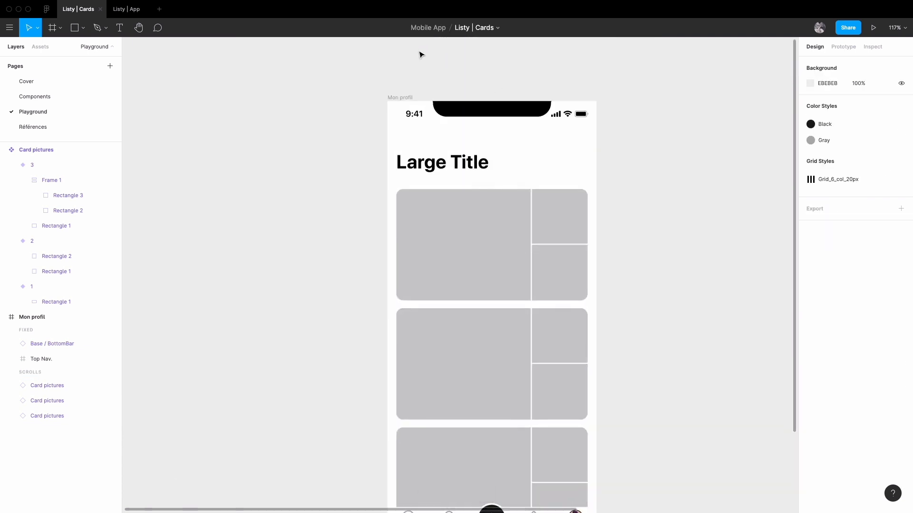
pyautogui.click(401, 97)
pyautogui.scroll(-5, 621, 209)
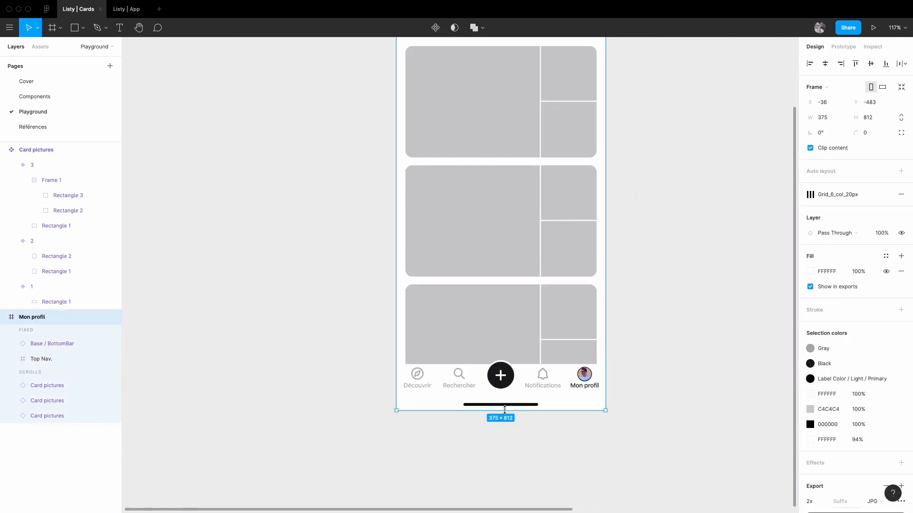
pyautogui.moveTo(508, 480); pyautogui.dragTo(509, 476)
pyautogui.click(709, 265)
pyautogui.moveTo(685, 180); pyautogui.dragTo(667, 228)
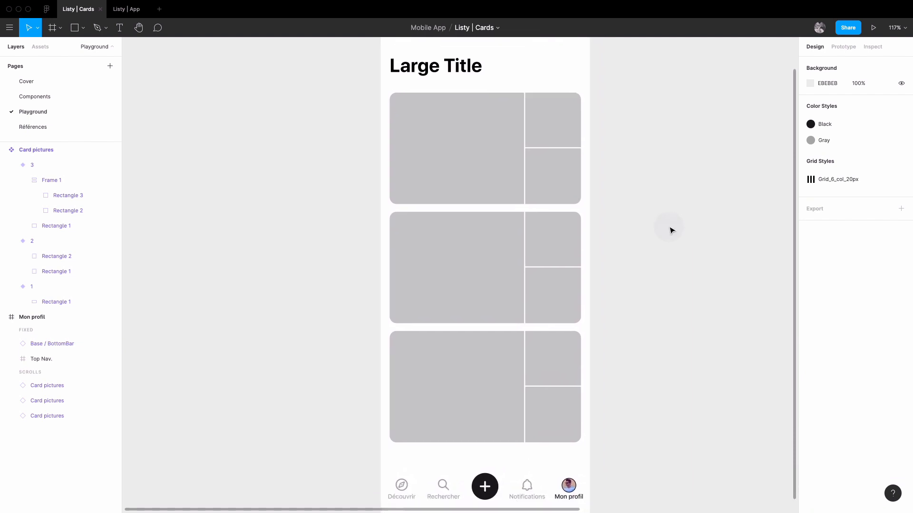
# Fill the first card with images: Marshall.jpg in the large area, Tampon.jpg in the upper small area and Plante.jpg in the lower one.
pyautogui.press('super+shift+k')
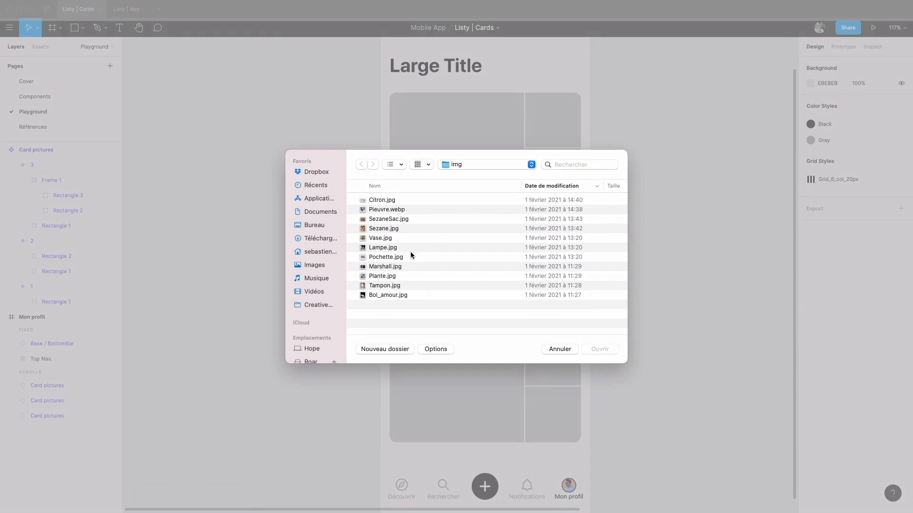
pyautogui.click(396, 269)
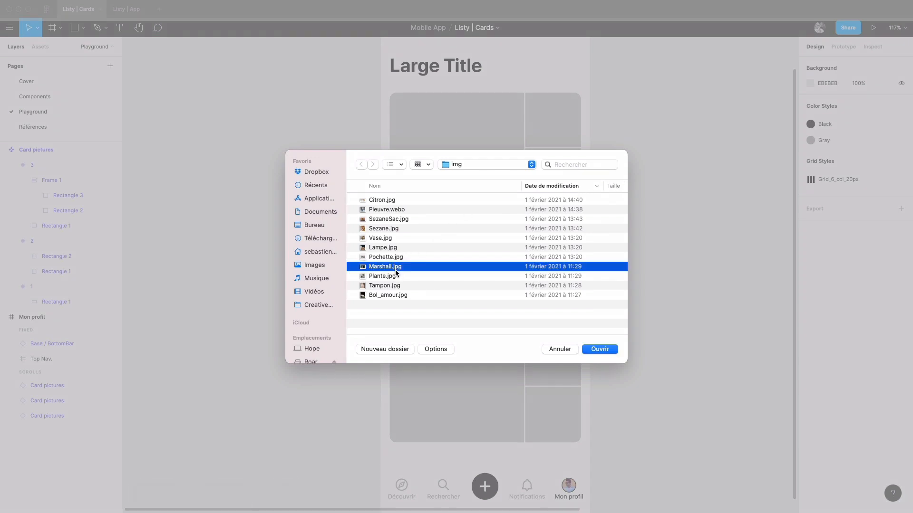
pyautogui.keyDown('super'); pyautogui.click(396, 286); pyautogui.keyUp('super')
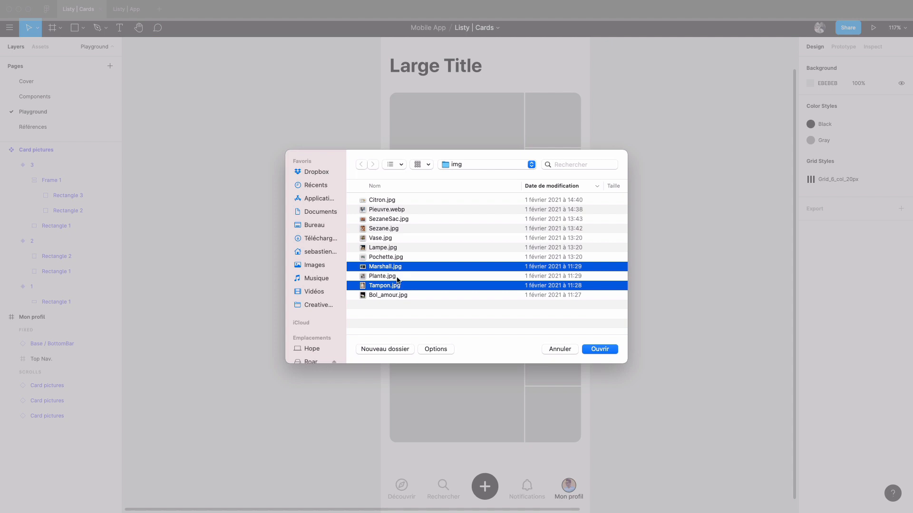
pyautogui.keyDown('super'); pyautogui.click(398, 278); pyautogui.keyUp('super')
pyautogui.click(598, 350)
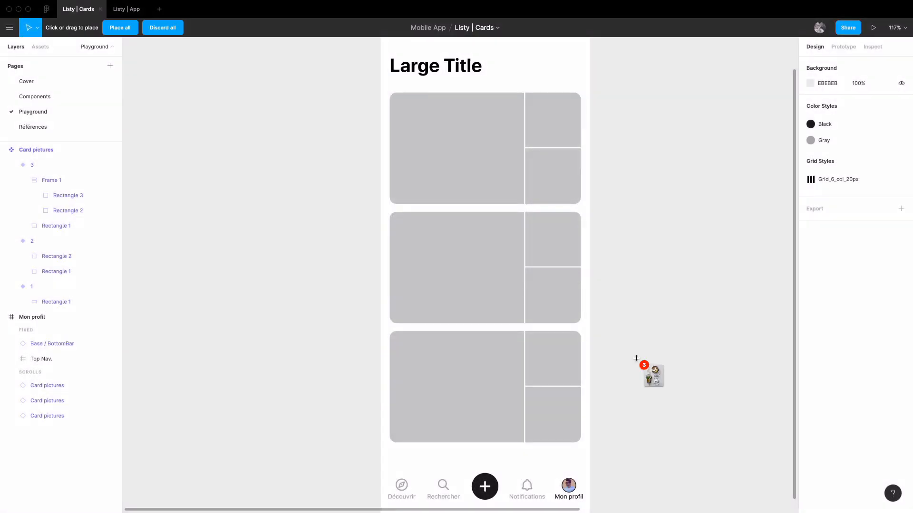
pyautogui.click(558, 192)
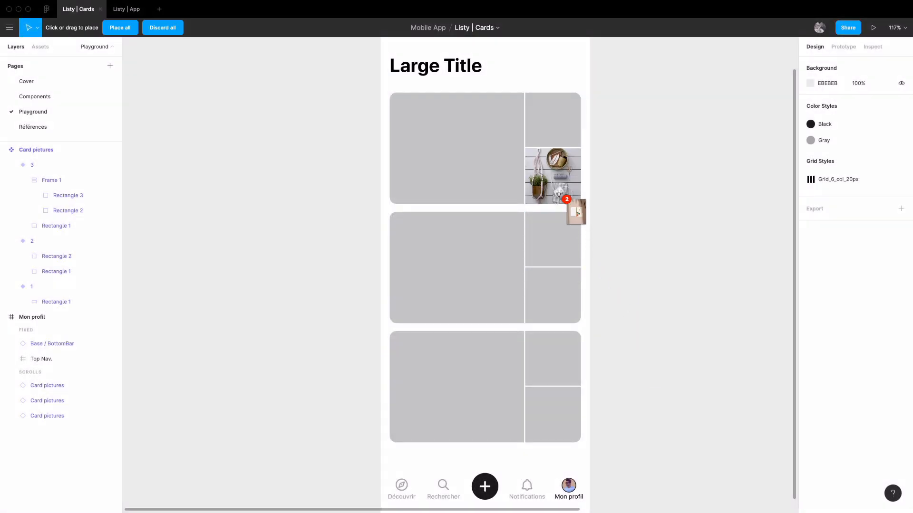
pyautogui.click(554, 138)
pyautogui.click(491, 142)
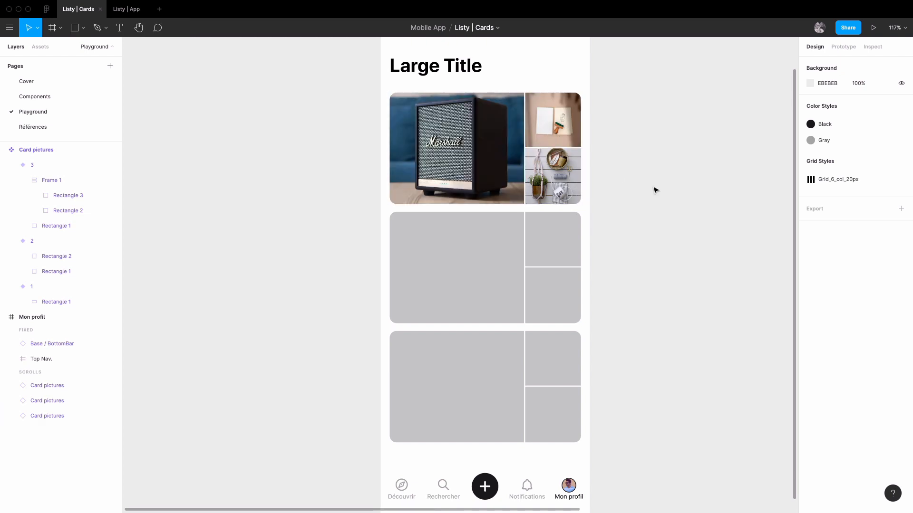
# Set the Pictures property to 2 on the middle card and to 1 on the last card.
pyautogui.click(495, 246)
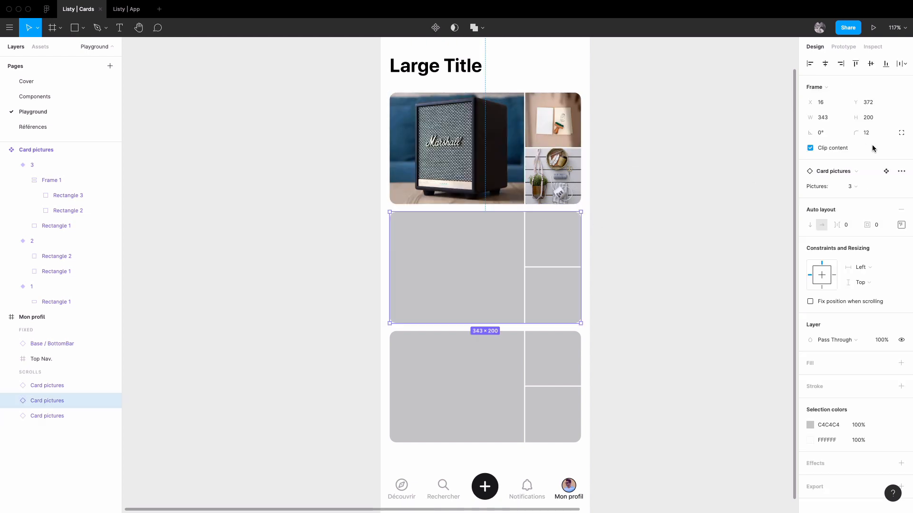
pyautogui.click(862, 186)
pyautogui.click(861, 175)
pyautogui.click(524, 361)
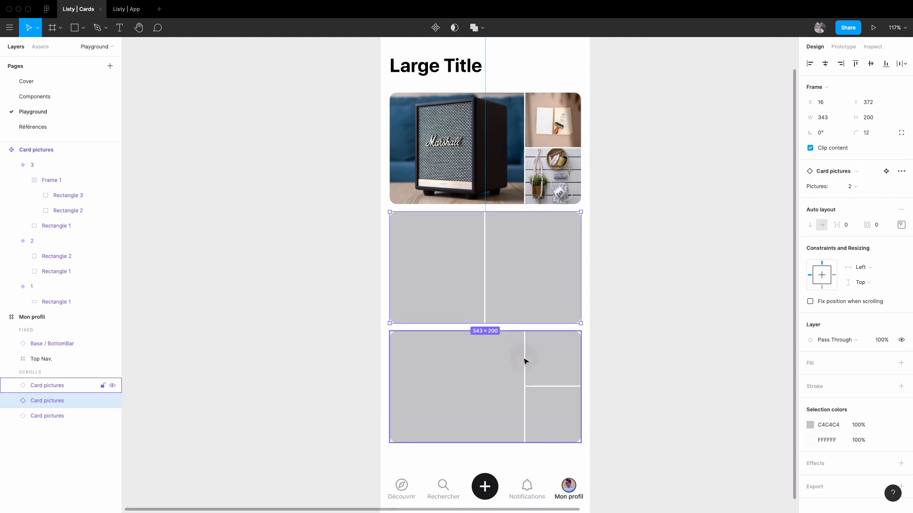
pyautogui.click(865, 186)
pyautogui.click(861, 163)
pyautogui.click(654, 244)
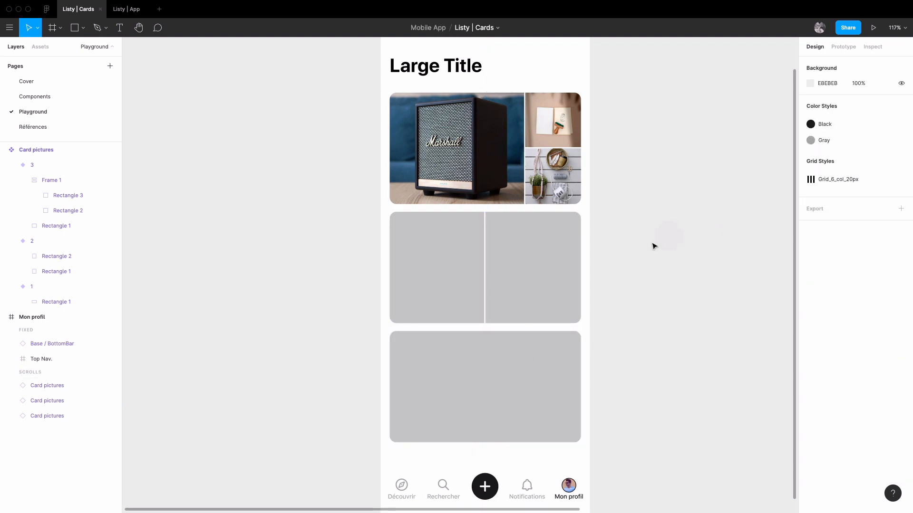
# Fill the two-image card with Tampon.jpg in its left half and Bol_amour.jpg in its right half.
pyautogui.click(546, 258)
pyautogui.press('super+shift+k')
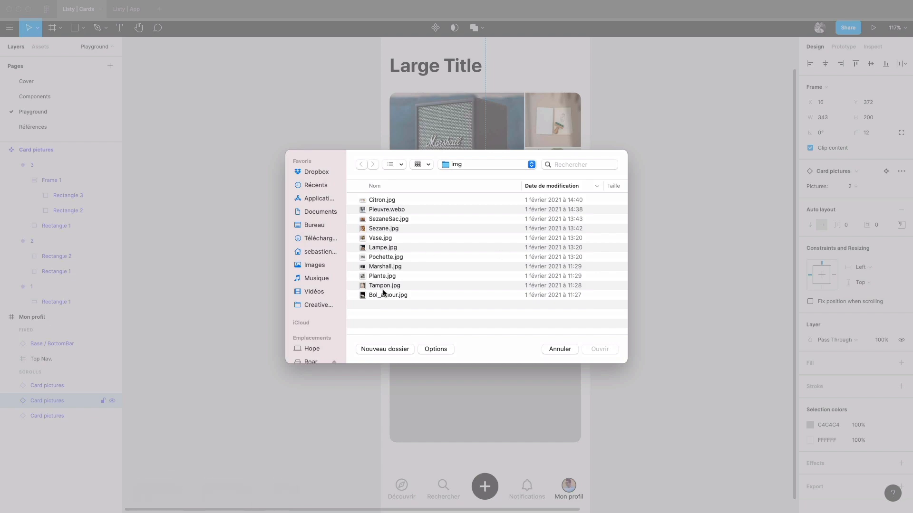
pyautogui.click(400, 279)
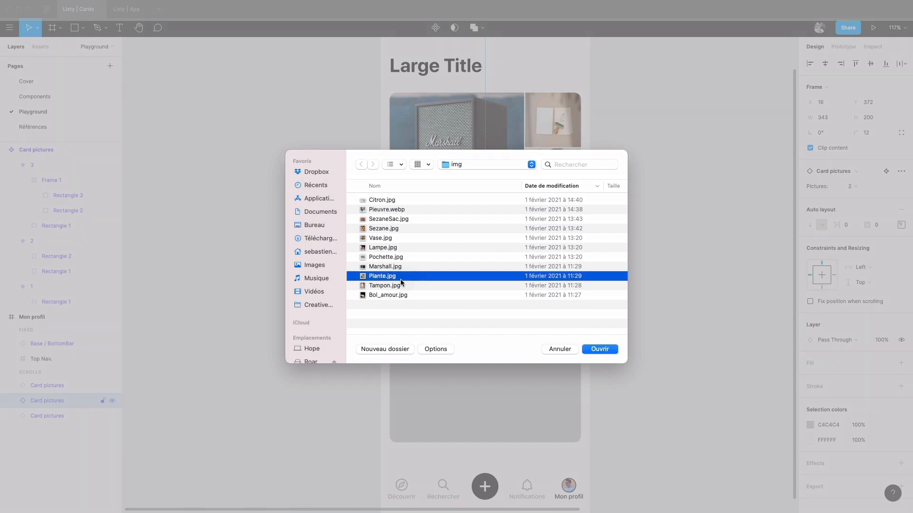
pyautogui.click(397, 286)
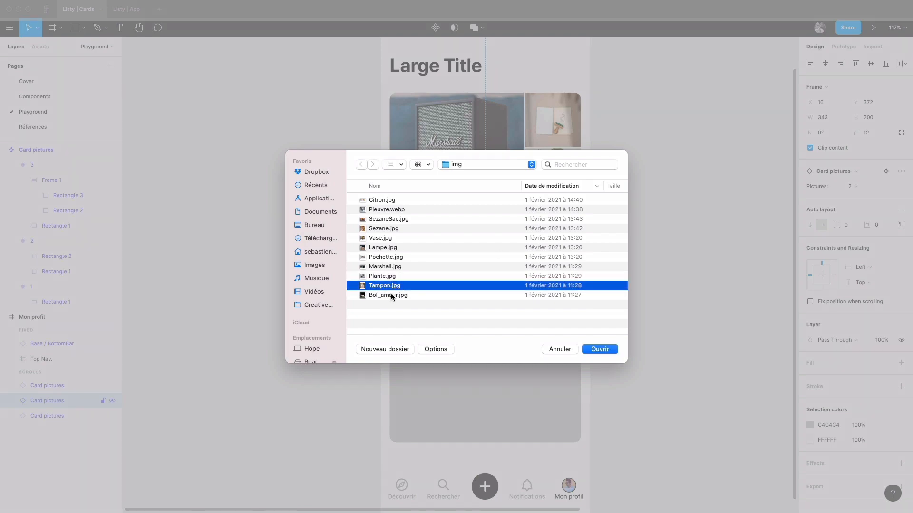
pyautogui.keyDown('shift'); pyautogui.click(391, 296); pyautogui.keyUp('shift')
pyautogui.click(595, 351)
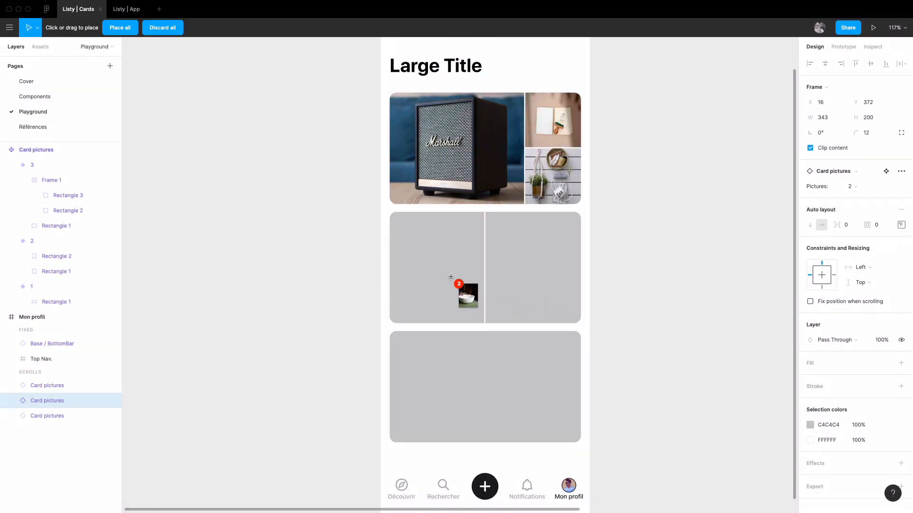
pyautogui.click(535, 270)
pyautogui.click(441, 267)
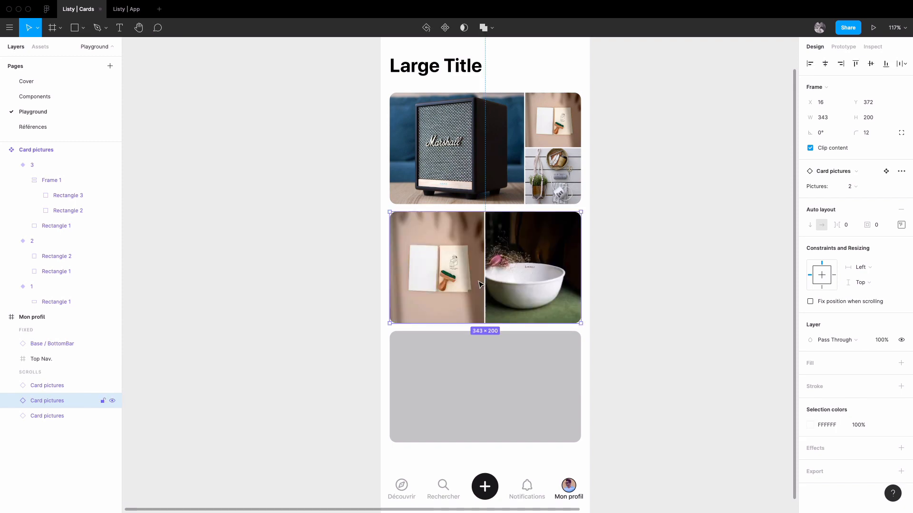
# Place the Tampon.jpg image in the single-image card.
pyautogui.click(522, 356)
pyautogui.press('cmd+shift+k')
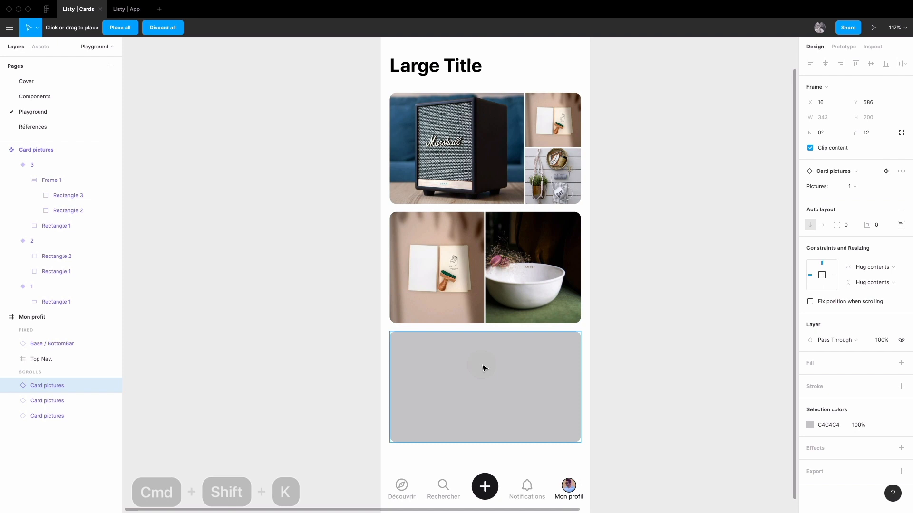
pyautogui.click(483, 366)
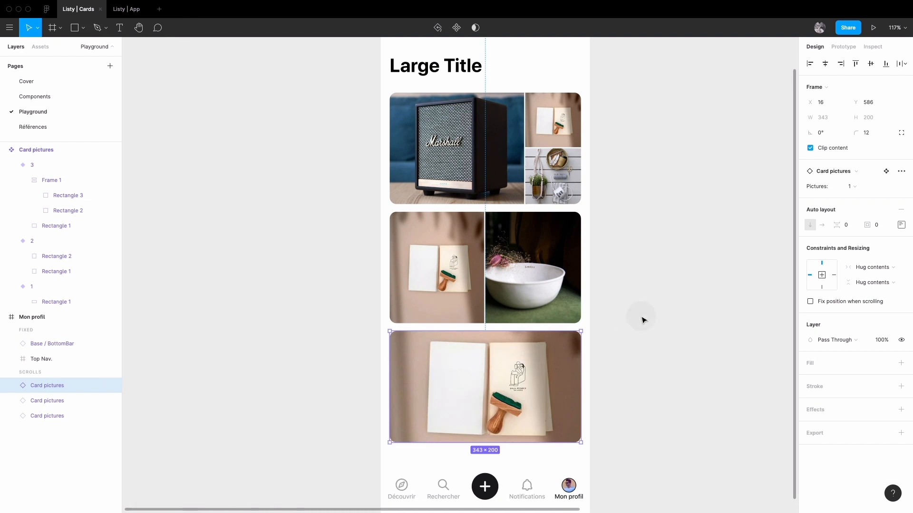
pyautogui.click(641, 309)
pyautogui.moveTo(634, 261); pyautogui.dragTo(620, 280)
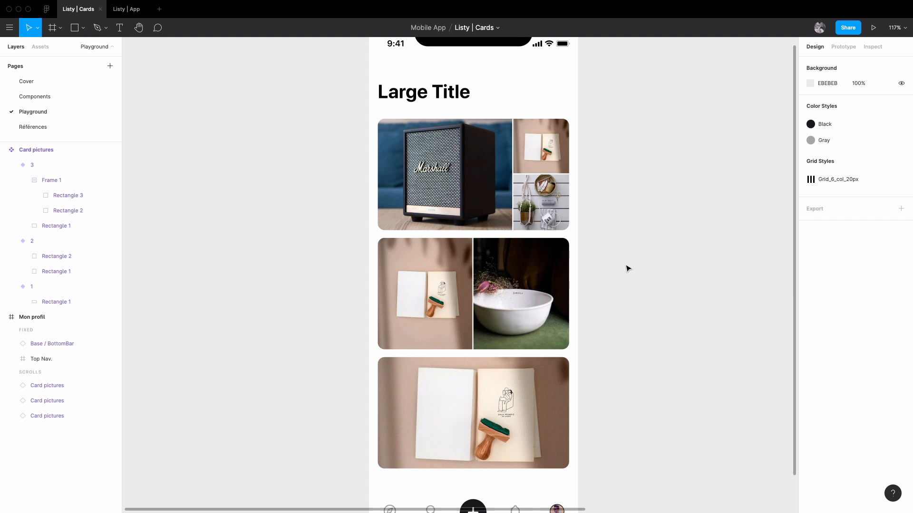
pyautogui.click(548, 185)
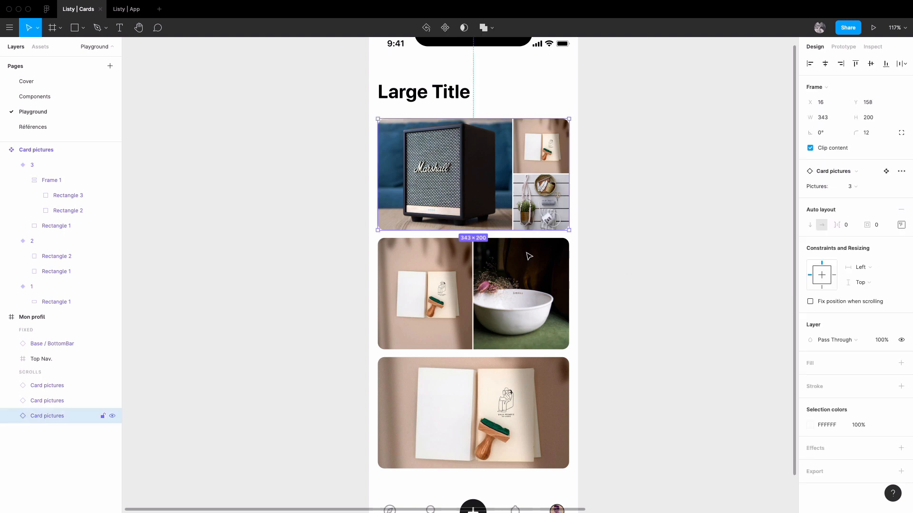
pyautogui.click(528, 256)
pyautogui.click(529, 371)
pyautogui.click(632, 323)
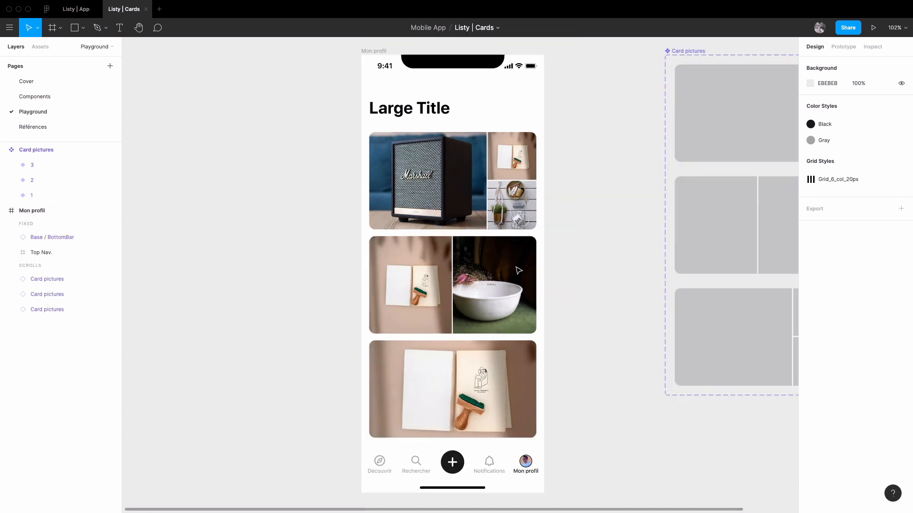
# Delete the two-image and single-image cards from the Mon profil frame.
pyautogui.click(527, 294)
pyautogui.keyDown('shift'); pyautogui.click(519, 377); pyautogui.keyUp('shift')
pyautogui.press('Delete')
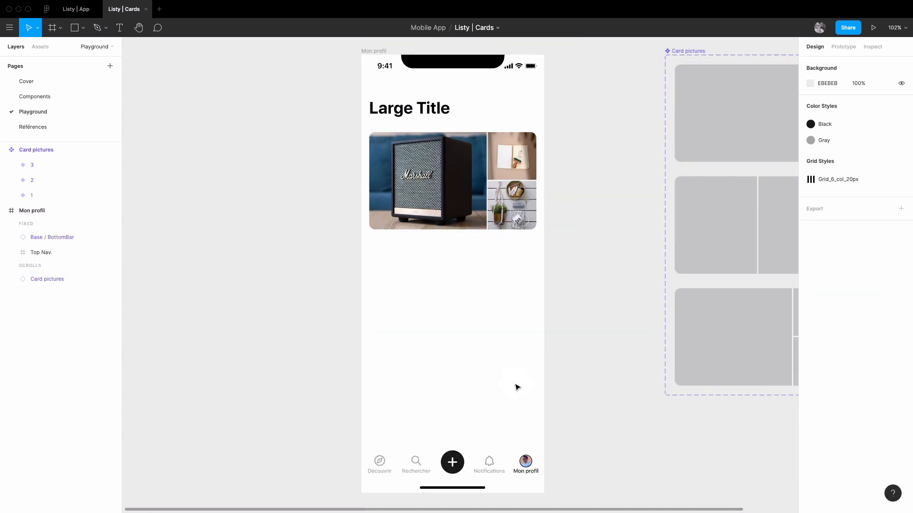
# Set the height of the Mon profil frame to 800.
pyautogui.click(381, 52)
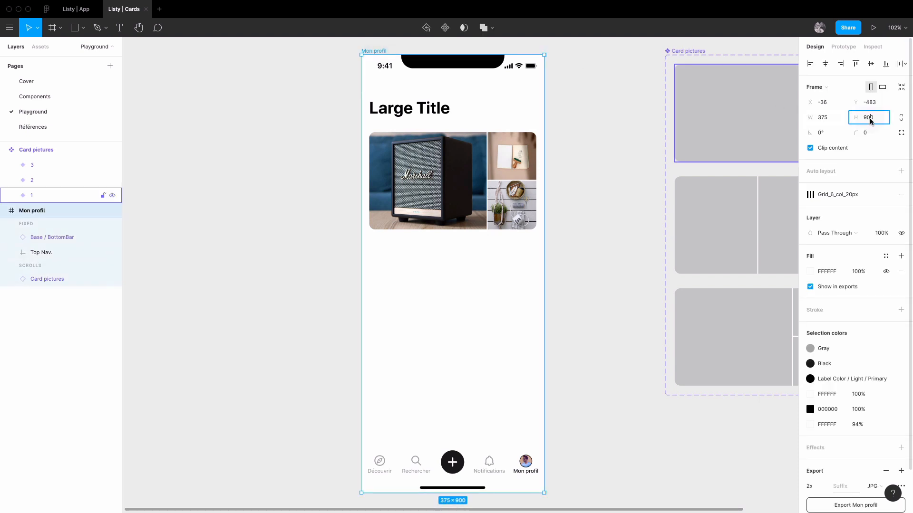
pyautogui.press('Return')
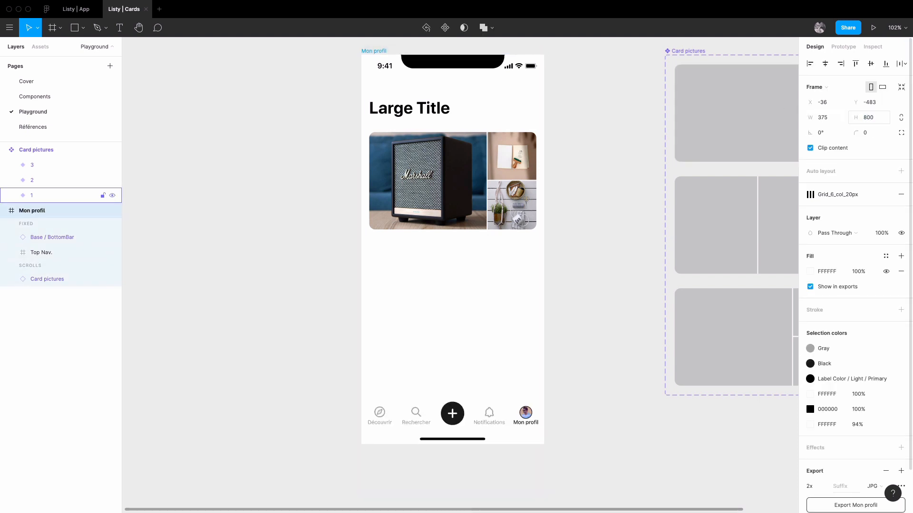
pyautogui.hotkey('shift', '2')
pyautogui.click(603, 174)
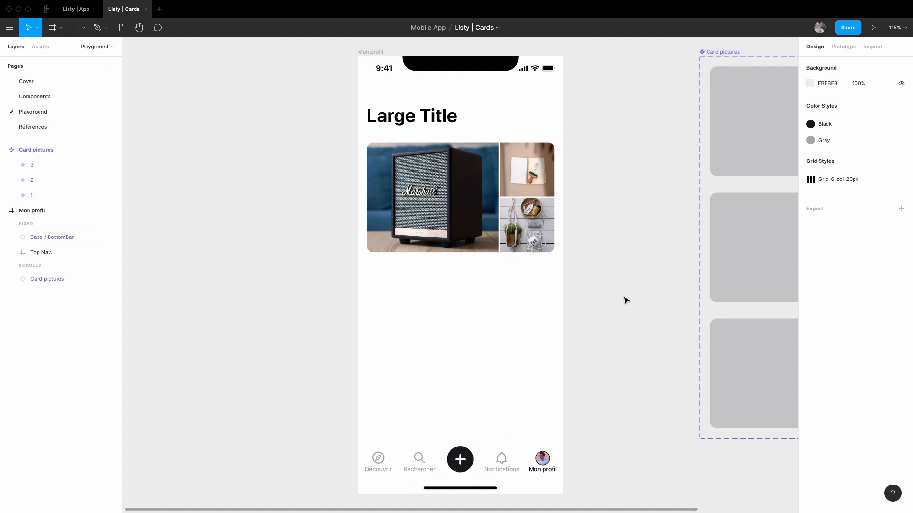
# Add the text "Décoration" just below the three-image card on the Mon profil screen.
pyautogui.click(477, 236)
pyautogui.click(461, 284)
pyautogui.press('t')
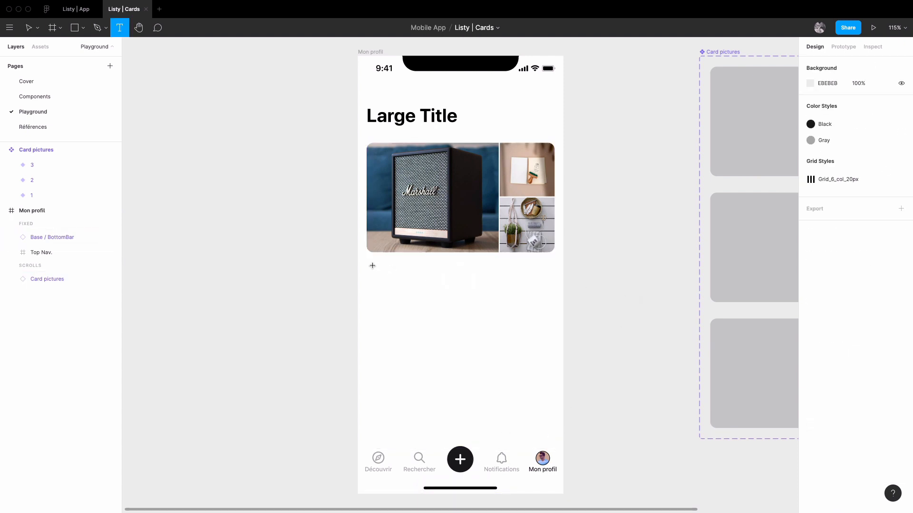
pyautogui.click(369, 268)
pyautogui.write('Dé')
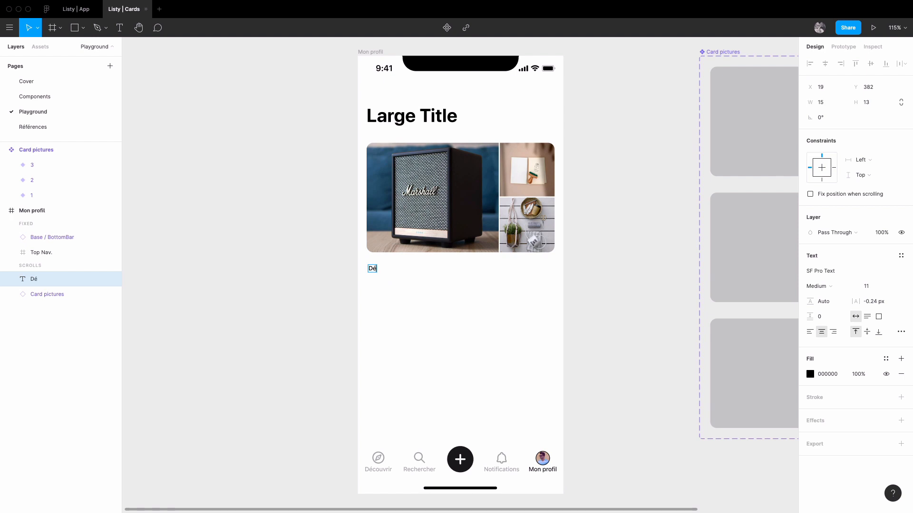
pyautogui.write('coration')
pyautogui.press('Escape')
# Duplicate the Décoration text directly beneath itself and change the copy to "3 envies".
pyautogui.keyDown('alt'); pyautogui.moveTo(379, 269); pyautogui.dragTo(378, 279); pyautogui.keyUp('alt')
pyautogui.doubleClick(378, 278)
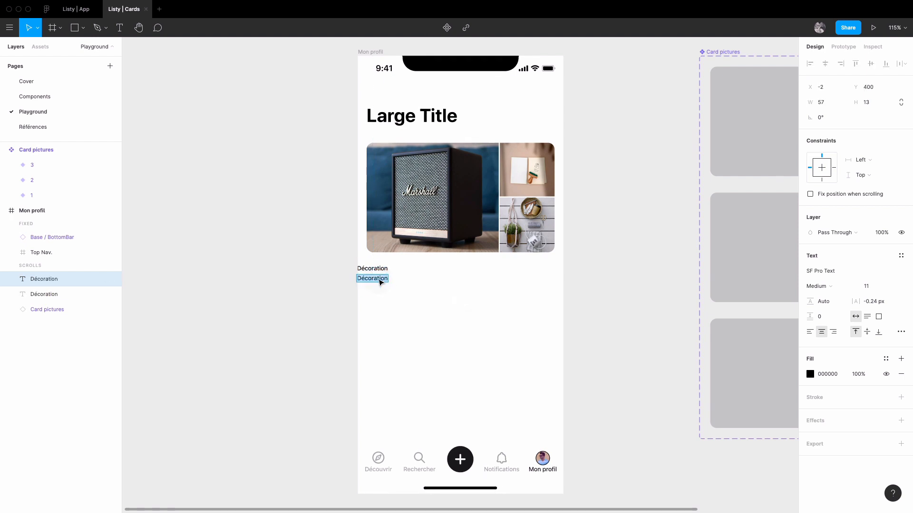
pyautogui.write('3 envies')
# Left-align the Décoration and 3 envies texts with each other and move them to X 16, flush with the card's edge.
pyautogui.click(372, 269)
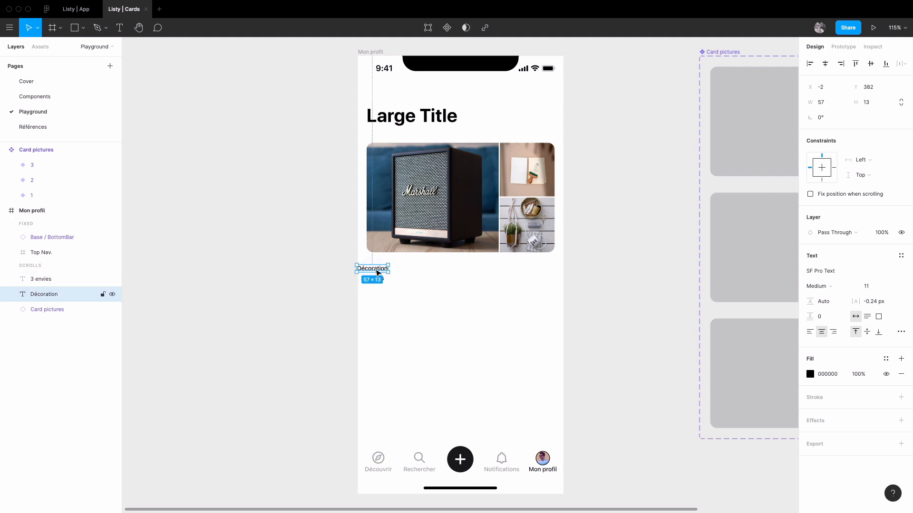
pyautogui.keyDown('shift'); pyautogui.click(372, 281); pyautogui.keyUp('shift')
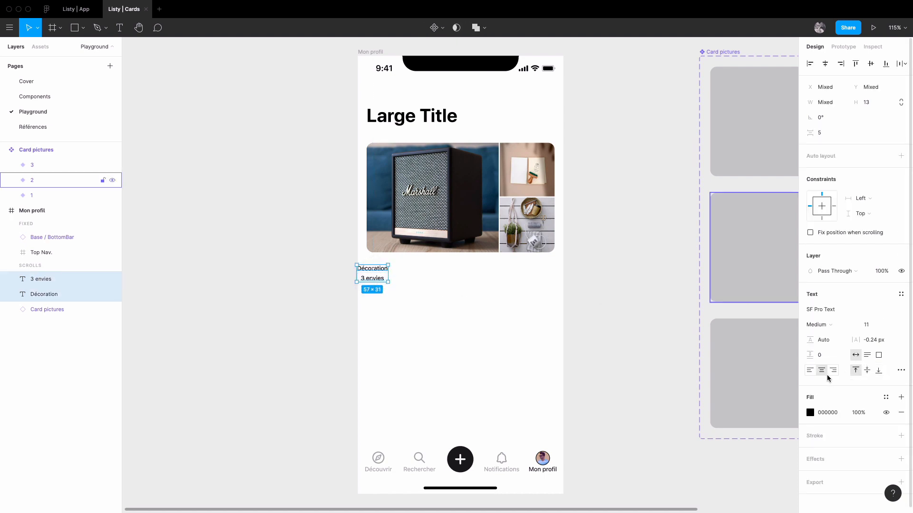
pyautogui.click(810, 370)
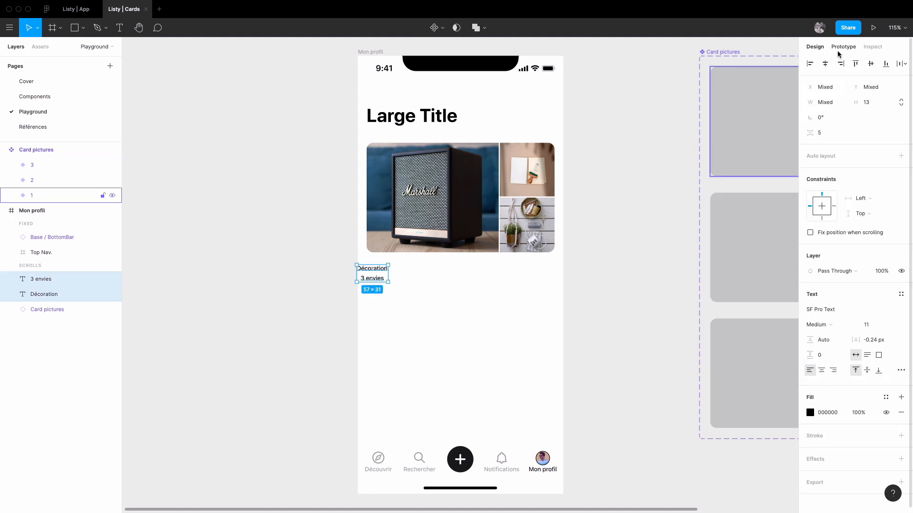
pyautogui.click(810, 62)
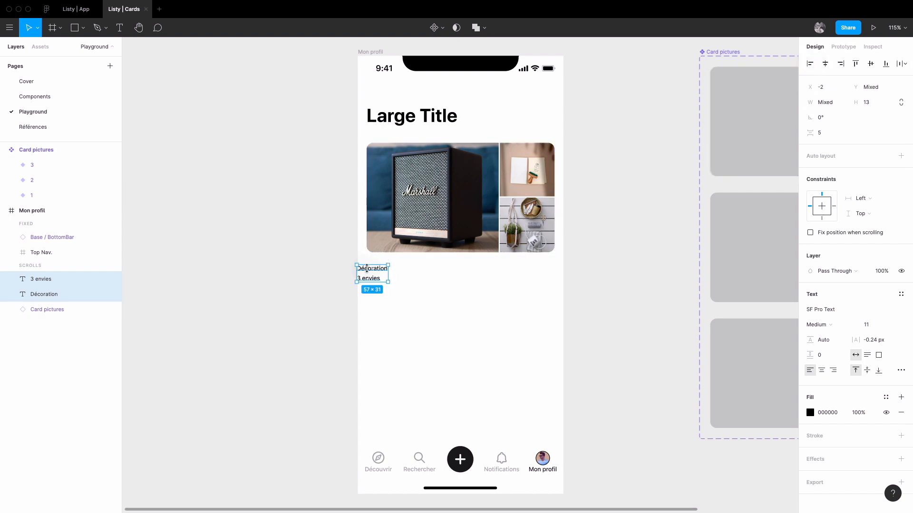
pyautogui.moveTo(376, 271); pyautogui.dragTo(386, 271)
pyautogui.click(428, 281)
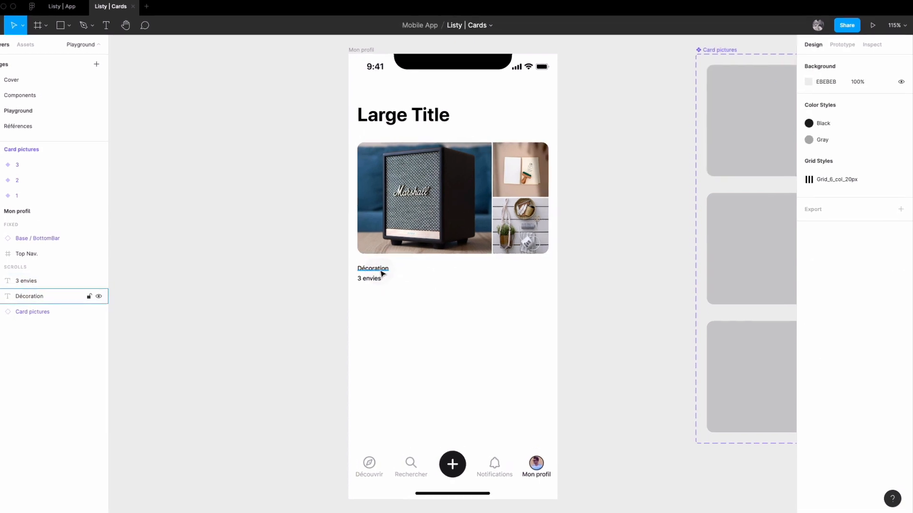
# Style the Décoration text in SF Pro Display Bold at size 22 with letter spacing 0.
pyautogui.click(388, 269)
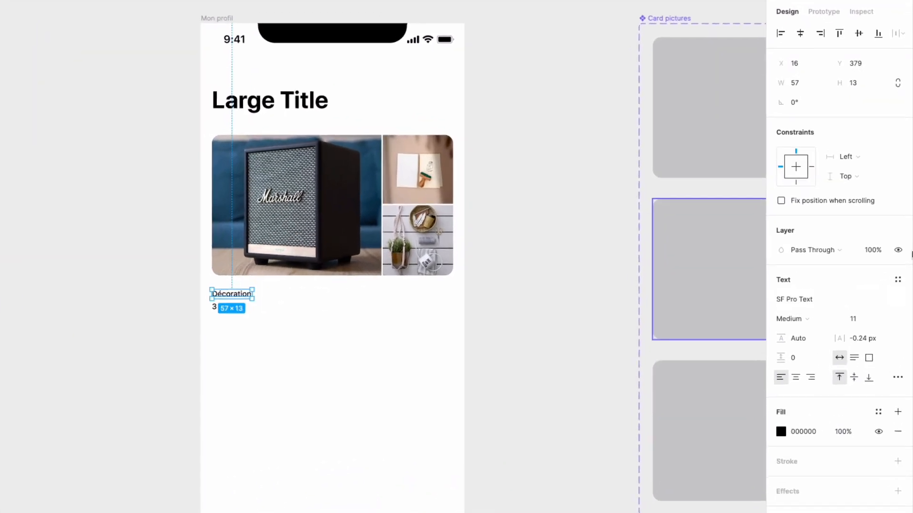
pyautogui.click(854, 318)
pyautogui.write('22')
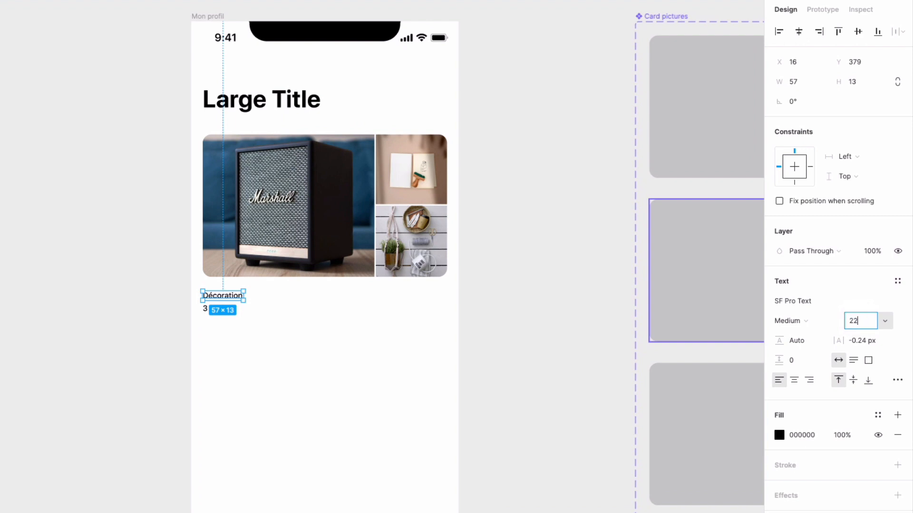
pyautogui.press('Return')
pyautogui.write('0')
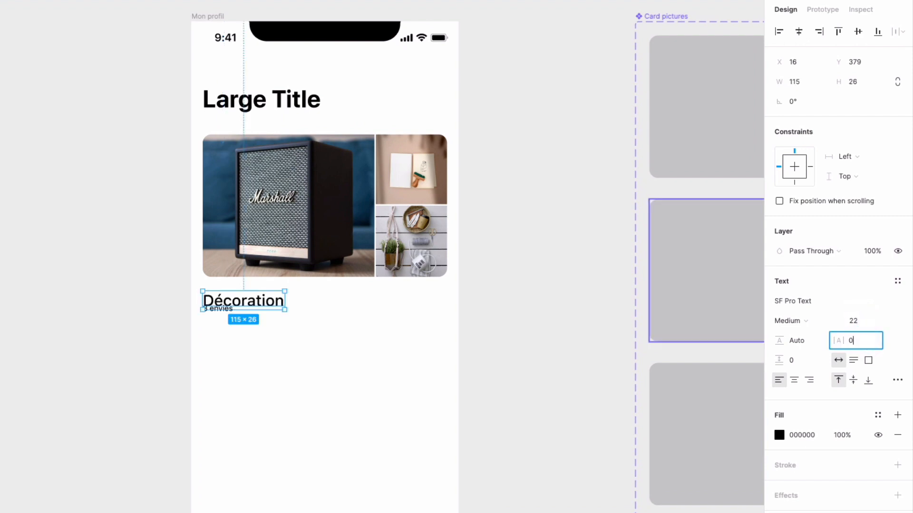
pyautogui.press('Return')
pyautogui.click(902, 301)
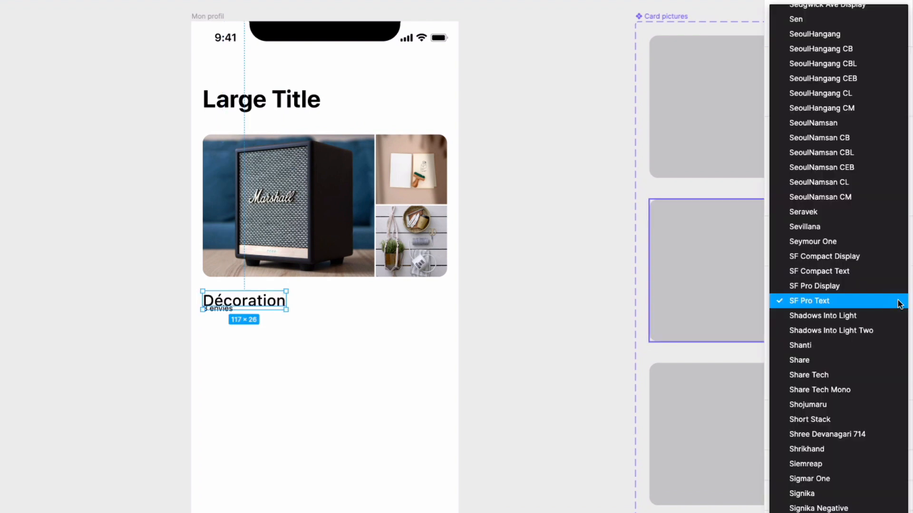
pyautogui.click(857, 288)
pyautogui.click(809, 317)
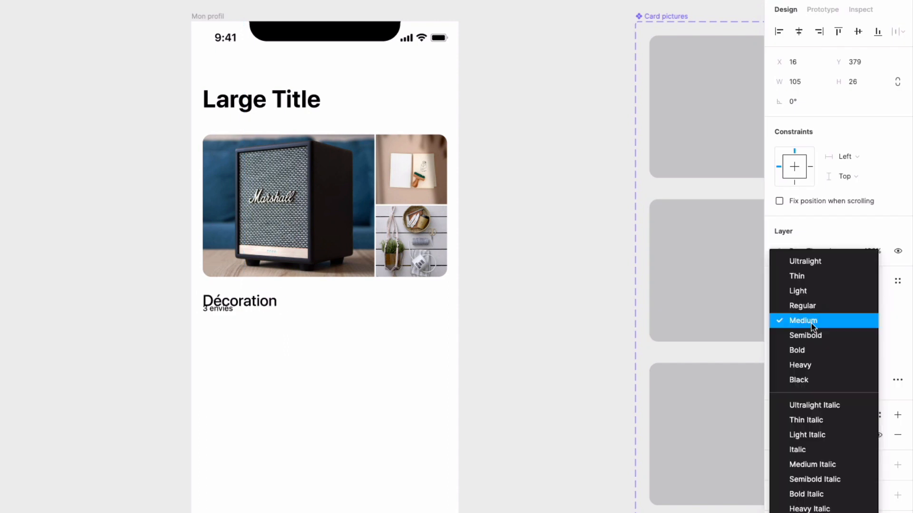
pyautogui.click(816, 357)
pyautogui.click(369, 358)
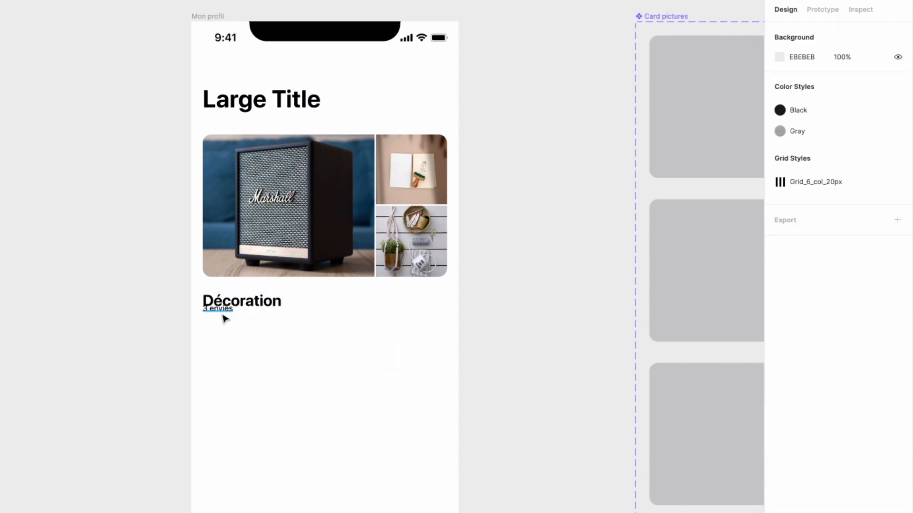
# Move the 3 envies text below the title and give it size 14, letter spacing 0 and a lighter font weight.
pyautogui.moveTo(222, 314); pyautogui.dragTo(222, 332)
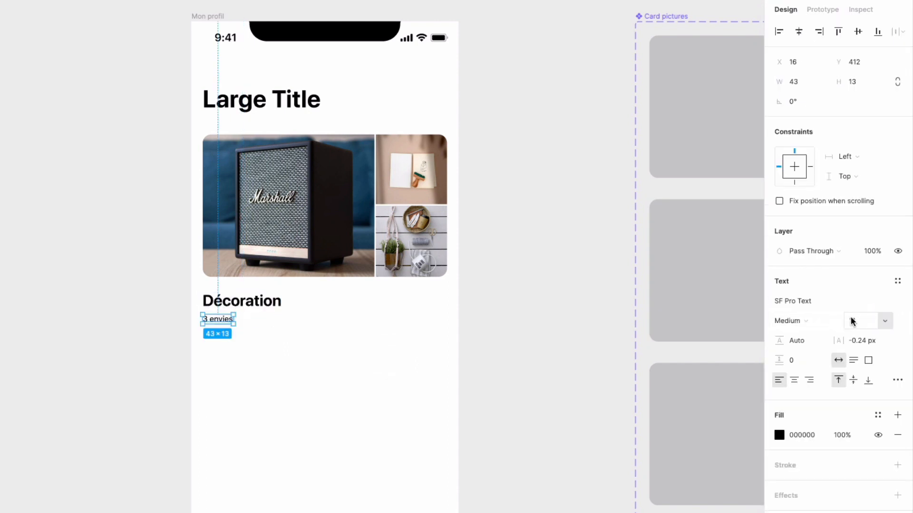
pyautogui.press('Return')
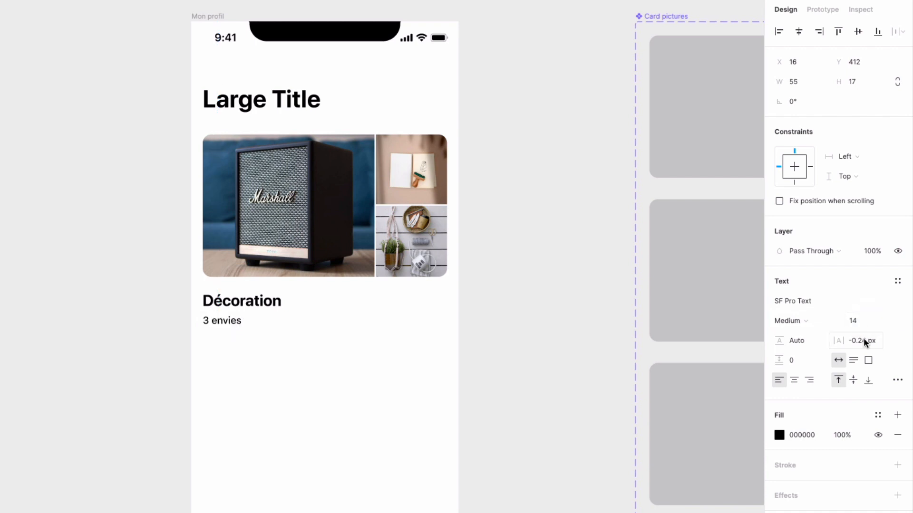
pyautogui.click(863, 340)
pyautogui.write('0')
pyautogui.press('Return')
pyautogui.click(818, 322)
pyautogui.click(554, 314)
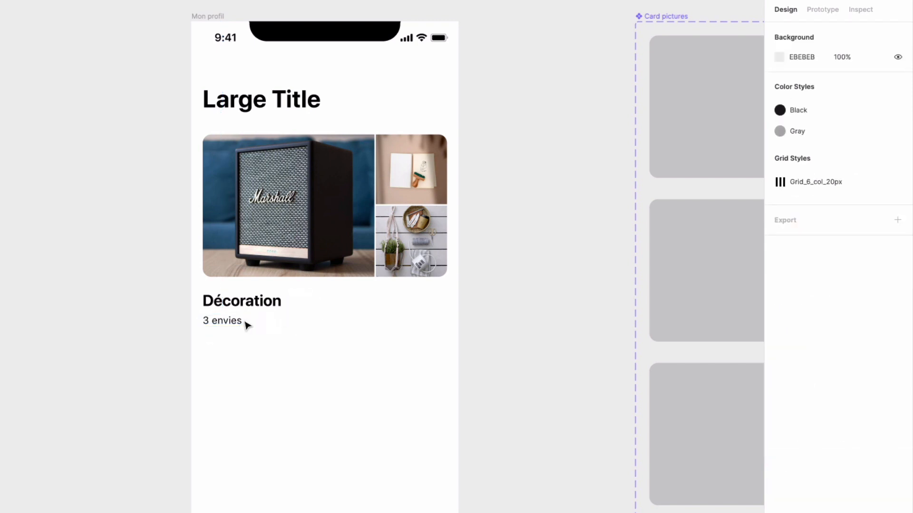
# Wrap the Décoration and 3 envies texts in a vertical auto layout with an item spacing of 4.
pyautogui.click(243, 325)
pyautogui.keyDown('shift'); pyautogui.click(251, 308); pyautogui.keyUp('shift')
pyautogui.hotkey('shift', 'a')
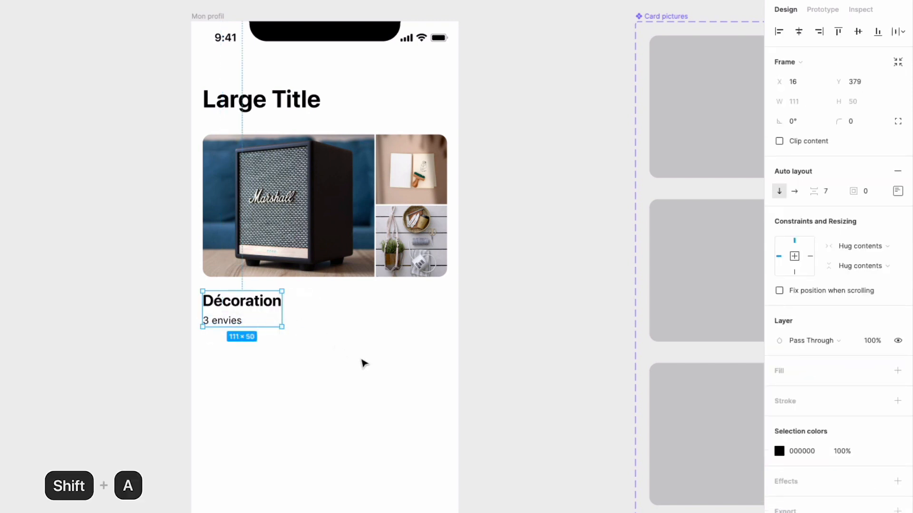
pyautogui.click(832, 194)
pyautogui.press('Down')
pyautogui.press('Down')
pyautogui.press('Down')
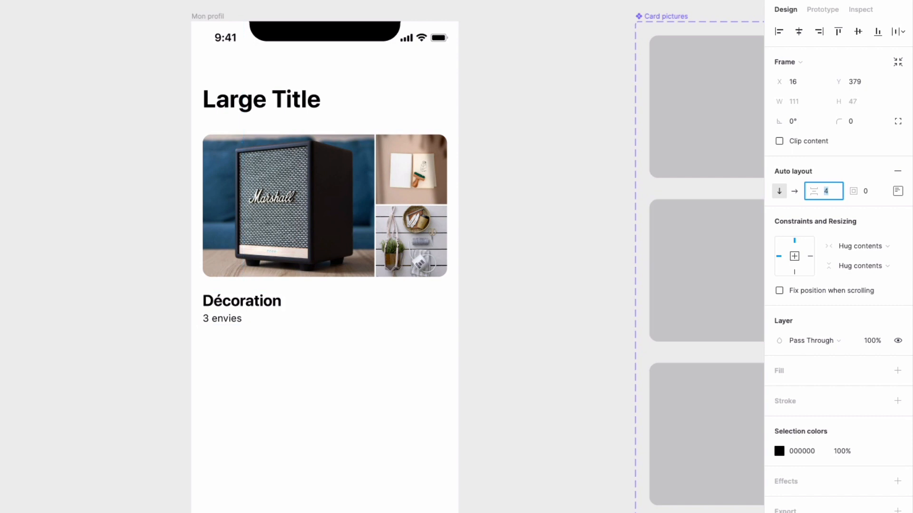
pyautogui.click(355, 363)
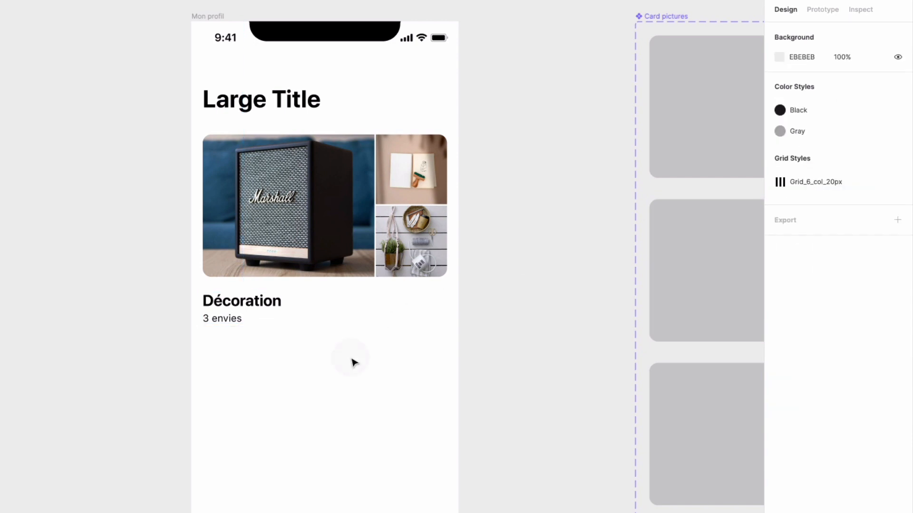
# Combine the card pictures and the text frame in a vertical auto layout with an item spacing of 8.
pyautogui.click(326, 257)
pyautogui.keyDown('shift'); pyautogui.click(277, 311); pyautogui.keyUp('shift')
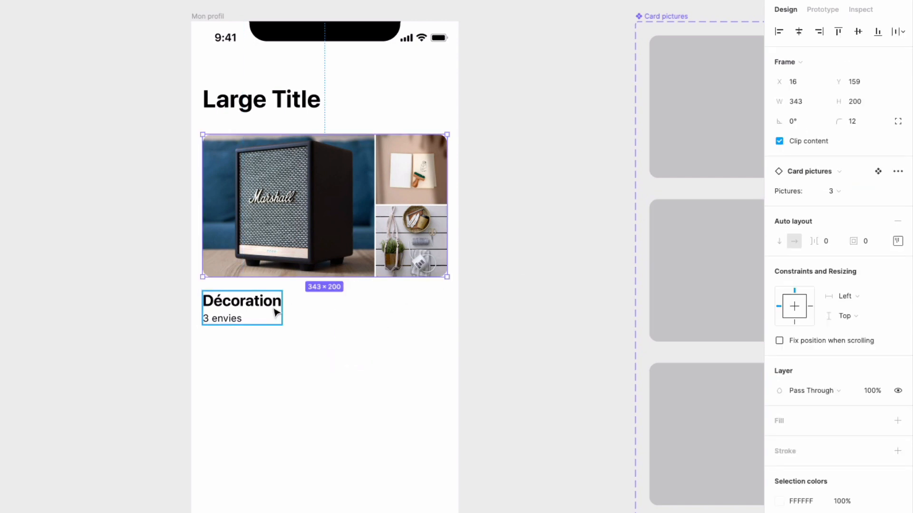
pyautogui.hotkey('shift', 'a')
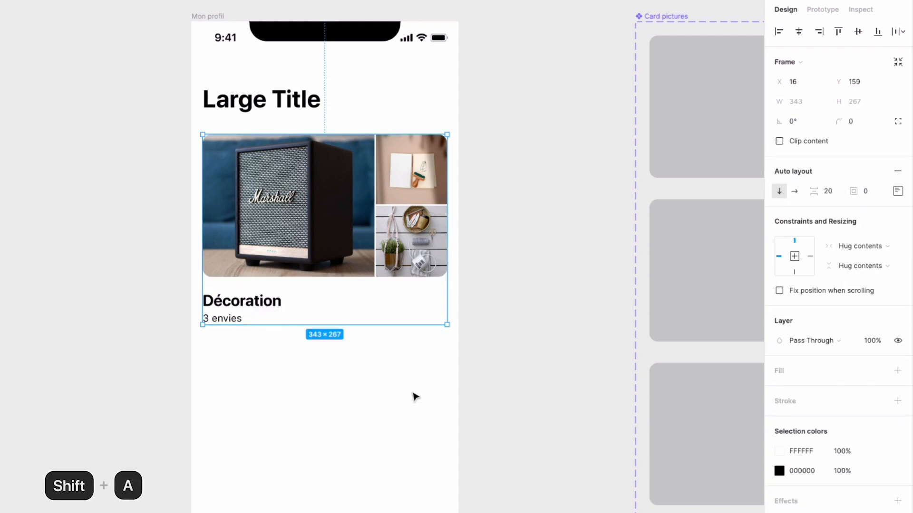
pyautogui.click(830, 192)
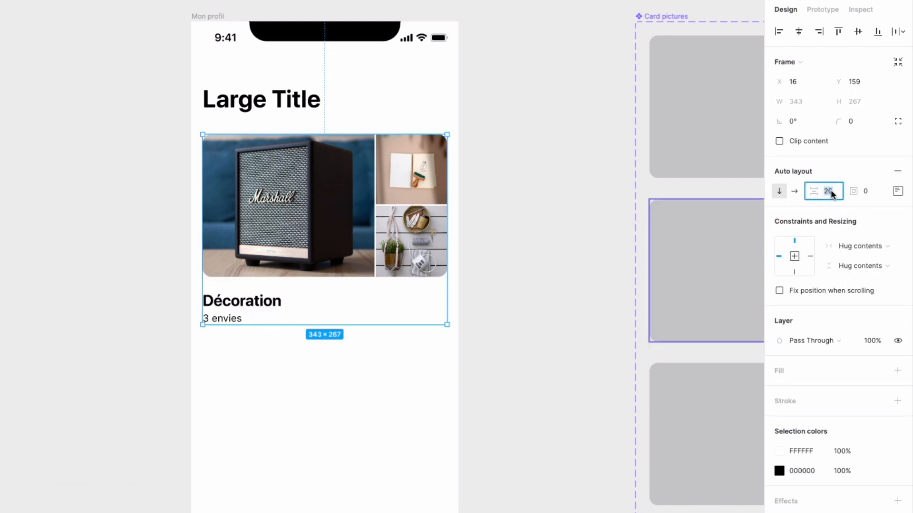
pyautogui.write('8')
pyautogui.press('Return')
pyautogui.click(409, 406)
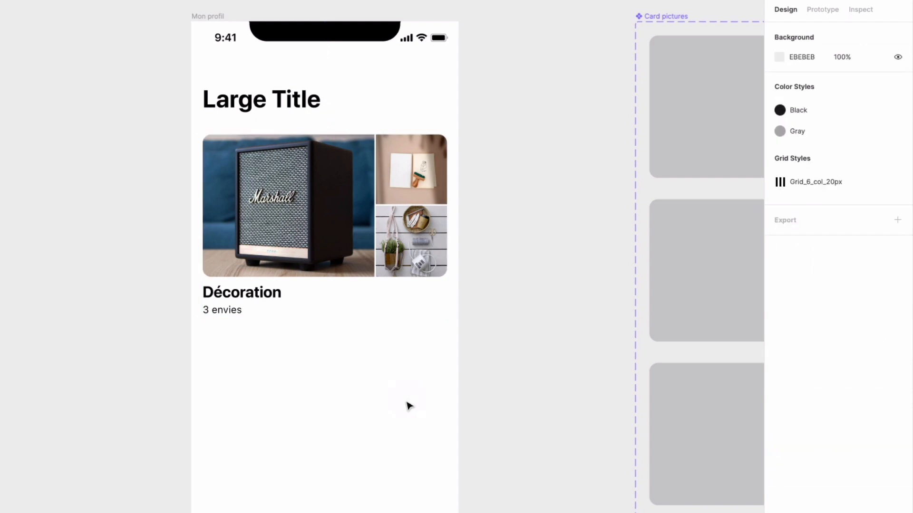
# Set the horizontal resizing of the text frame to Fill container.
pyautogui.moveTo(397, 371); pyautogui.dragTo(393, 375)
pyautogui.doubleClick(255, 316)
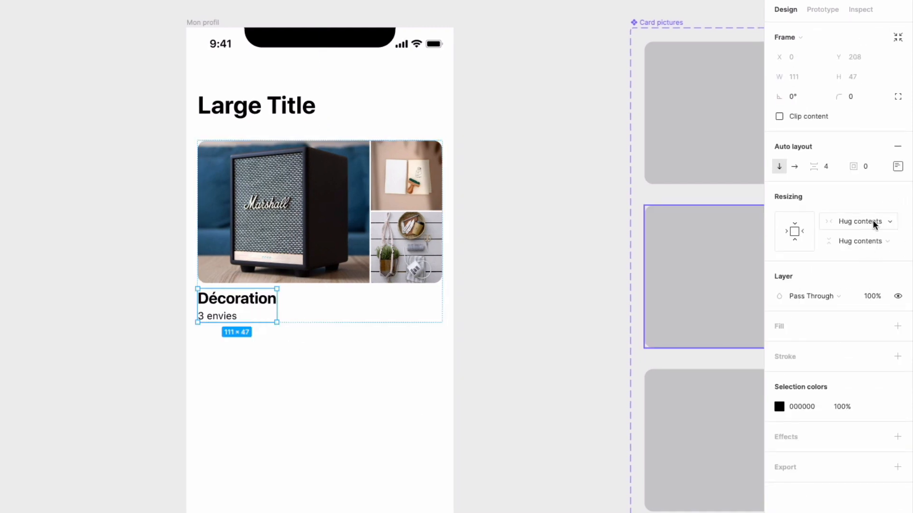
pyautogui.click(873, 223)
pyautogui.click(872, 235)
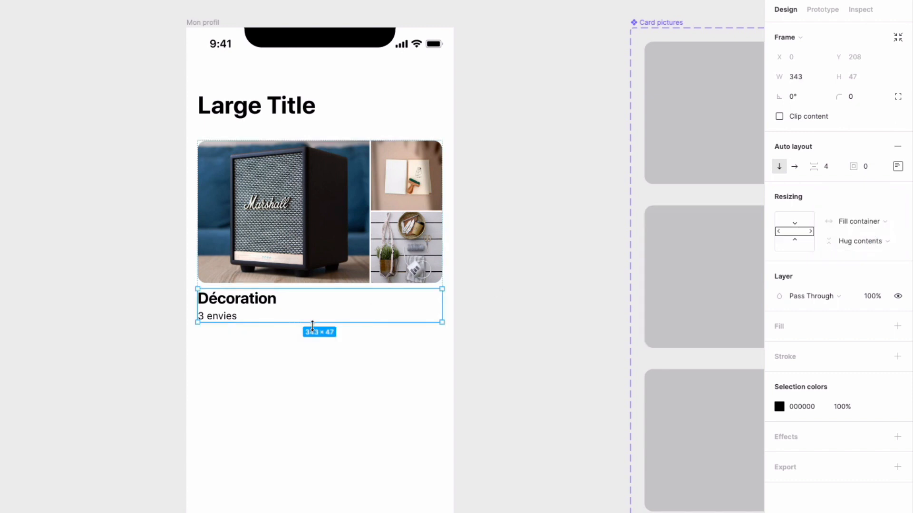
pyautogui.click(277, 363)
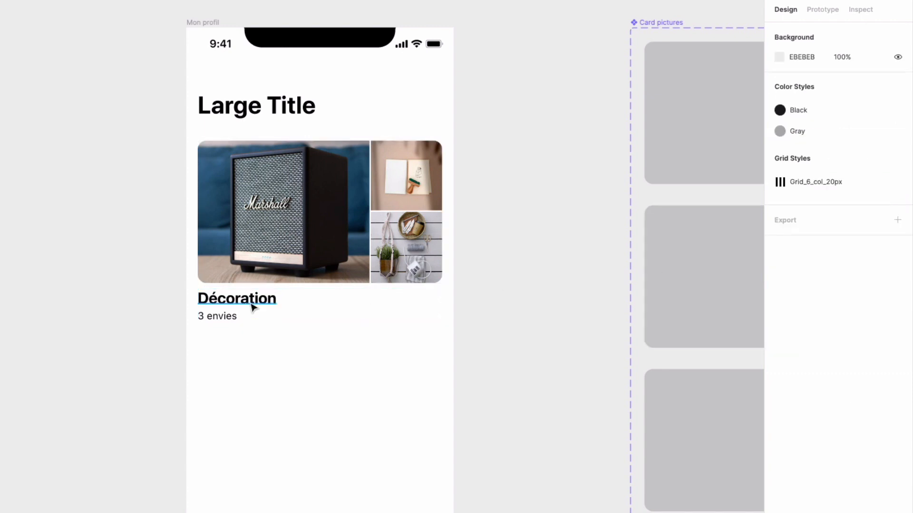
# Set the horizontal resizing of both the Décoration and 3 envies texts to Fill container.
pyautogui.click(253, 306)
pyautogui.keyDown('shift'); pyautogui.click(220, 318); pyautogui.keyUp('shift')
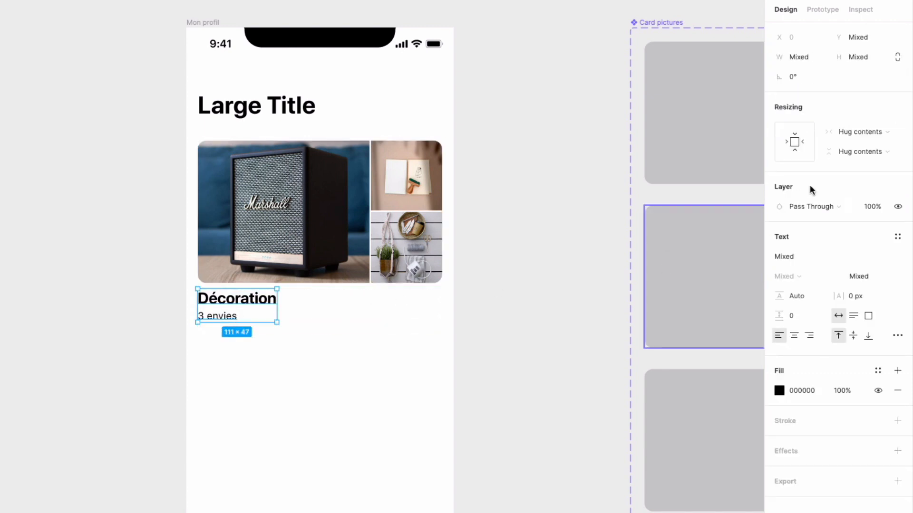
pyautogui.click(860, 133)
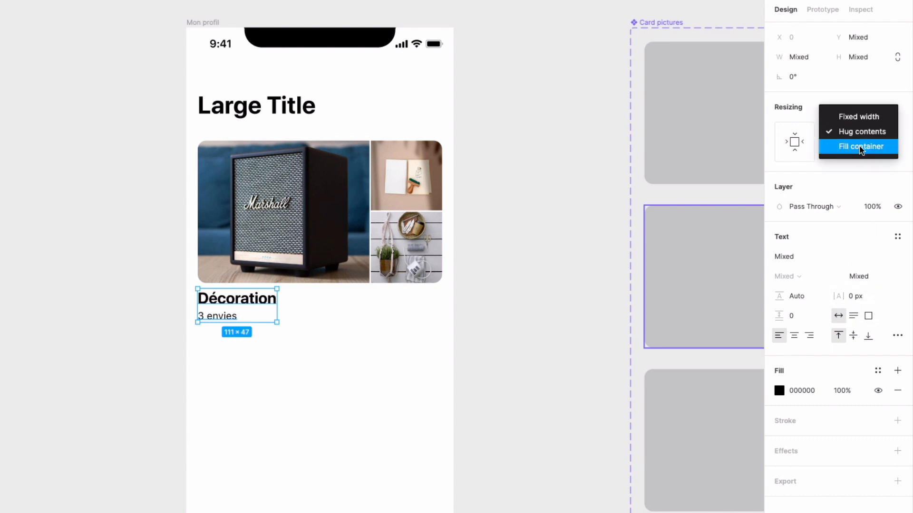
pyautogui.click(860, 146)
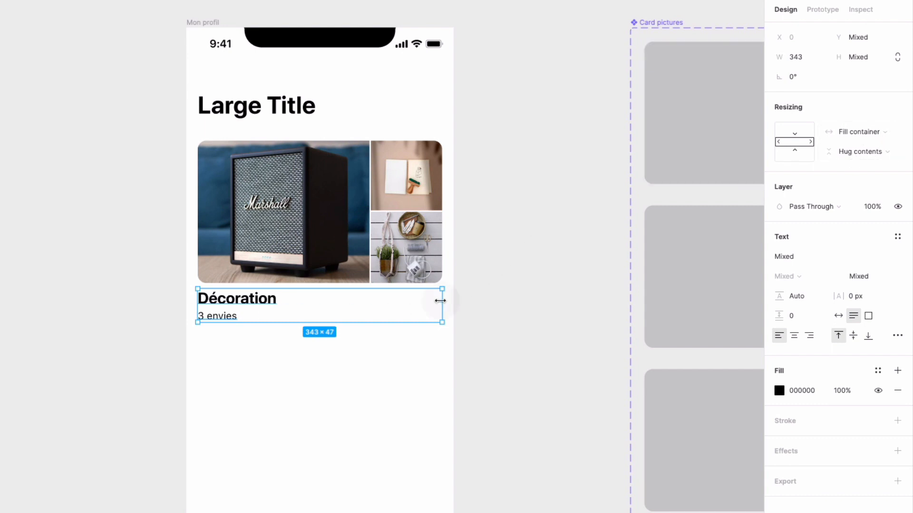
# Test narrowing the text frame to a width of about 37, and undo the resize.
pyautogui.moveTo(441, 303); pyautogui.dragTo(469, 285)
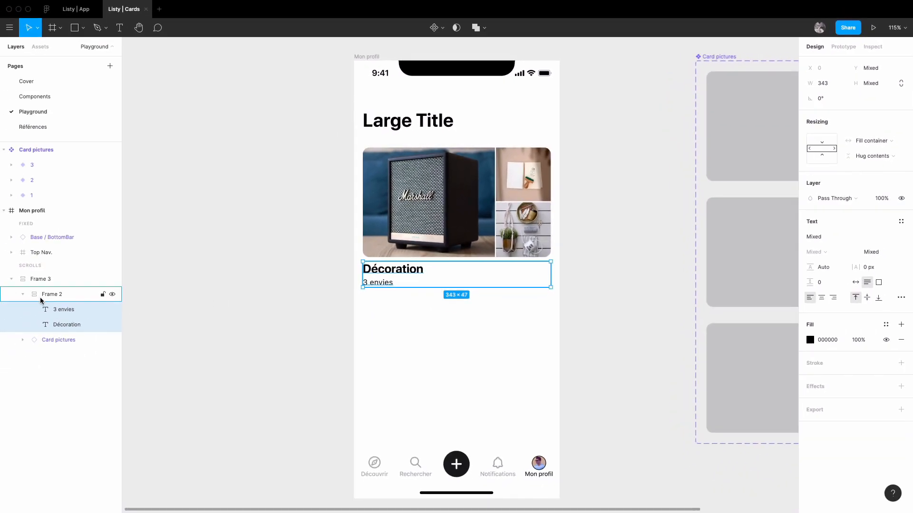
pyautogui.click(46, 296)
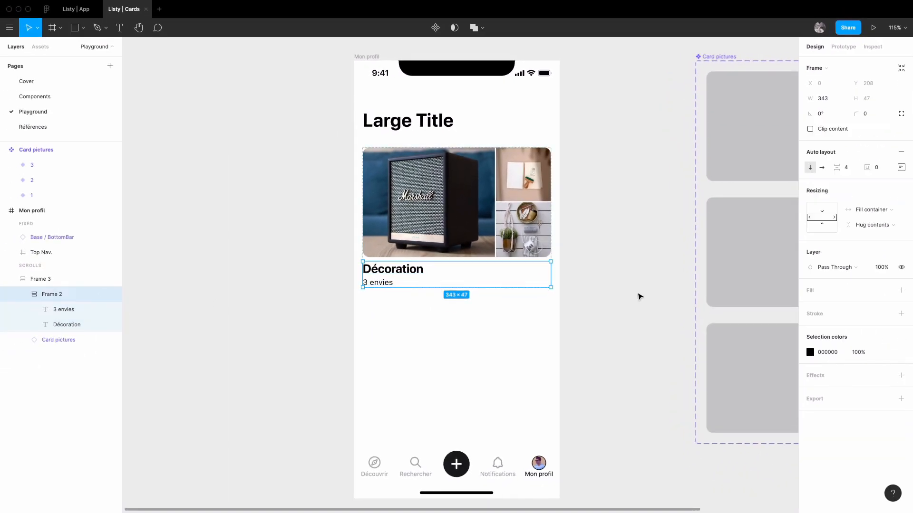
pyautogui.moveTo(552, 274); pyautogui.dragTo(383, 275)
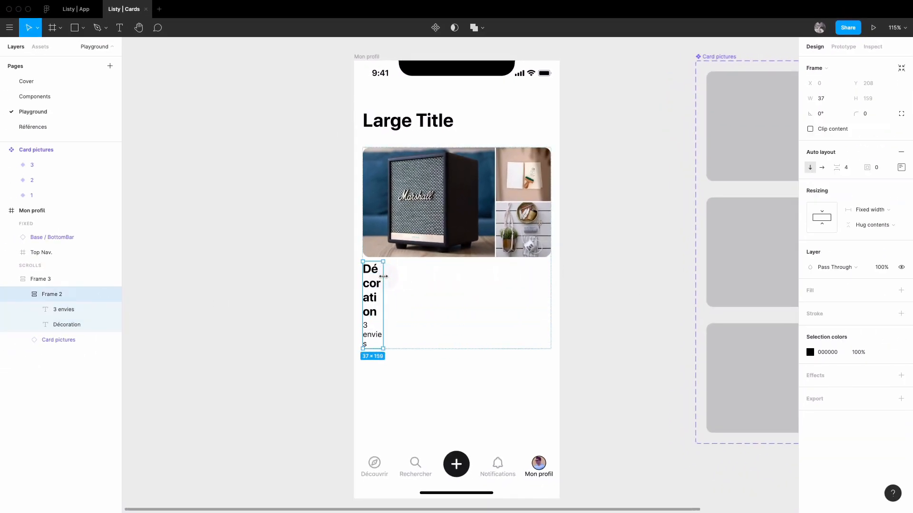
pyautogui.press('super+z')
# Try narrowing the whole card frame containing the pictures and text, and undo the change.
pyautogui.click(69, 278)
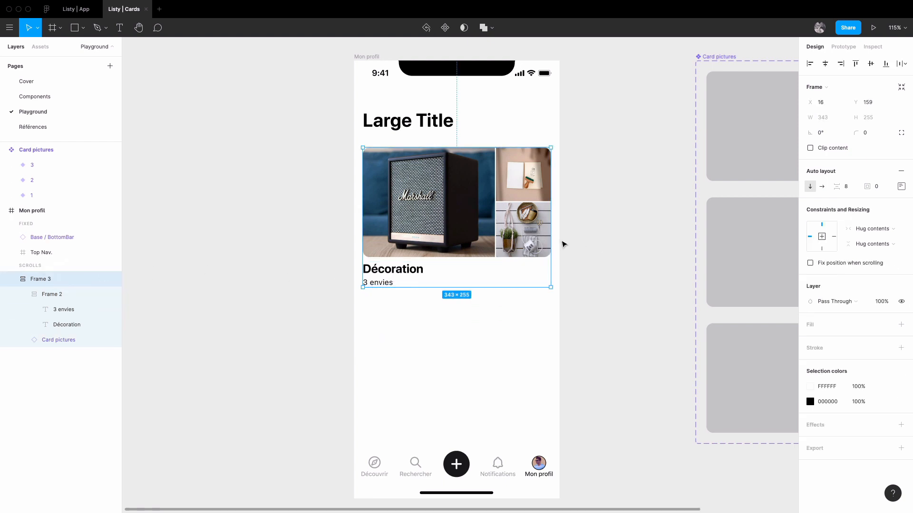
pyautogui.moveTo(530, 240); pyautogui.dragTo(379, 240)
pyautogui.press('super+z')
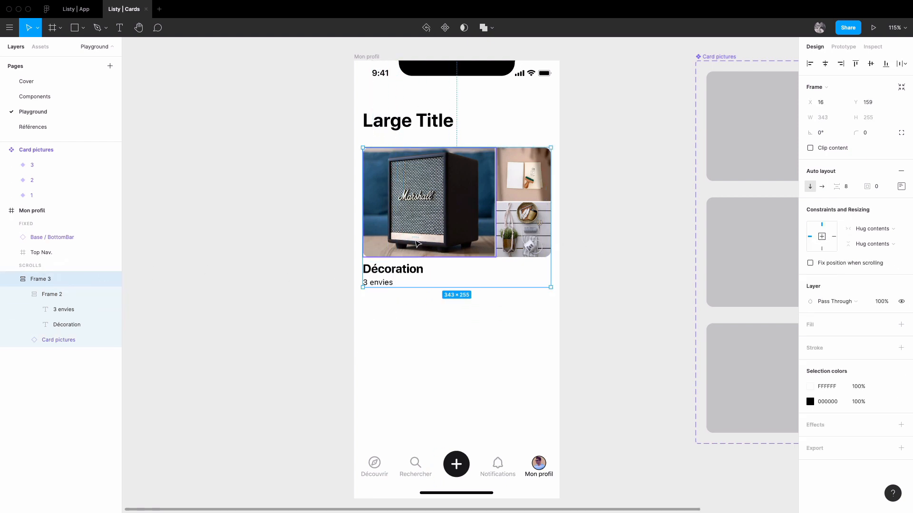
# Set both the horizontal and vertical resizing of the Card pictures instance to Fill container.
pyautogui.click(481, 199)
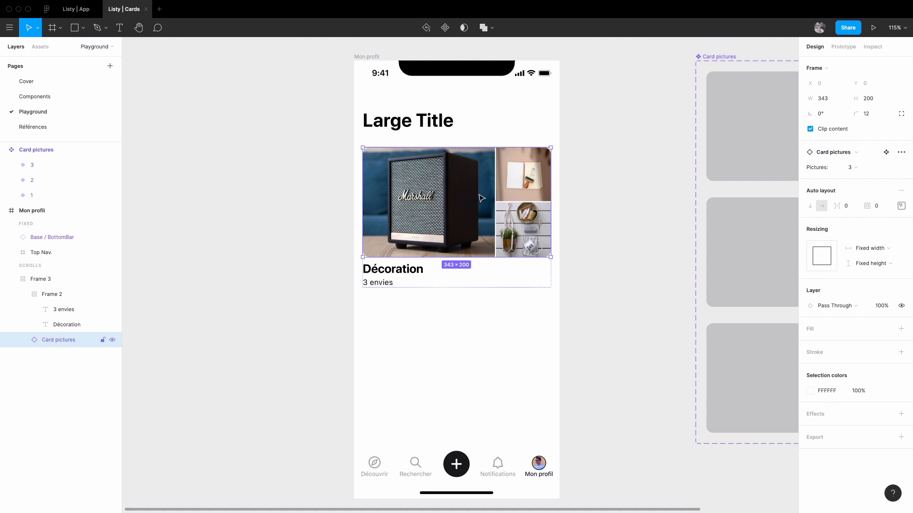
pyautogui.click(889, 248)
pyautogui.click(880, 271)
pyautogui.click(880, 263)
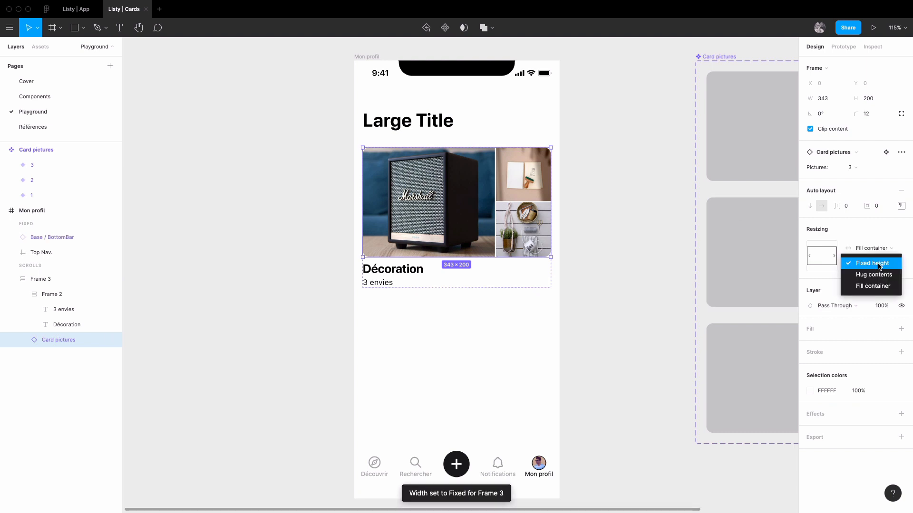
pyautogui.click(877, 285)
pyautogui.click(601, 263)
# Test resizing the whole card frame from its side edge and its corner, and return it to its original size.
pyautogui.click(533, 224)
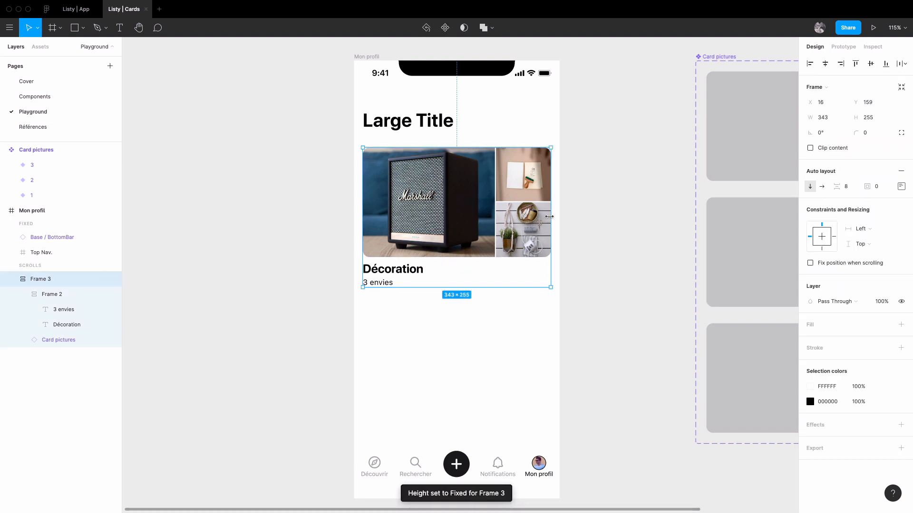
pyautogui.moveTo(551, 220)
pyautogui.mouseDown()
pyautogui.moveTo(403, 218)
pyautogui.moveTo(550, 223)
pyautogui.mouseUp()
pyautogui.moveTo(551, 289)
pyautogui.mouseDown()
pyautogui.moveTo(562, 336)
pyautogui.moveTo(587, 340)
pyautogui.moveTo(551, 289)
pyautogui.mouseUp()
pyautogui.click(623, 257)
pyautogui.click(468, 208)
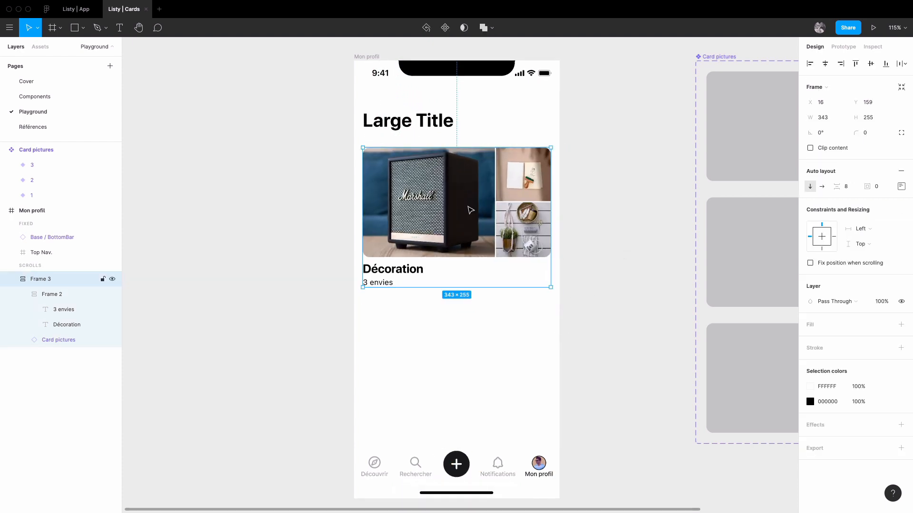
pyautogui.click(493, 375)
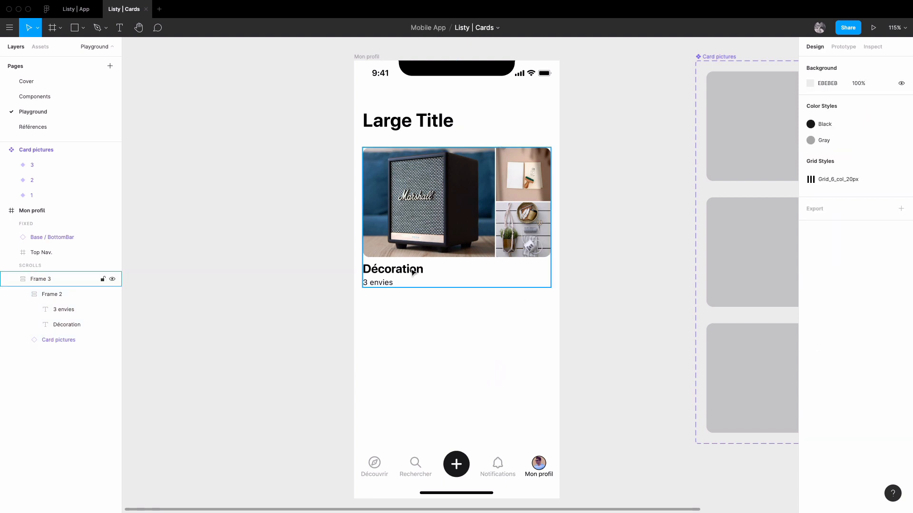
# Rename the frame holding the Décoration and 3 envies texts as Card infos.
pyautogui.doubleClick(394, 277)
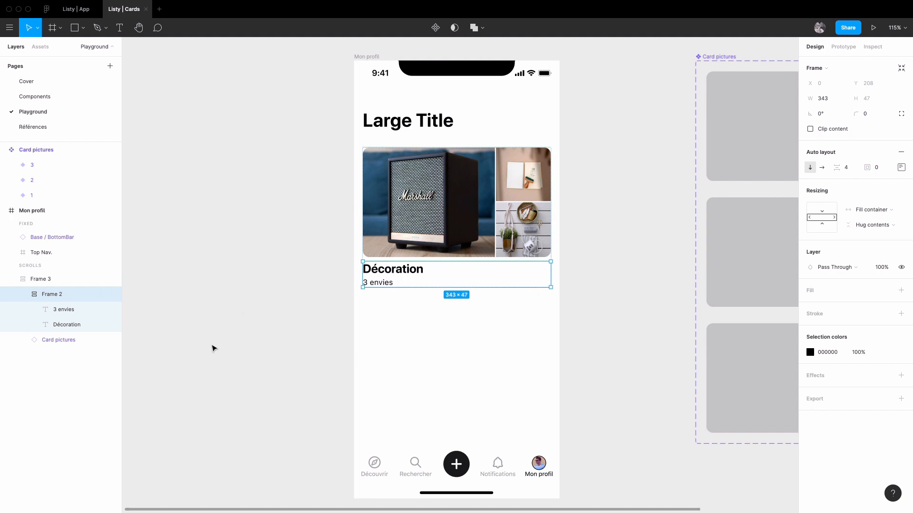
pyautogui.doubleClick(74, 296)
pyautogui.write('Card')
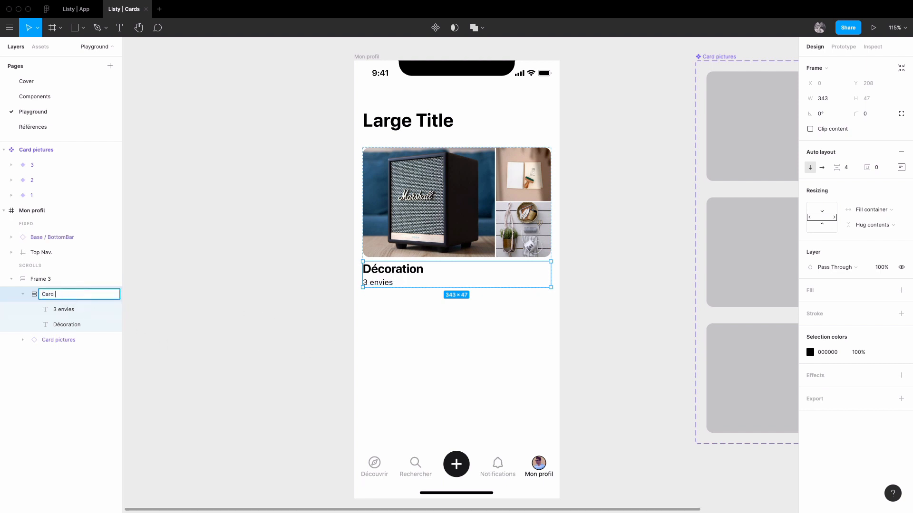
pyautogui.write(' infos')
pyautogui.press('Return')
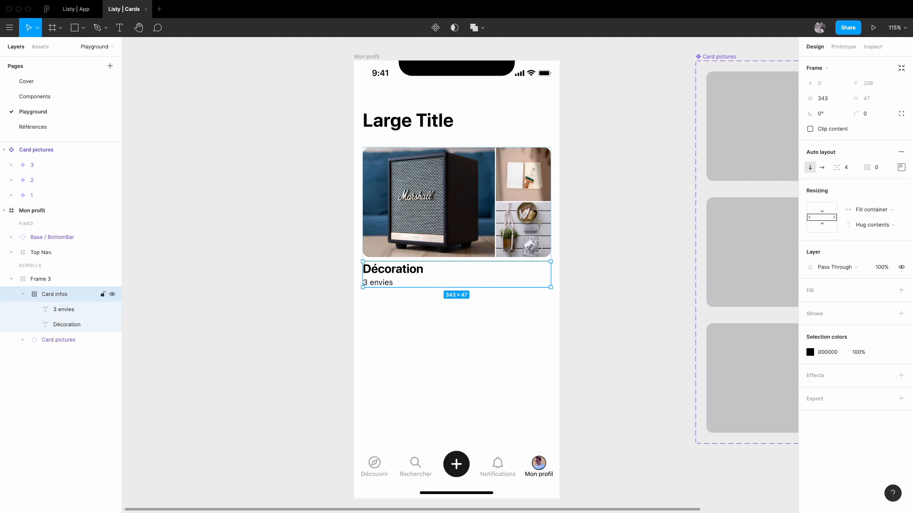
# Rename the outer frame containing the pictures and the texts as Card.
pyautogui.doubleClick(52, 280)
pyautogui.write('Card')
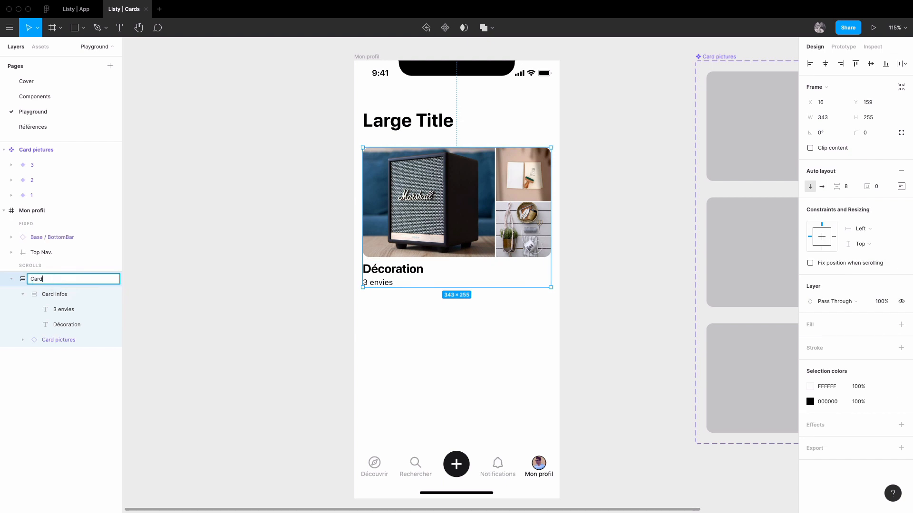
pyautogui.press('Return')
pyautogui.click(444, 344)
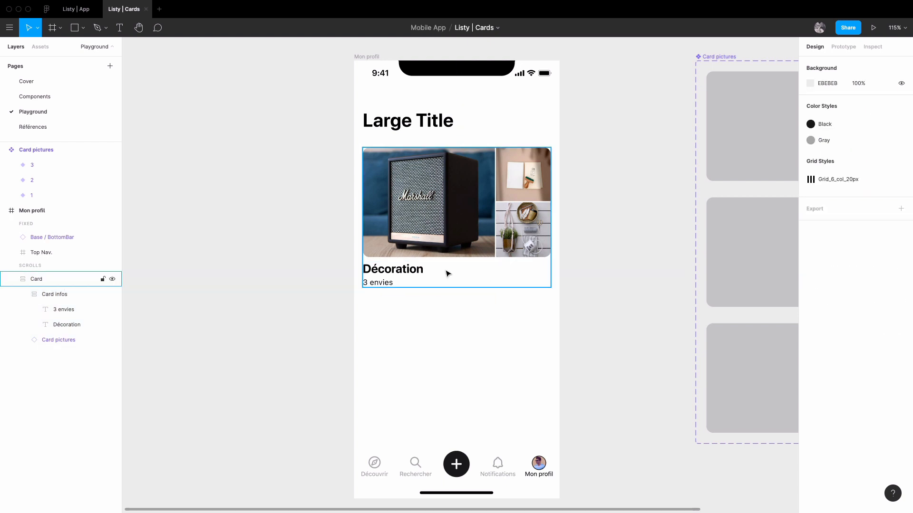
pyautogui.click(447, 272)
pyautogui.click(447, 271)
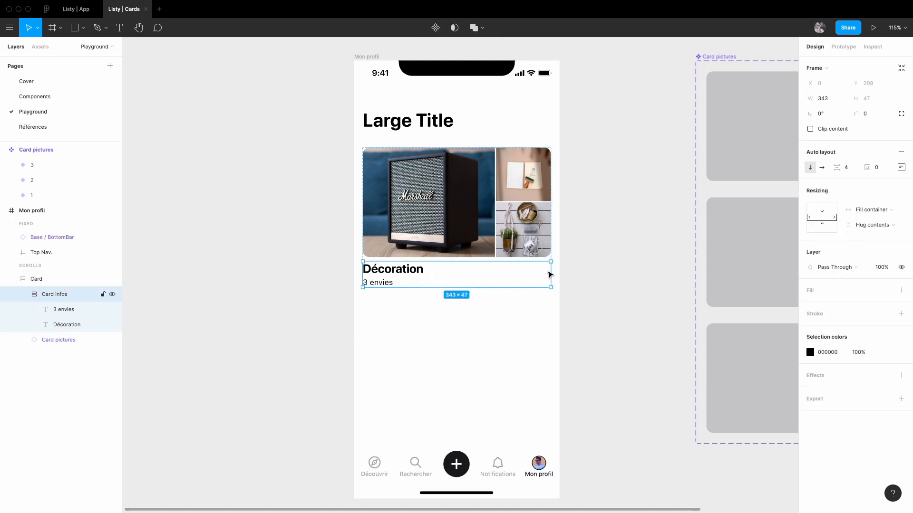
pyautogui.click(465, 324)
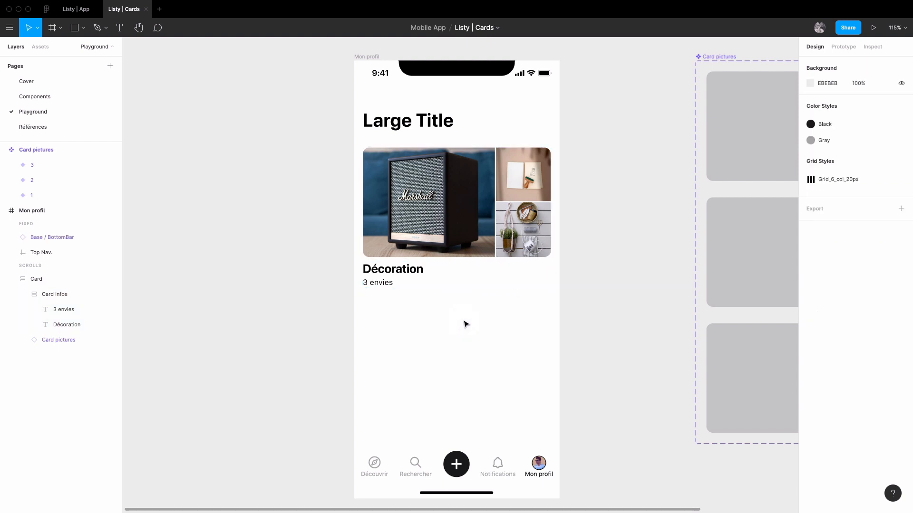
# Draw a small circle in the empty area below the card and set its size to 24 × 24.
pyautogui.press('o')
pyautogui.moveTo(464, 317); pyautogui.dragTo(478, 332)
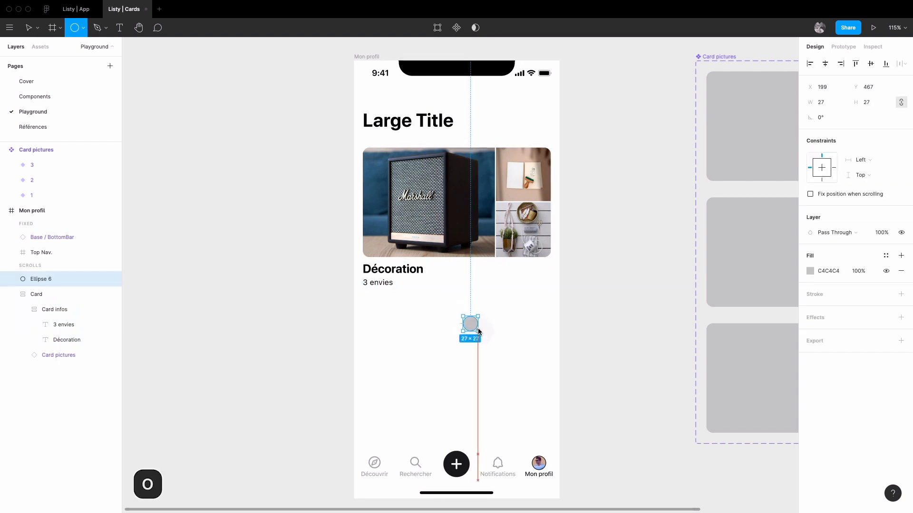
pyautogui.click(831, 101)
pyautogui.write('24')
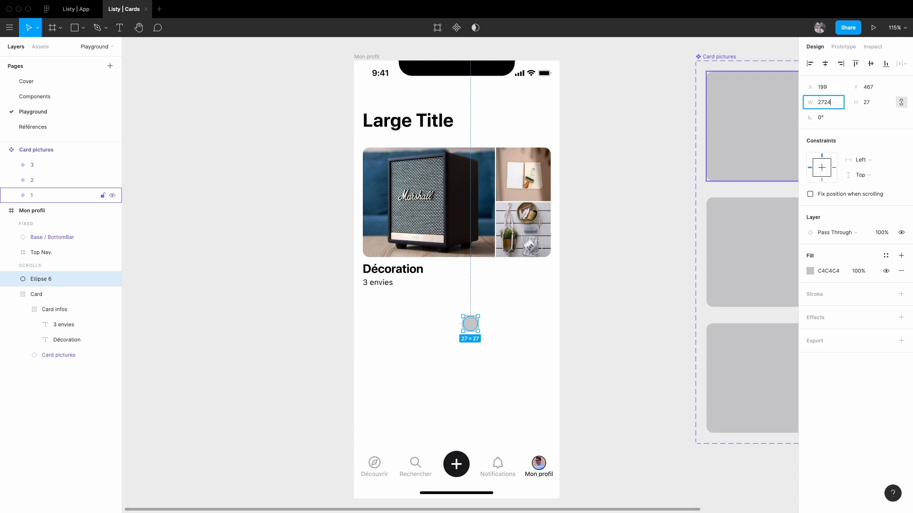
pyautogui.press('super+a')
pyautogui.write('23')
pyautogui.press('Return')
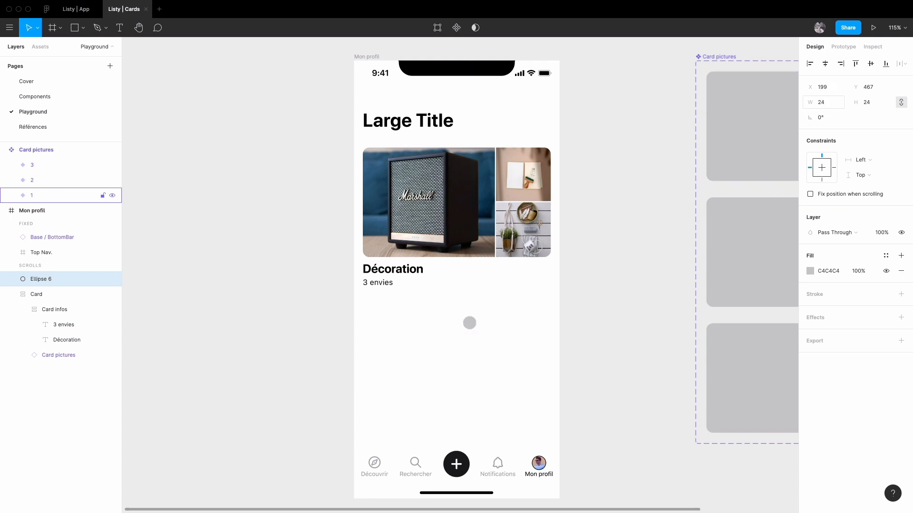
# Fill the small circle with a portrait photo using a plugin, making it an avatar.
pyautogui.click(530, 319)
pyautogui.rightClick(472, 329)
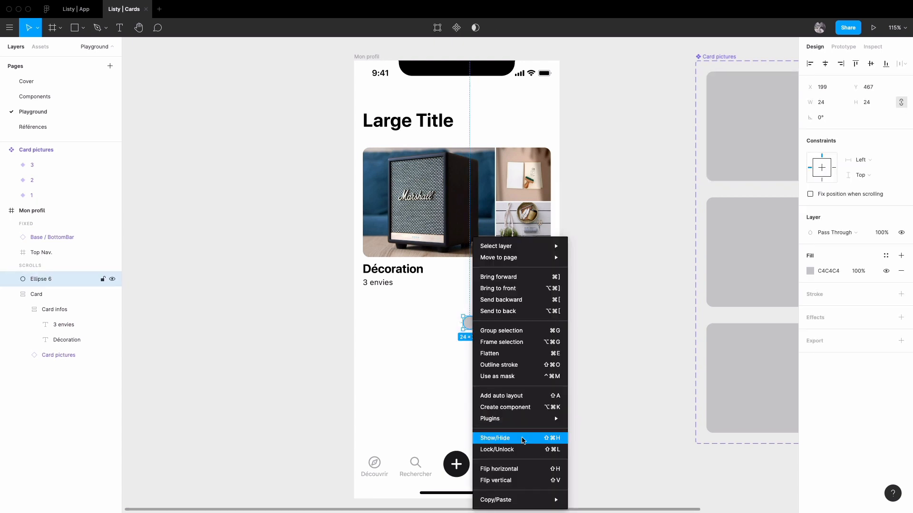
pyautogui.moveTo(542, 418)
pyautogui.click(602, 190)
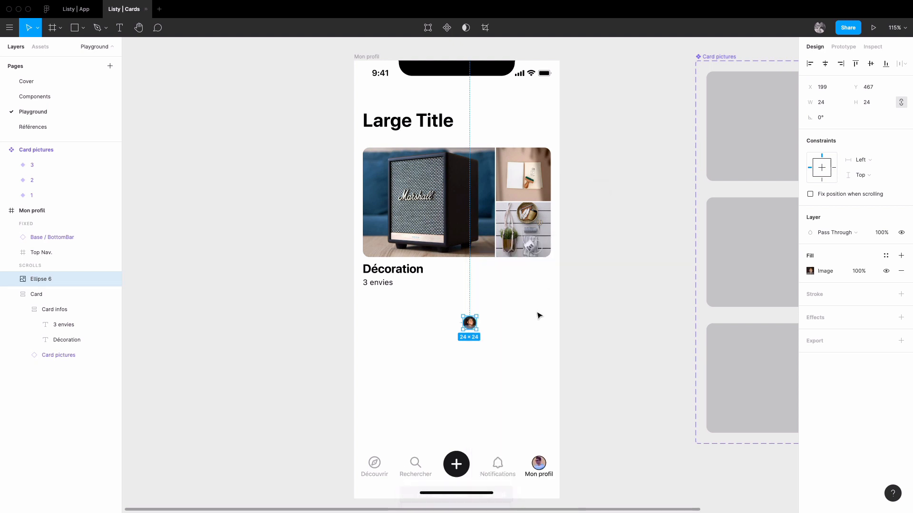
pyautogui.click(523, 333)
# Move the avatar into the Card infos auto layout and wrap Card infos in a new frame.
pyautogui.moveTo(469, 322); pyautogui.dragTo(540, 291)
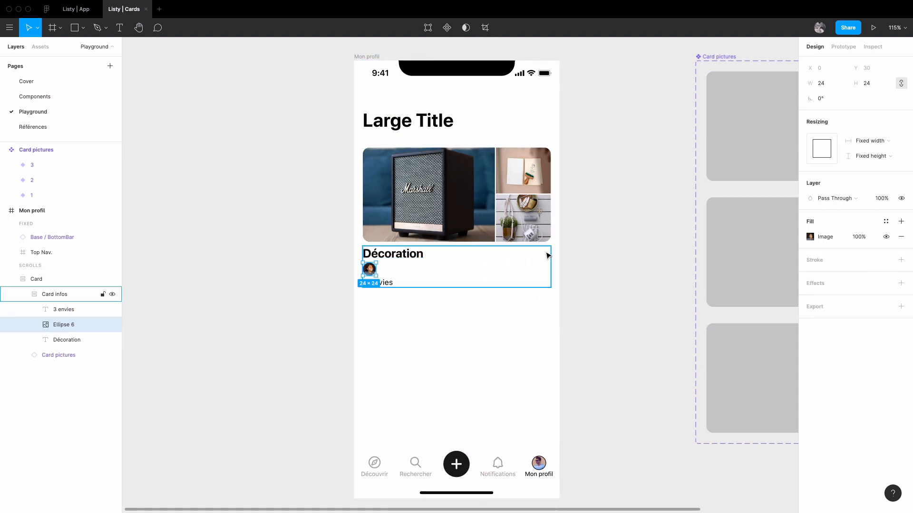
pyautogui.click(49, 295)
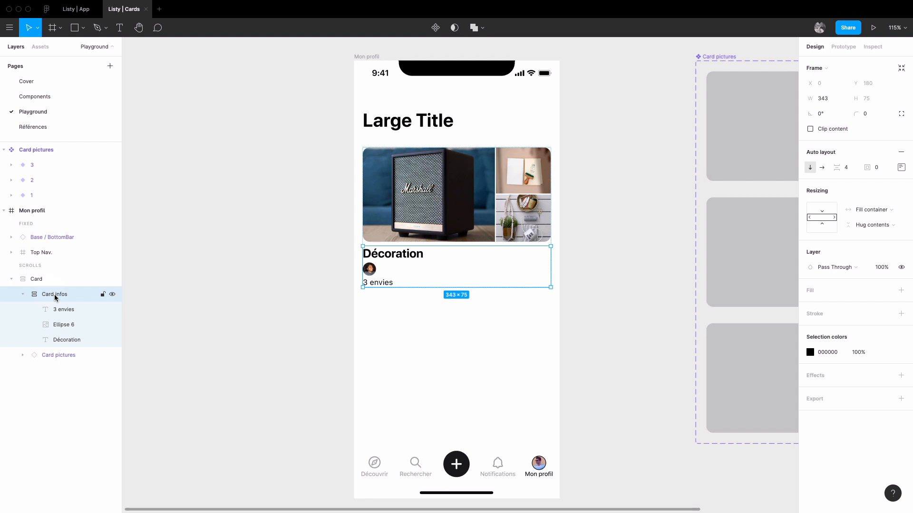
pyautogui.press('super+alt+g')
# Move the avatar out of Card infos into the wrapping frame and align it to that frame's top-right corner.
pyautogui.click(69, 340)
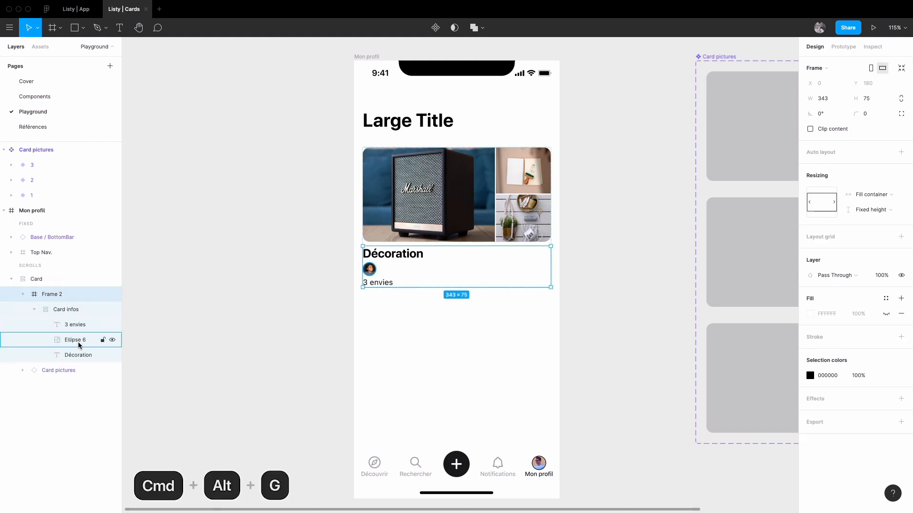
pyautogui.moveTo(69, 342); pyautogui.dragTo(61, 308)
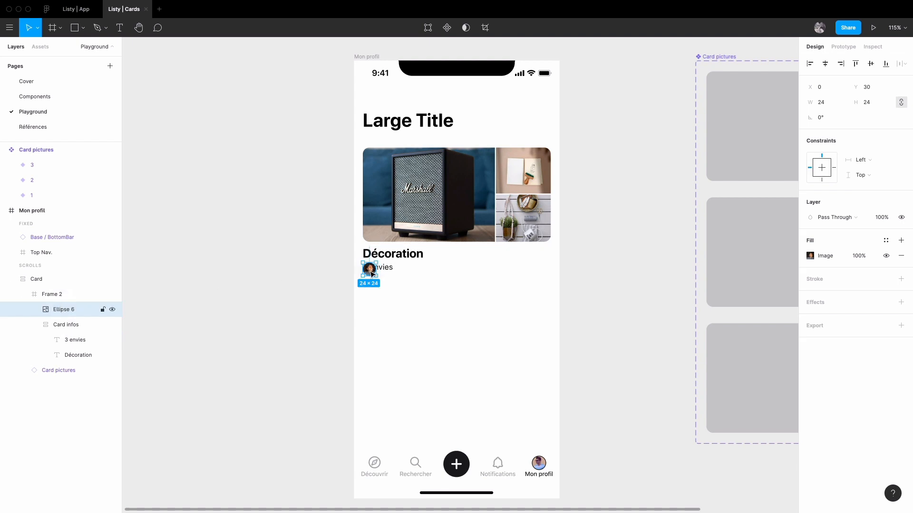
pyautogui.moveTo(375, 271); pyautogui.dragTo(547, 259)
pyautogui.click(856, 64)
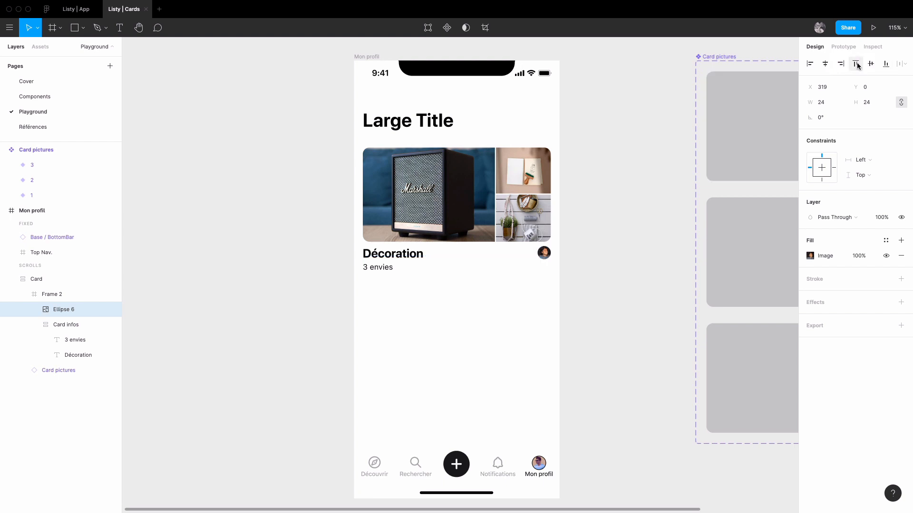
# Set the avatar's horizontal constraint to Right and test it by resizing the card.
pyautogui.click(834, 168)
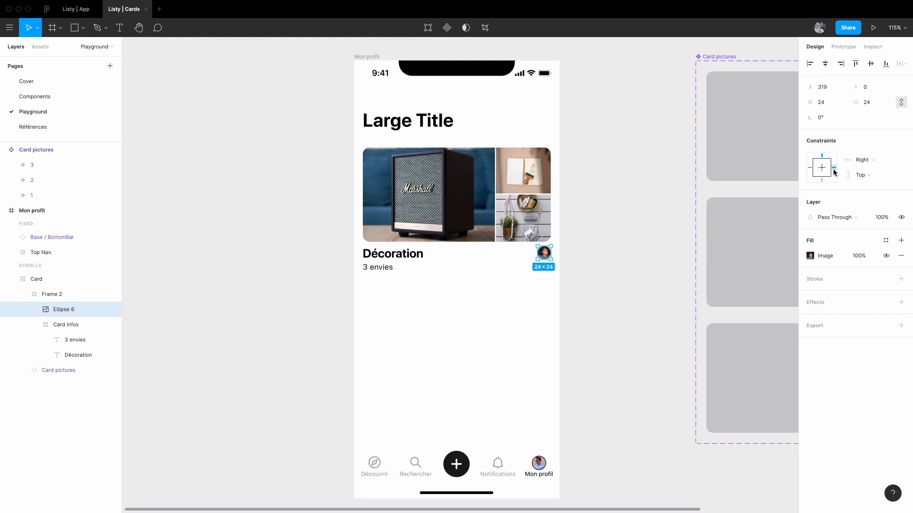
pyautogui.press('Escape')
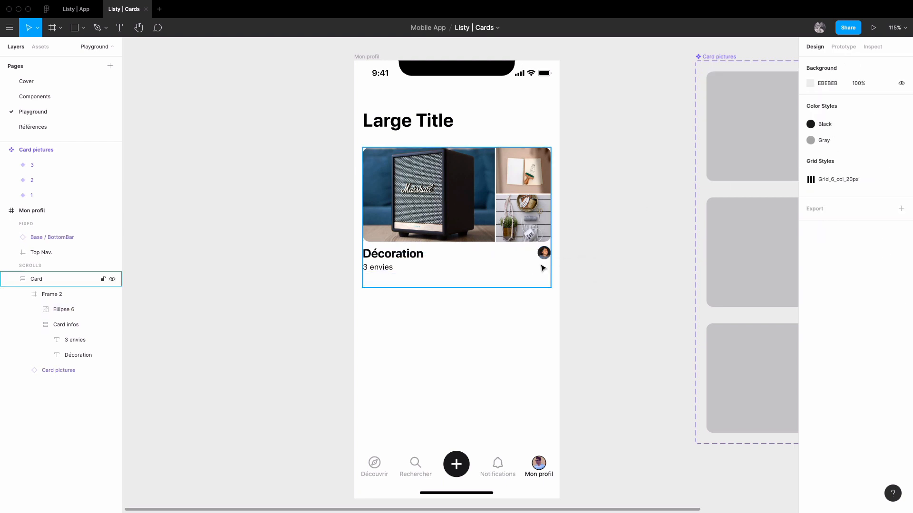
pyautogui.click(546, 256)
pyautogui.moveTo(550, 287)
pyautogui.mouseDown()
pyautogui.moveTo(502, 287)
pyautogui.moveTo(549, 288)
pyautogui.mouseUp()
# Resize the frame wrapping Card infos to fit its contents, and nudge the avatar slightly down inside it.
pyautogui.click(531, 271)
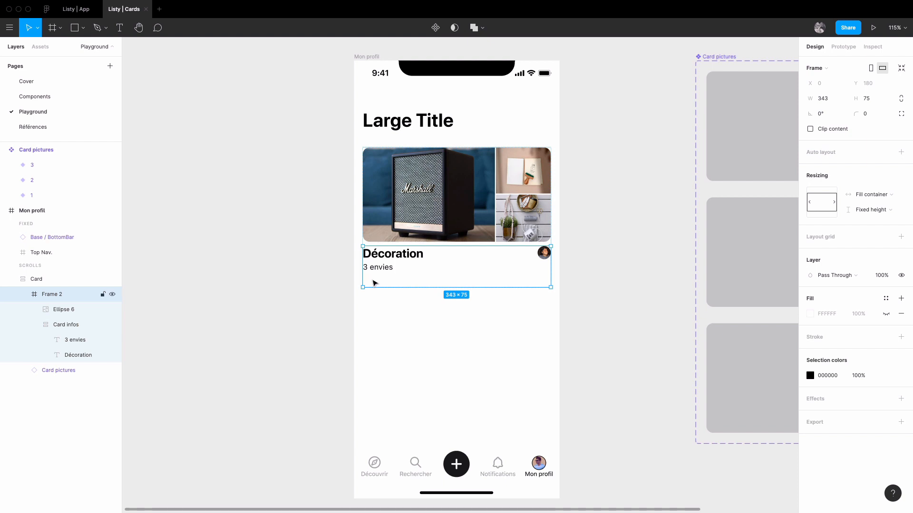
pyautogui.click(901, 69)
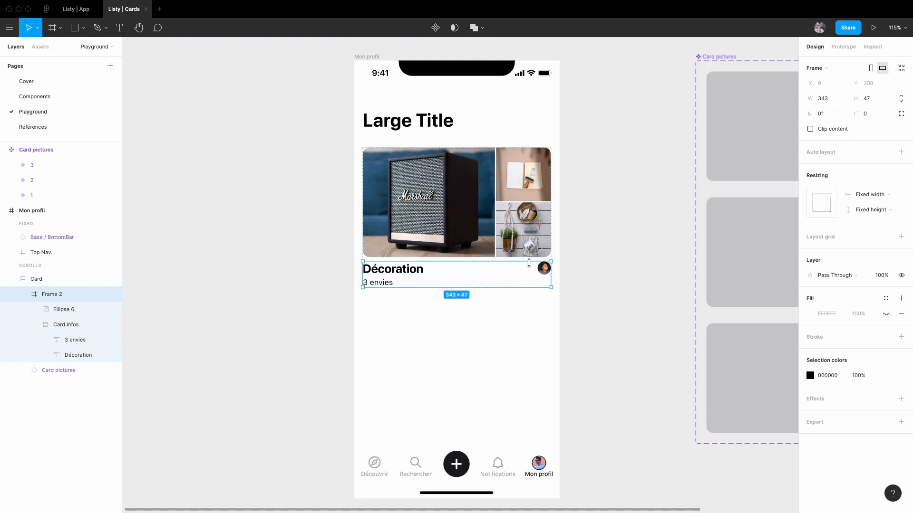
pyautogui.click(546, 271)
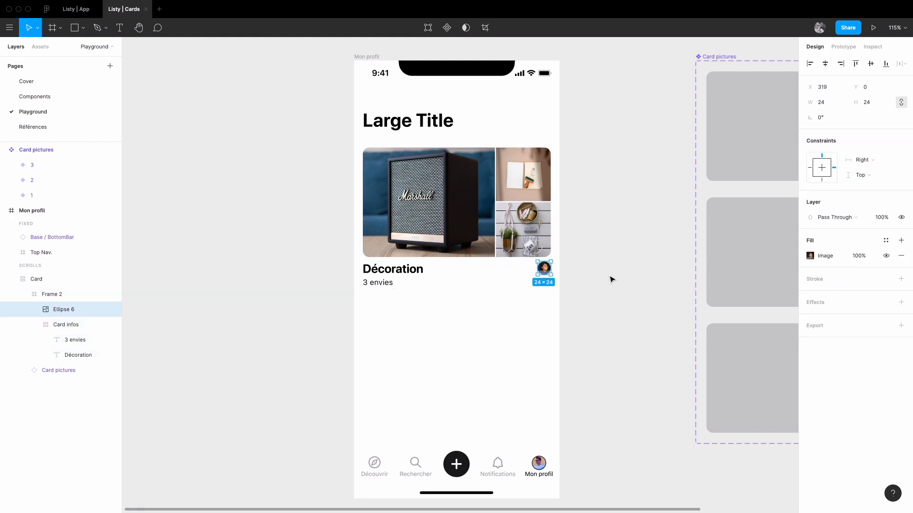
pyautogui.press('Down')
pyautogui.press('Down')
pyautogui.click(615, 279)
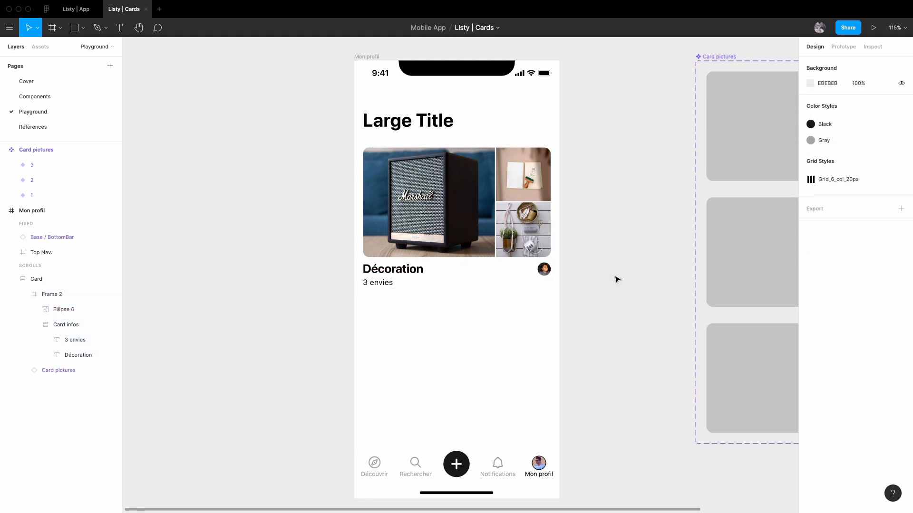
pyautogui.moveTo(607, 259); pyautogui.dragTo(636, 261)
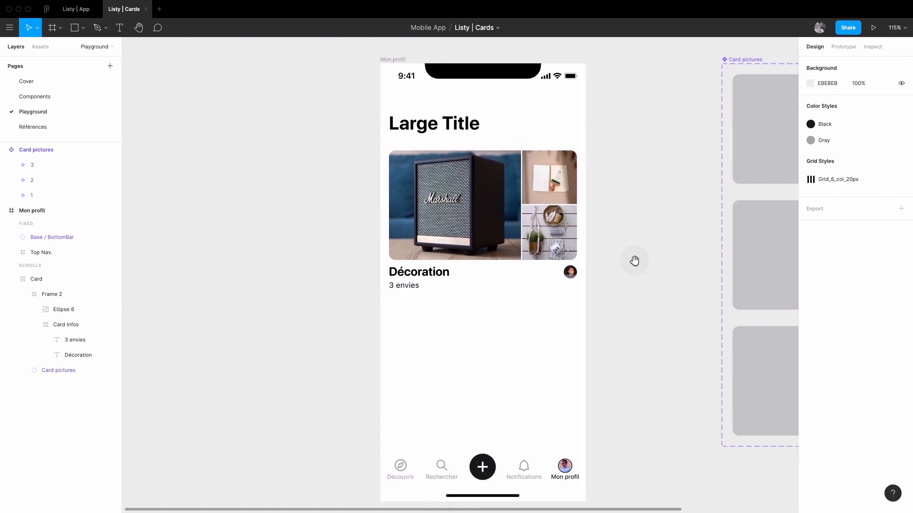
pyautogui.doubleClick(570, 275)
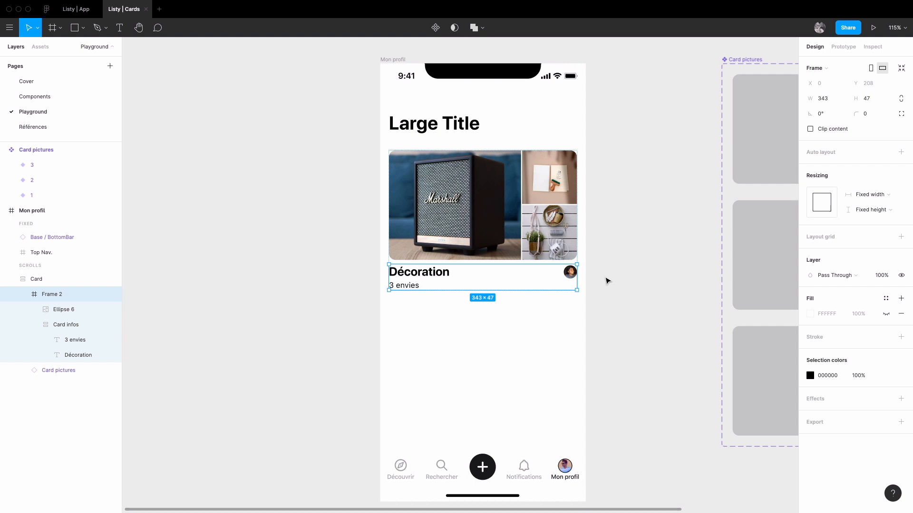
pyautogui.click(607, 281)
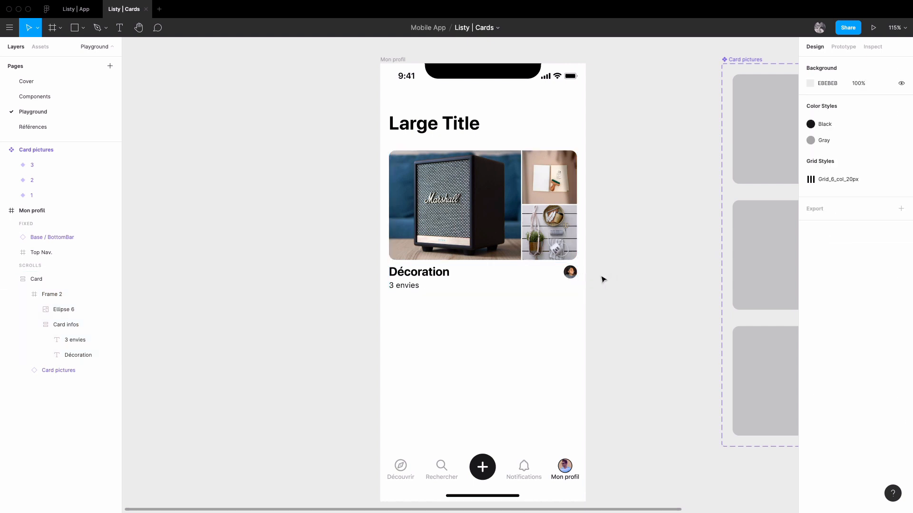
pyautogui.press('space')
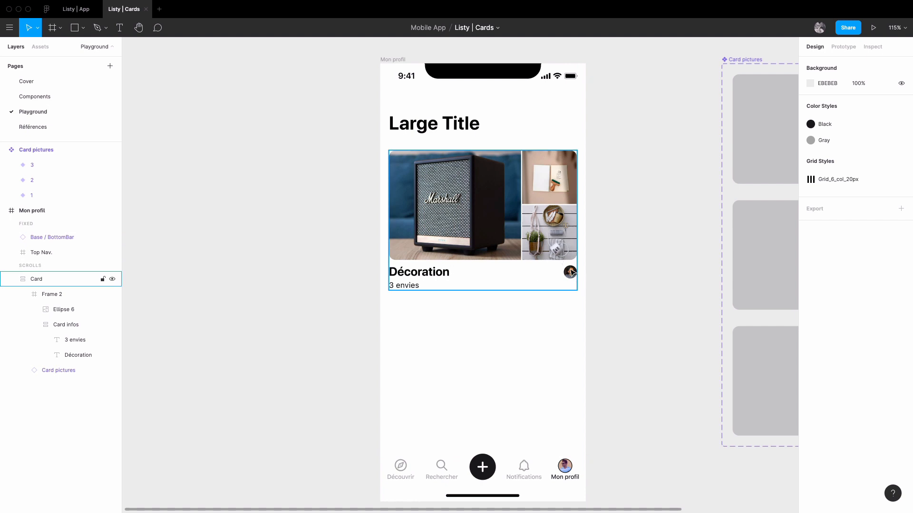
pyautogui.click(603, 291)
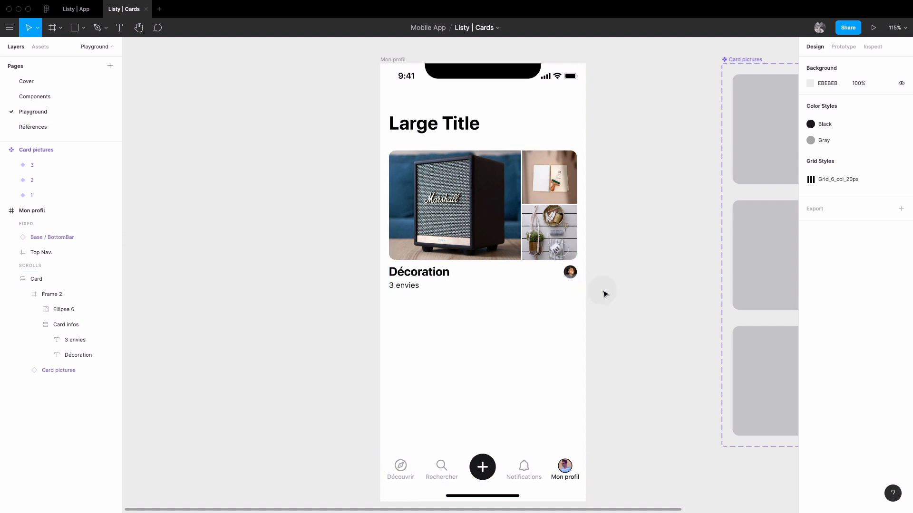
pyautogui.moveTo(603, 294); pyautogui.dragTo(603, 287)
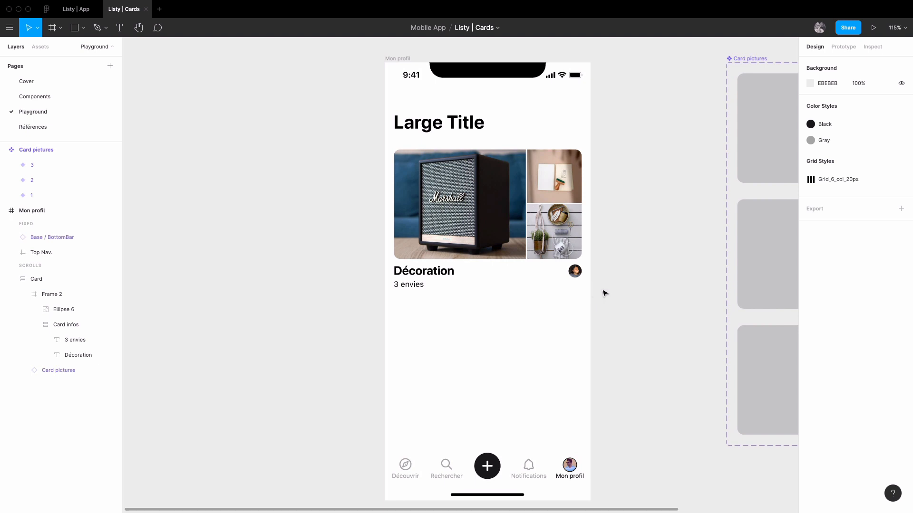
pyautogui.click(517, 264)
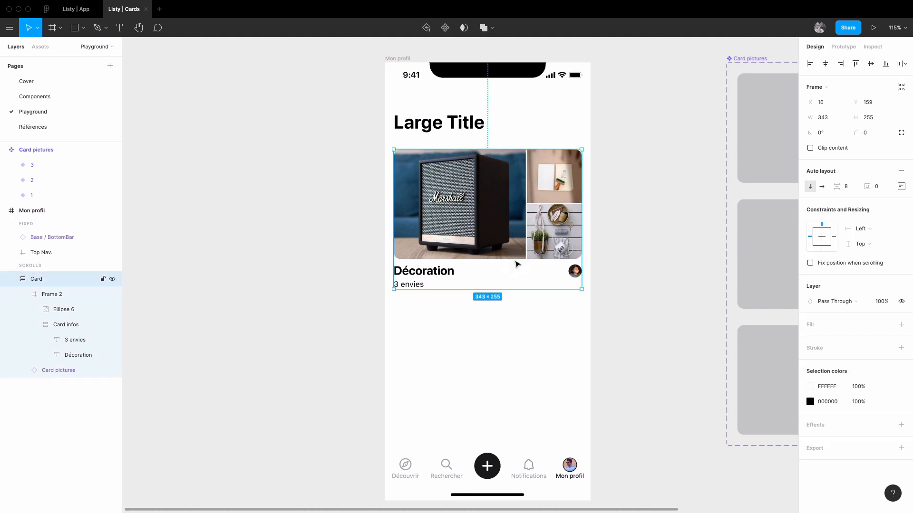
# Rename the frame wrapping Card infos as "Card footer" and the avatar layer as "Profile picture".
pyautogui.click(71, 295)
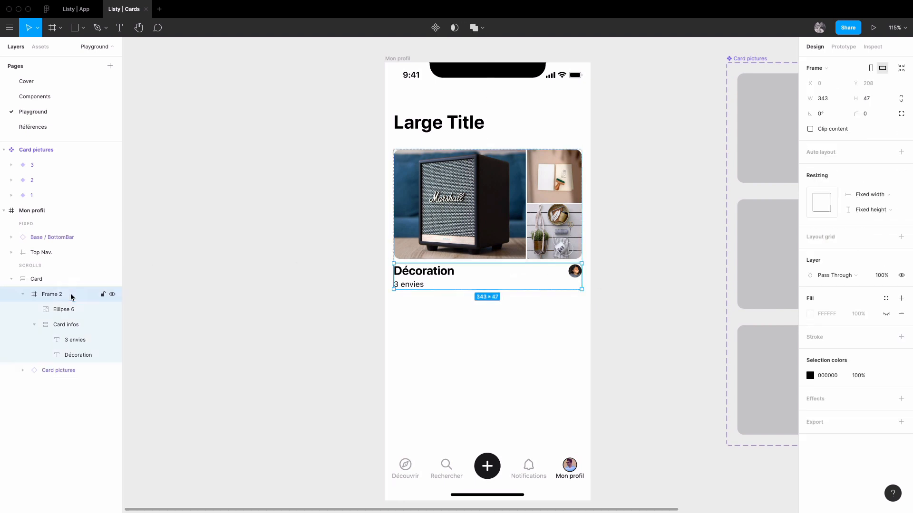
pyautogui.doubleClick(68, 295)
pyautogui.write('C')
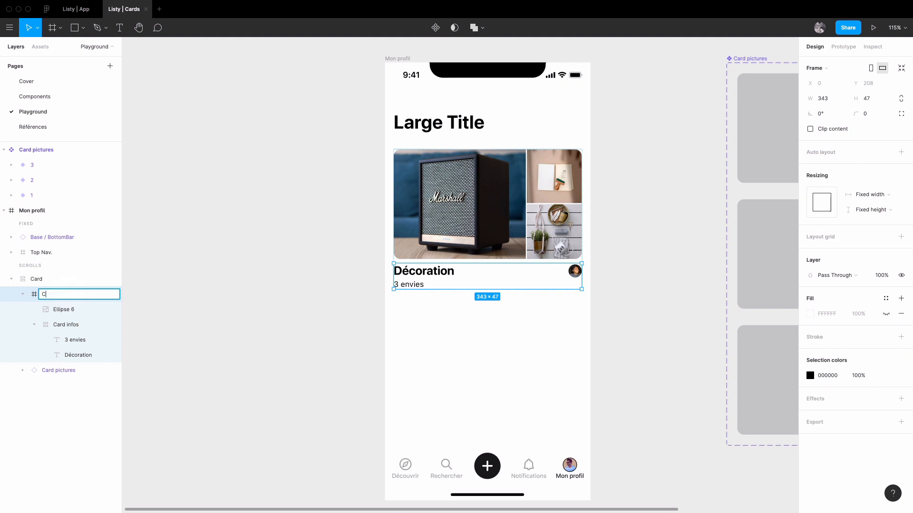
pyautogui.write('ard footer')
pyautogui.press('Return')
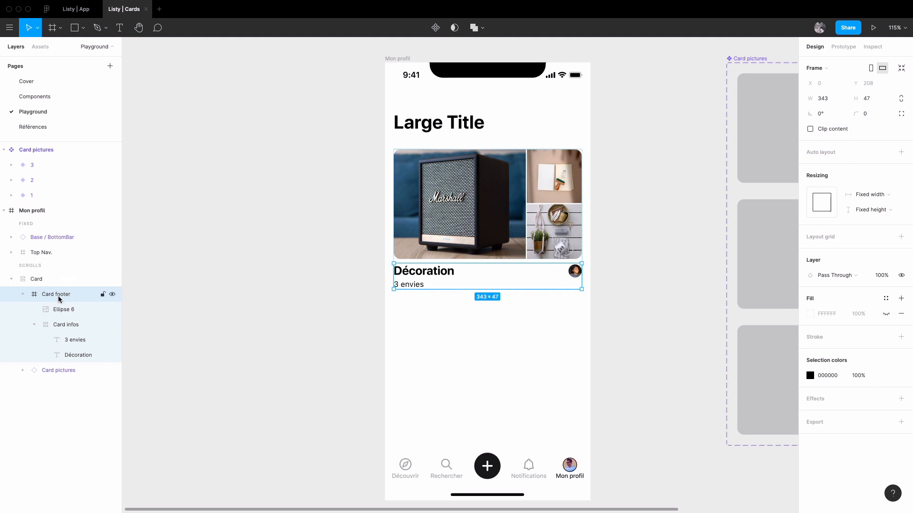
pyautogui.doubleClick(61, 310)
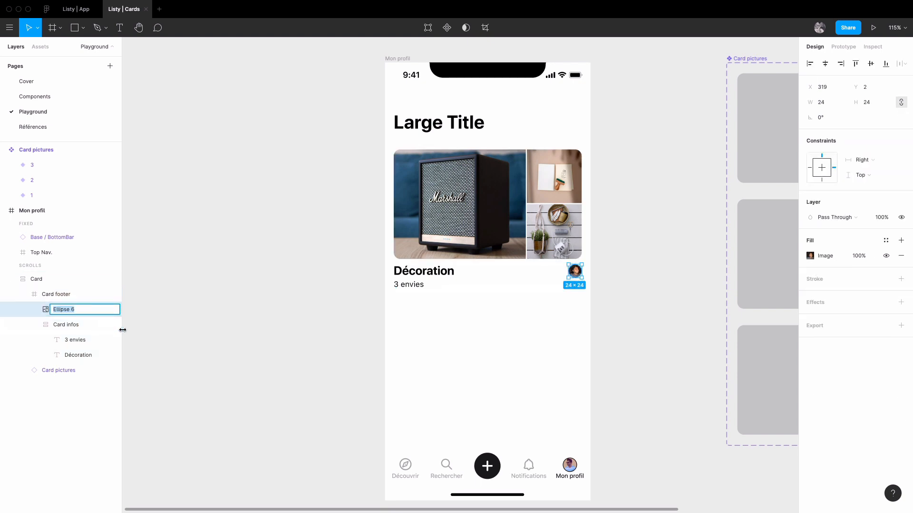
pyautogui.write('Profile picture')
pyautogui.click(639, 249)
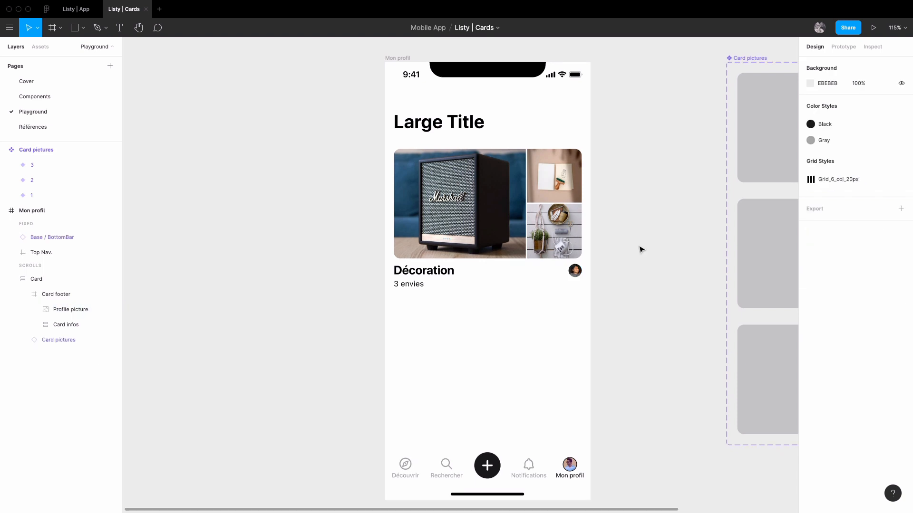
# Duplicate the card twice below the original and extend the Mon profil frame to a height of 1068.
pyautogui.click(508, 212)
pyautogui.moveTo(508, 212); pyautogui.dragTo(507, 362)
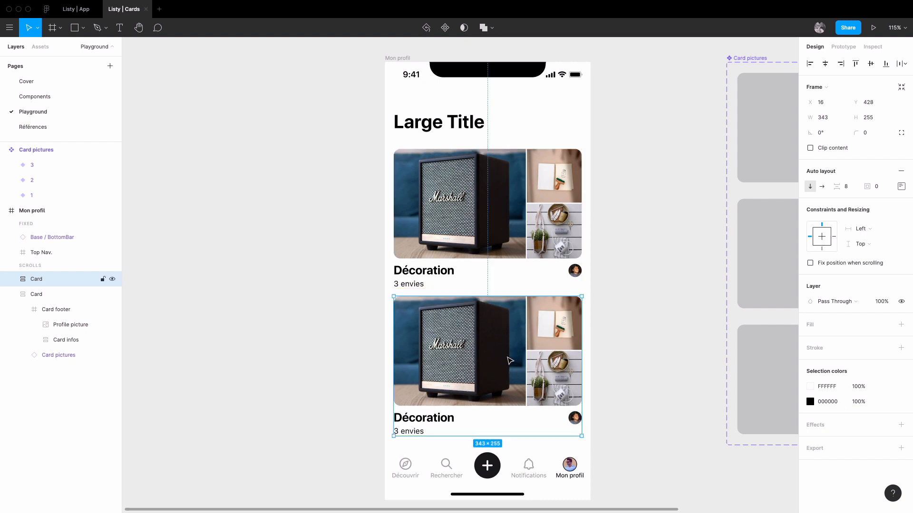
pyautogui.scroll(-5, 539, 249)
pyautogui.press('super+d')
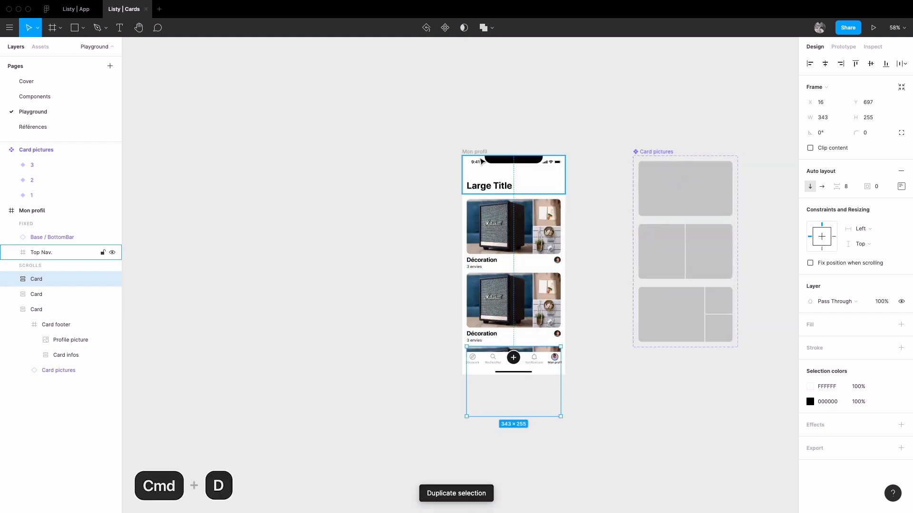
pyautogui.click(478, 152)
pyautogui.moveTo(518, 375); pyautogui.dragTo(517, 448)
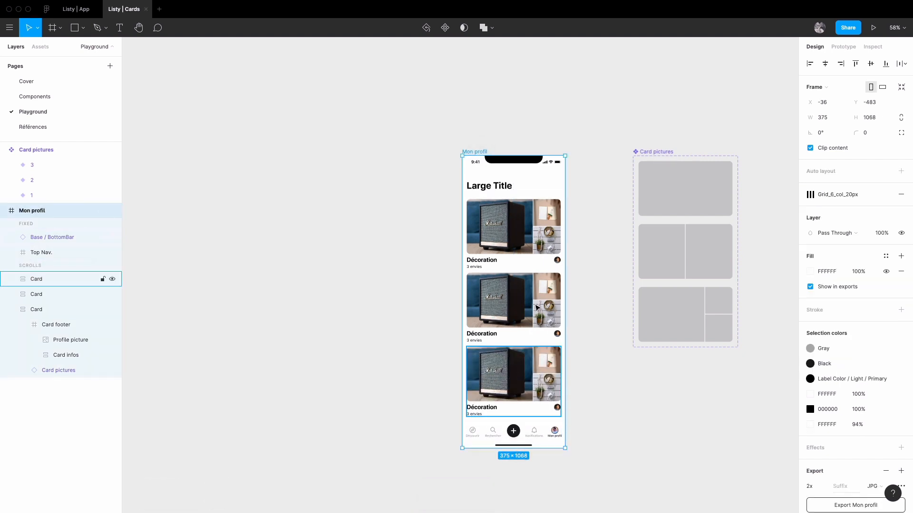
# Switch the second card's Card pictures instance to the 2-picture variant.
pyautogui.scroll(5, 556, 248)
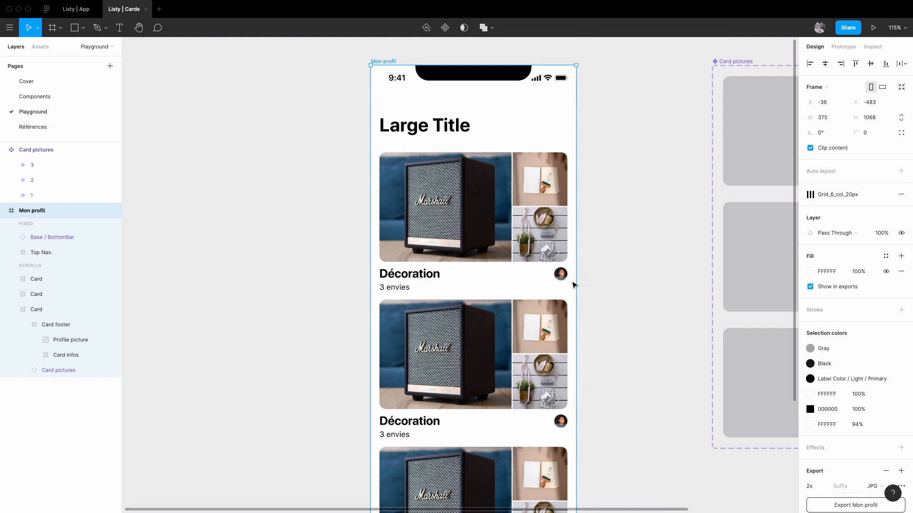
pyautogui.doubleClick(527, 333)
pyautogui.click(861, 169)
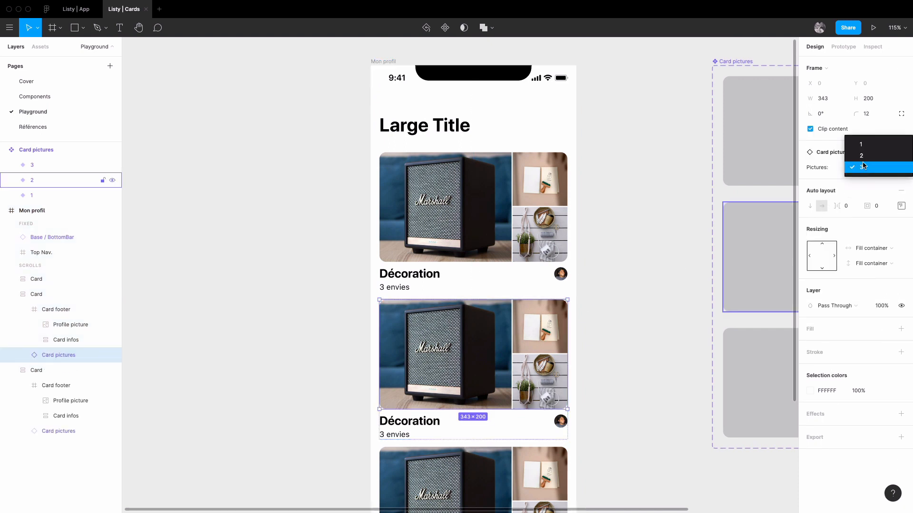
pyautogui.click(862, 155)
pyautogui.click(656, 255)
# Switch the third card's Card pictures instance to the 1-picture variant.
pyautogui.scroll(-2, 641, 205)
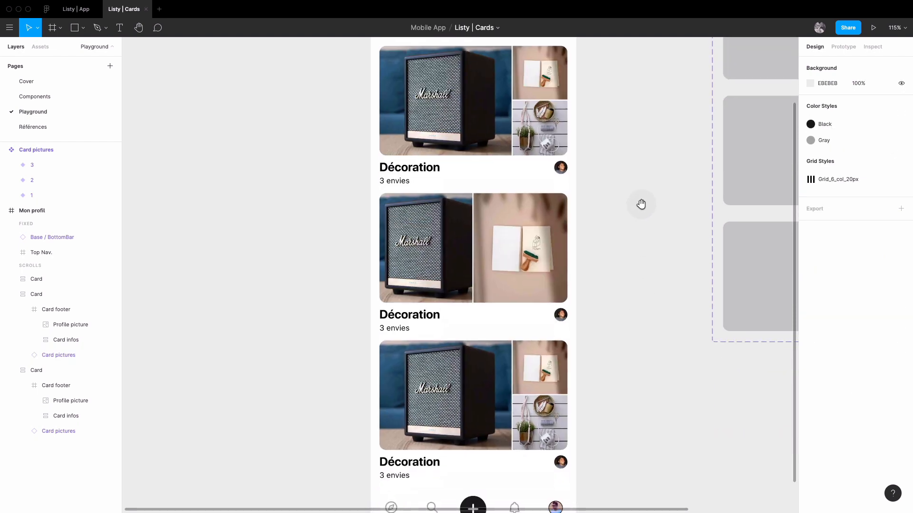
pyautogui.doubleClick(509, 376)
pyautogui.click(857, 169)
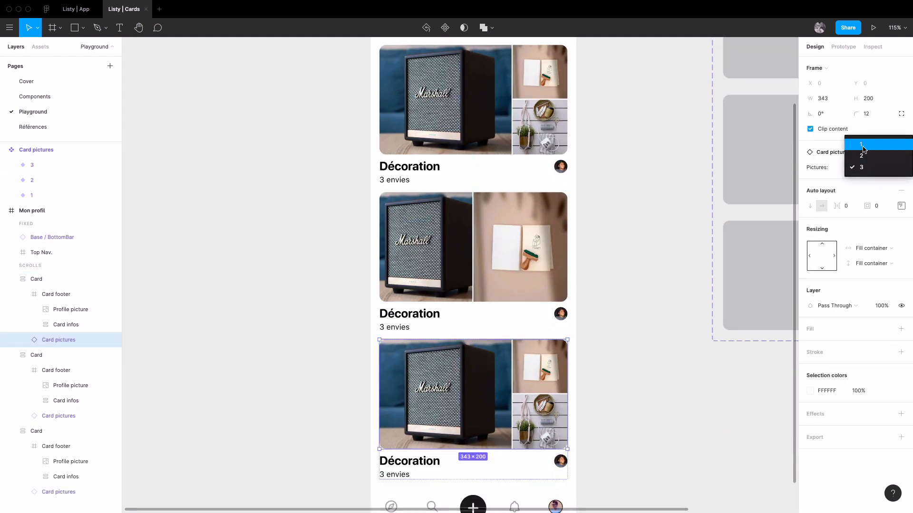
pyautogui.click(861, 144)
pyautogui.click(651, 186)
# Place Vase.jpg in the left picture slot and Lampe.jpg in the right picture slot of the second card.
pyautogui.moveTo(651, 186); pyautogui.dragTo(649, 295)
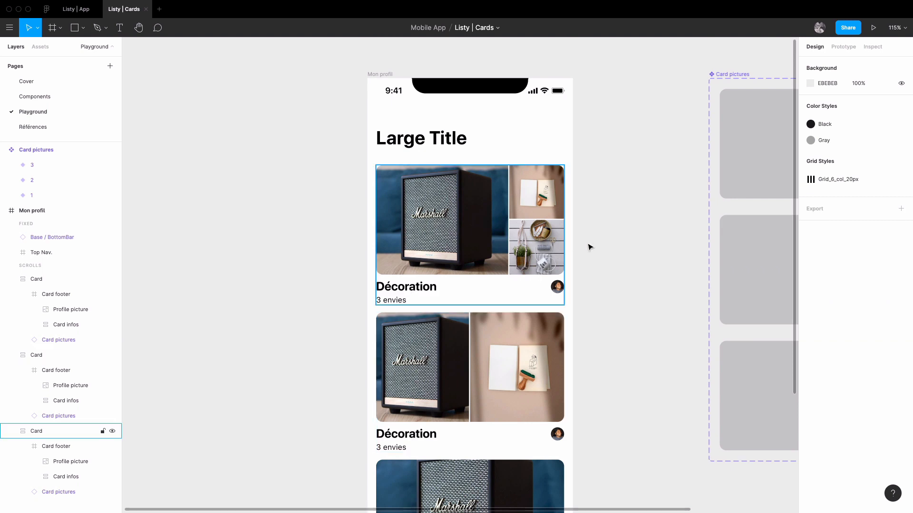
pyautogui.moveTo(619, 281); pyautogui.dragTo(631, 208)
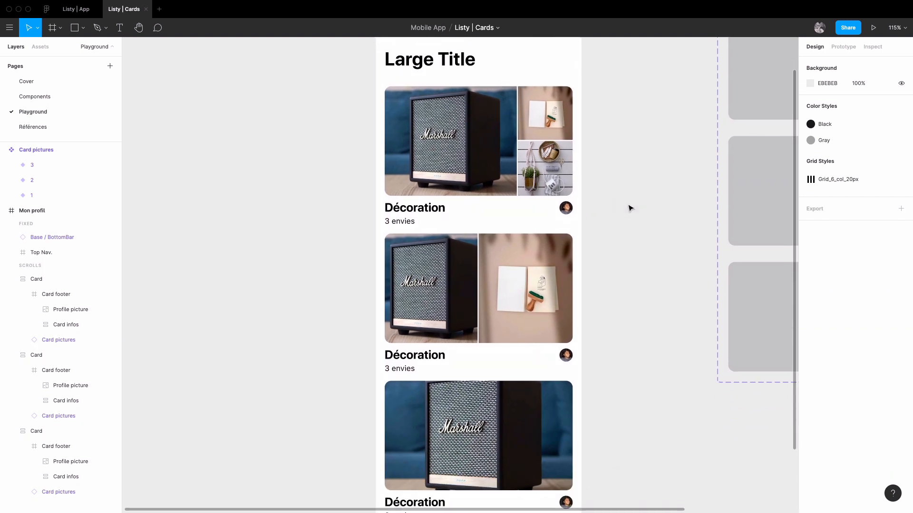
pyautogui.press('super+shift+k')
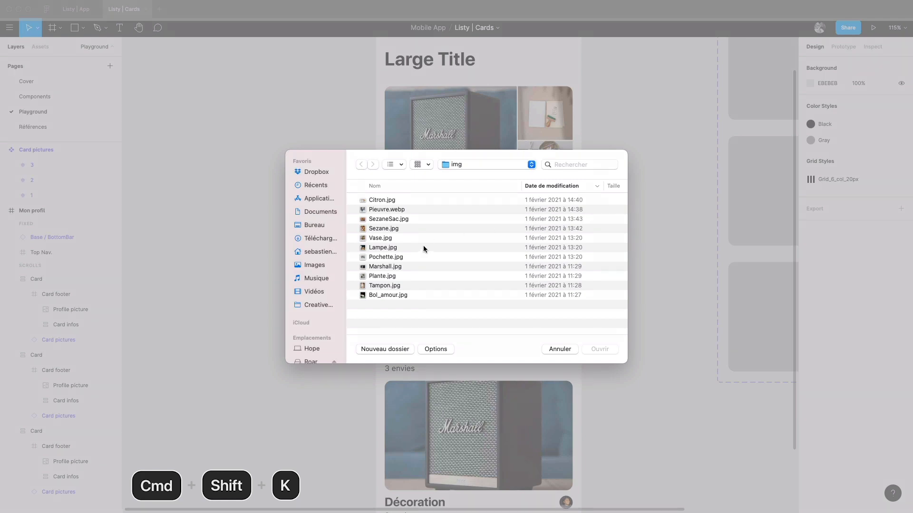
pyautogui.click(387, 238)
pyautogui.keyDown('shift'); pyautogui.click(389, 247); pyautogui.keyUp('shift')
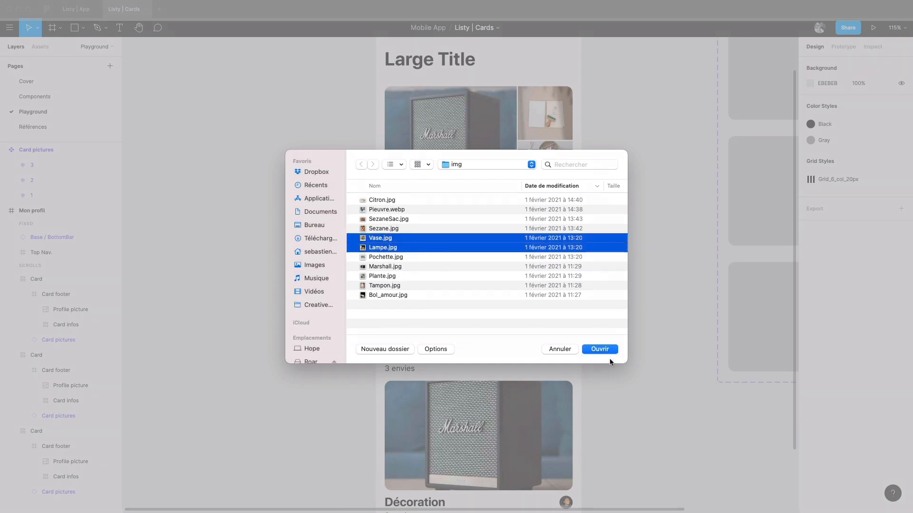
pyautogui.click(605, 351)
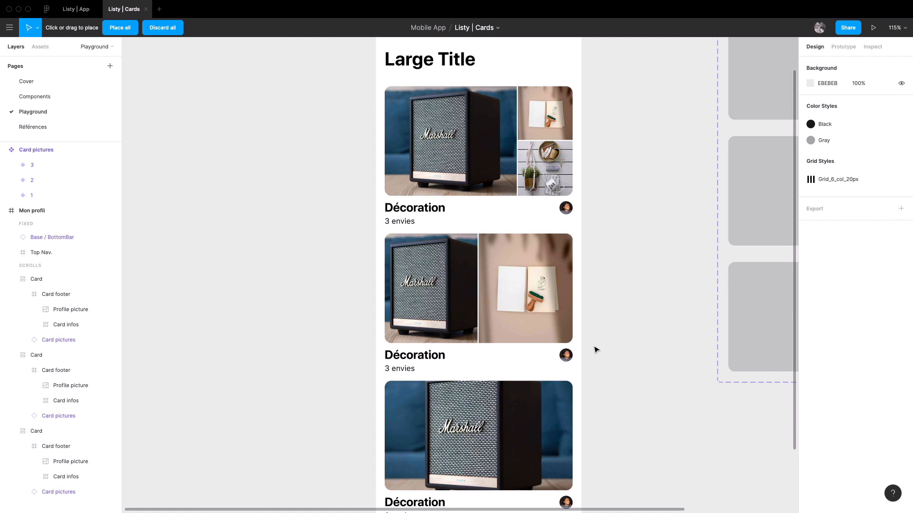
pyautogui.click(551, 321)
pyautogui.click(445, 306)
pyautogui.click(587, 312)
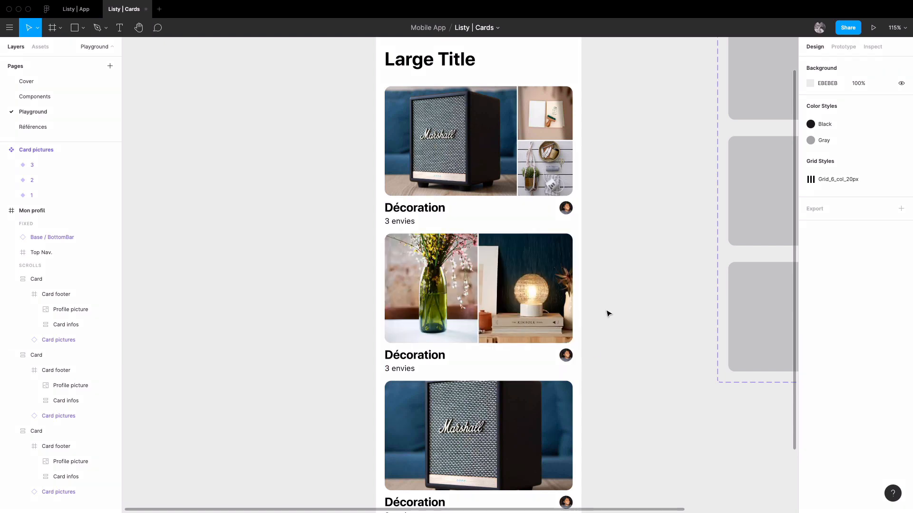
# Place Citron.jpg in the third card's single picture slot.
pyautogui.scroll(-4, 612, 320)
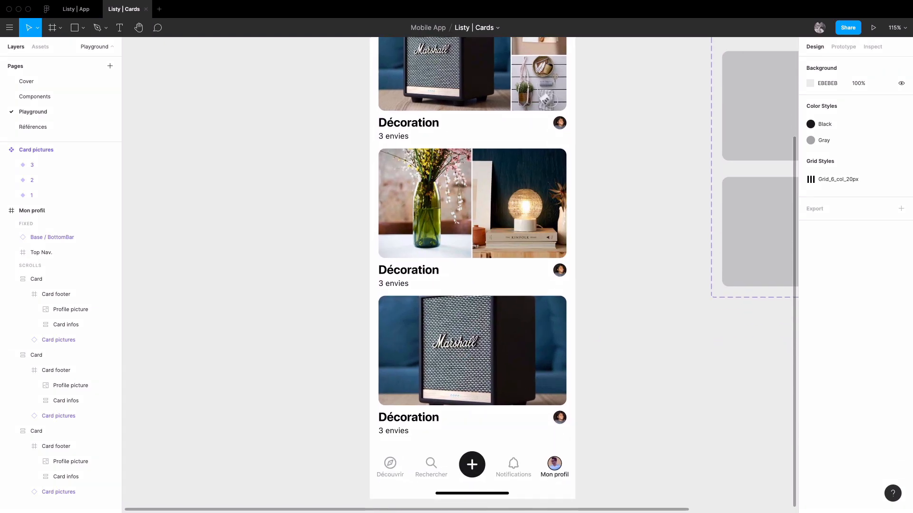
pyautogui.press('super+shift+k')
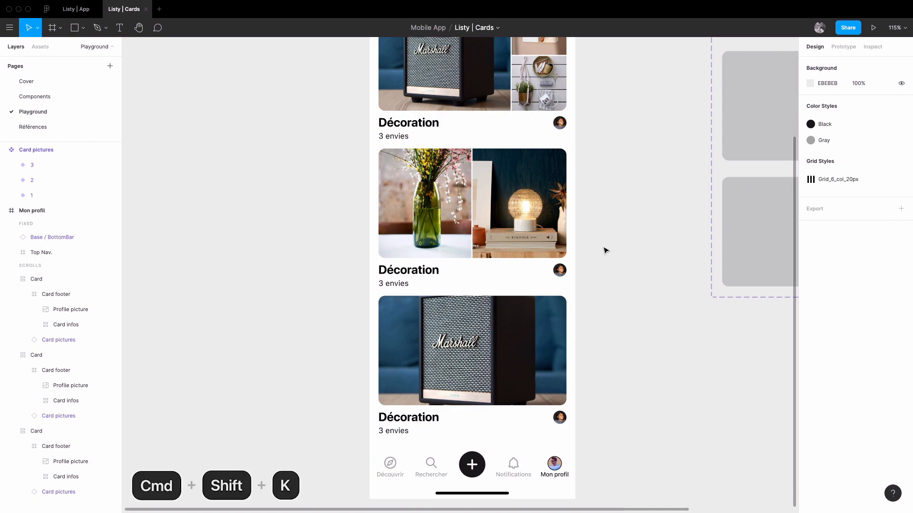
pyautogui.doubleClick(391, 203)
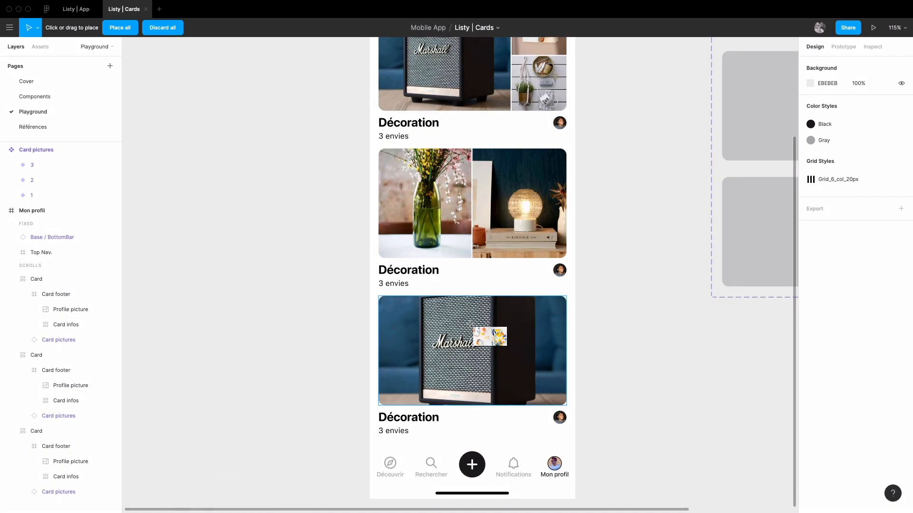
pyautogui.click(471, 351)
pyautogui.click(622, 300)
# Change the first card's title to "Déménagement 2021" and its count text to "13 envies".
pyautogui.scroll(5, 596, 215)
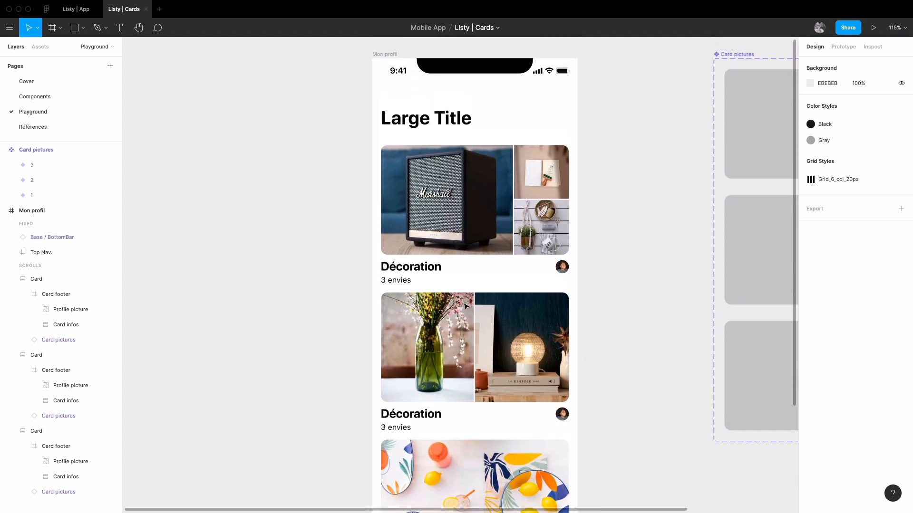
pyautogui.doubleClick(417, 268)
pyautogui.write('D')
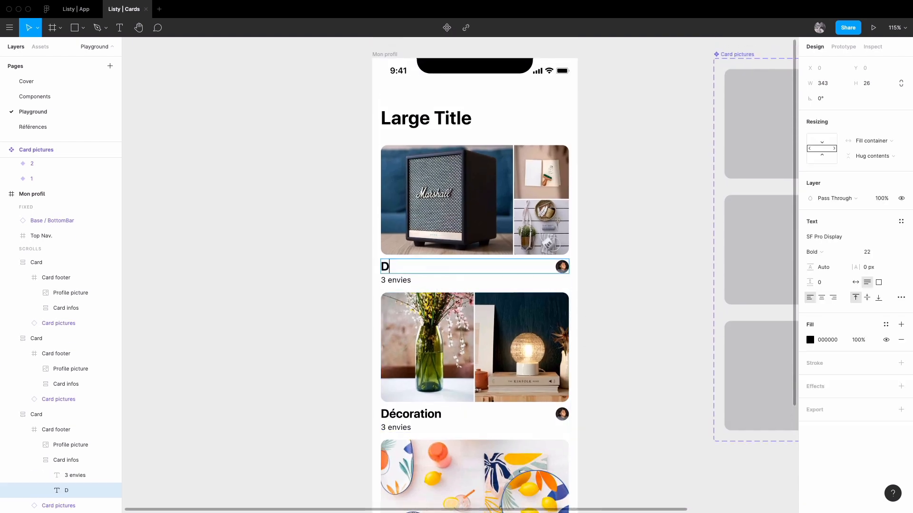
pyautogui.write('éménagement 2021')
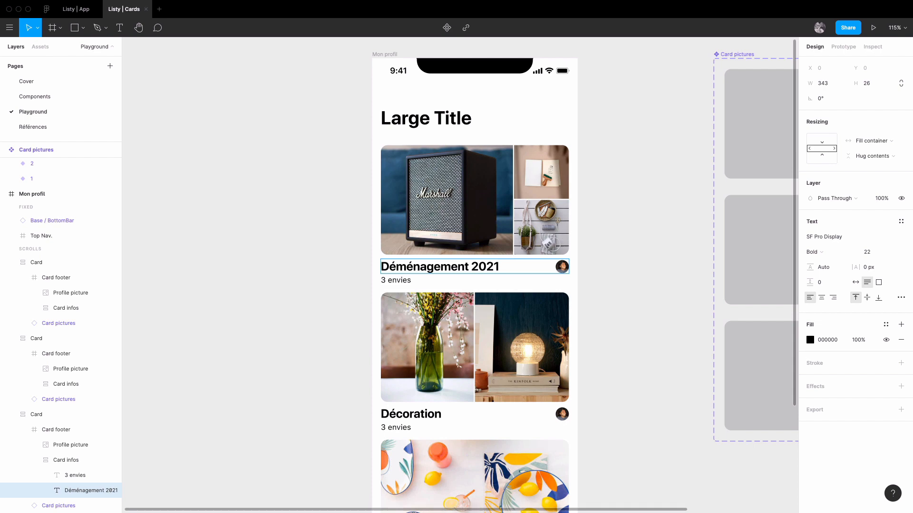
pyautogui.click(389, 283)
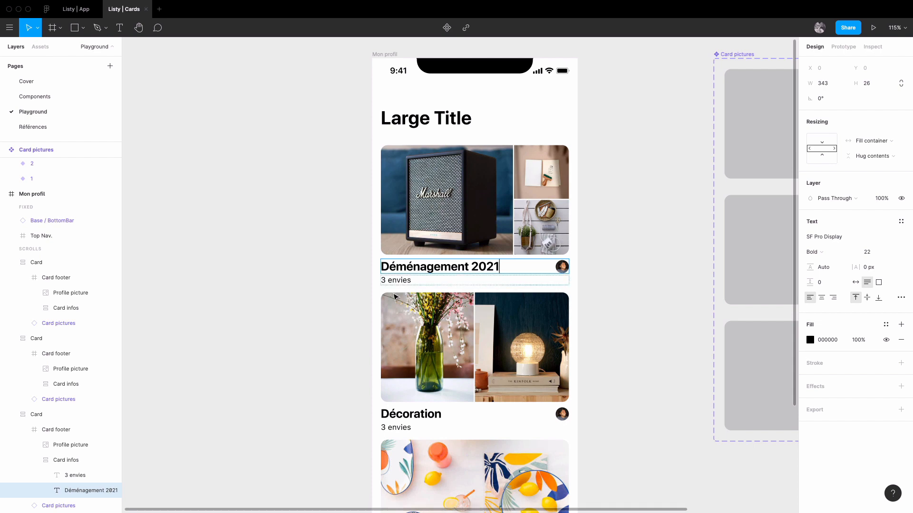
pyautogui.doubleClick(389, 282)
pyautogui.press('Escape')
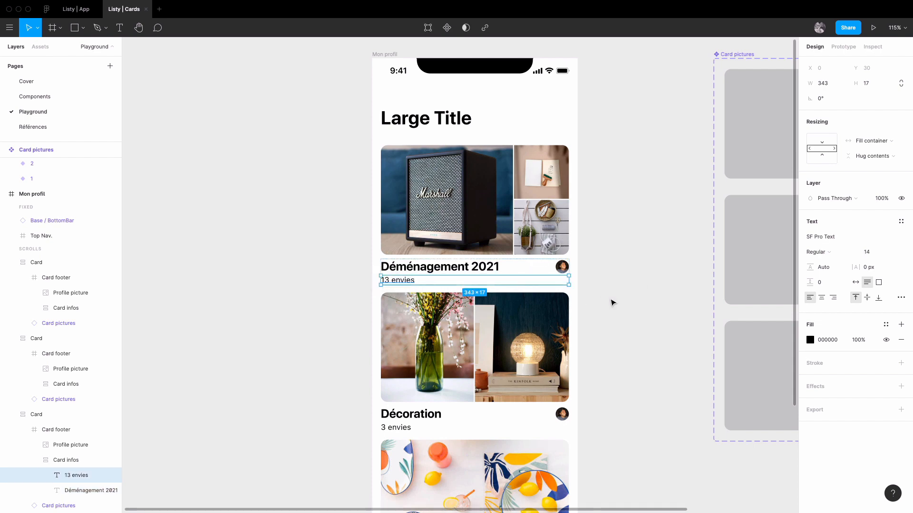
# Change the second card's title to "Inspi décoration" and its count text to "2 envies".
pyautogui.moveTo(611, 343); pyautogui.dragTo(615, 235)
pyautogui.keyDown('super'); pyautogui.click(408, 308); pyautogui.keyUp('super')
pyautogui.doubleClick(409, 306)
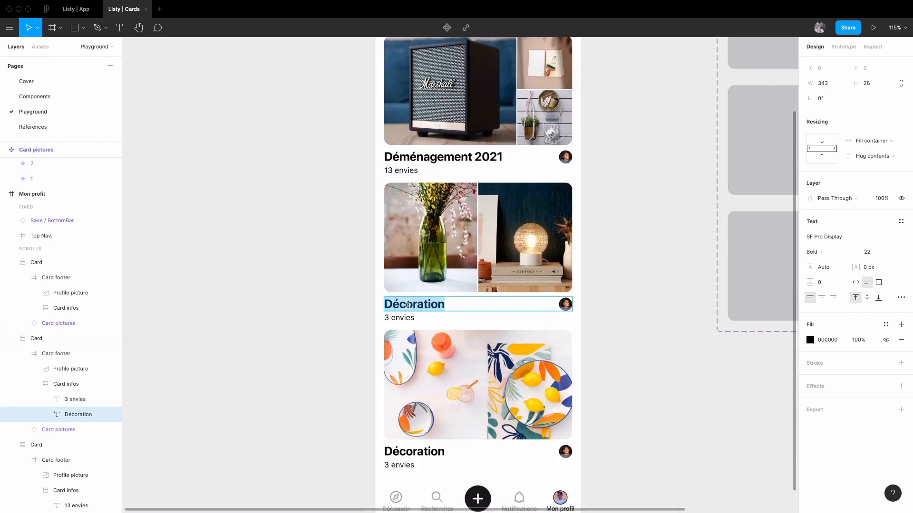
pyautogui.write('Inspi d')
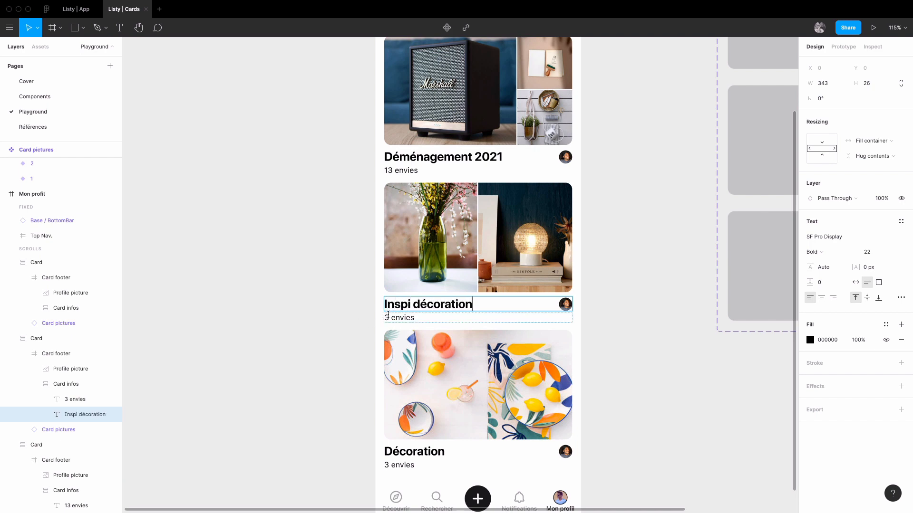
pyautogui.doubleClick(387, 317)
pyautogui.write('2')
pyautogui.press('Escape')
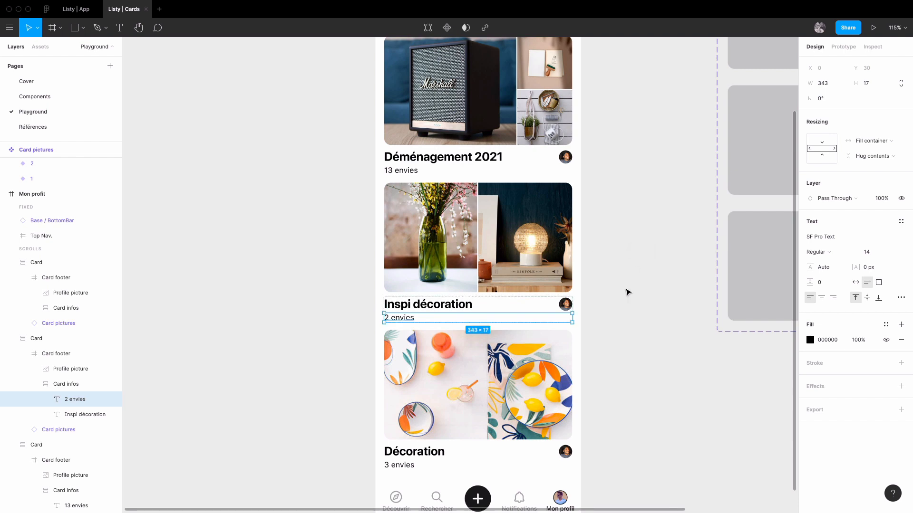
# Change the third card's title to "Pour cet été ☀️".
pyautogui.scroll(-4, 623, 252)
pyautogui.click(403, 366)
pyautogui.doubleClick(404, 364)
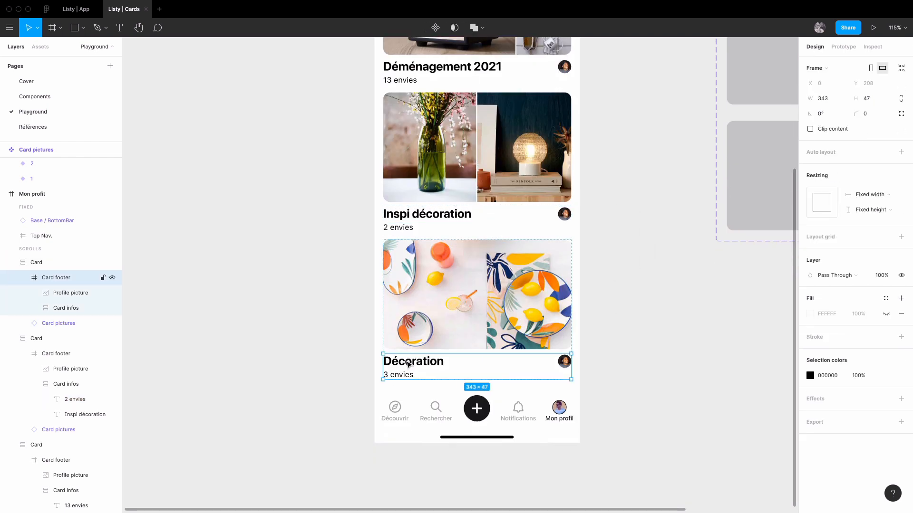
pyautogui.doubleClick(406, 362)
pyautogui.doubleClick(407, 361)
pyautogui.write('Pour cet été ☀️')
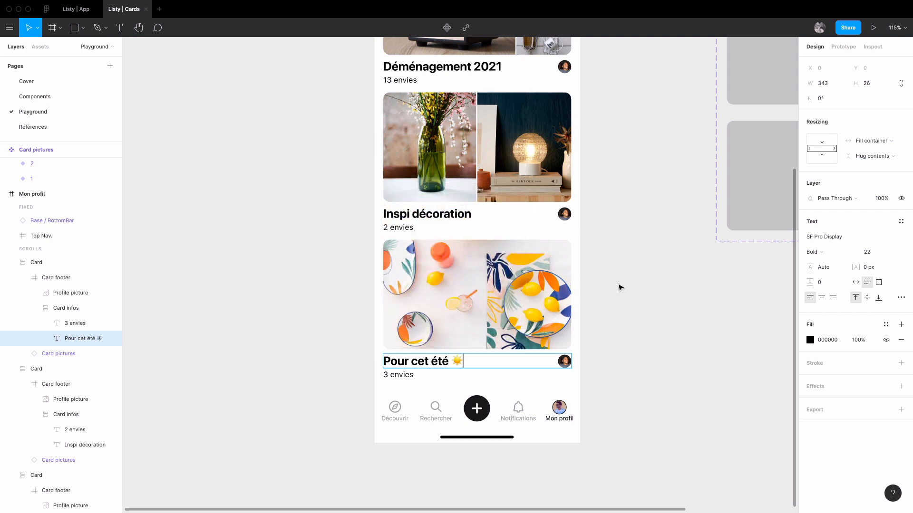
pyautogui.press('Escape')
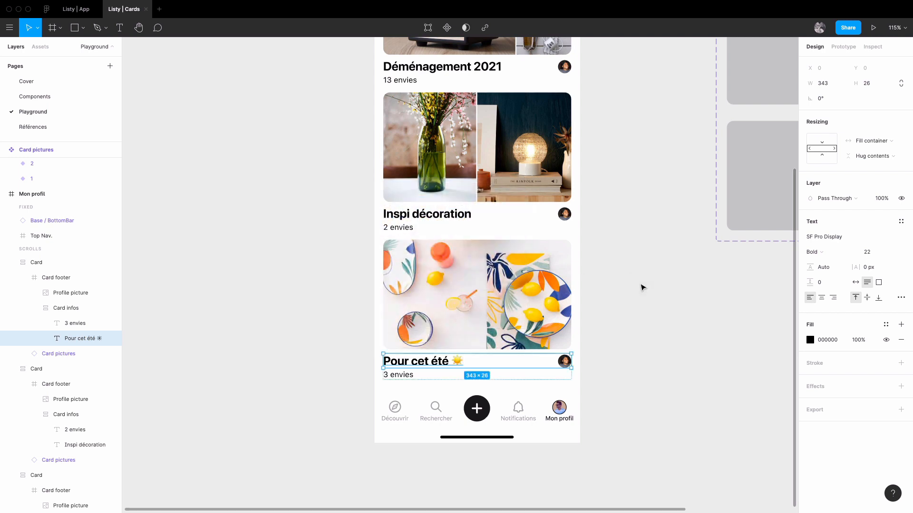
# Change the third card's count text to "1 envies" and clear the selection.
pyautogui.click(649, 287)
pyautogui.doubleClick(386, 376)
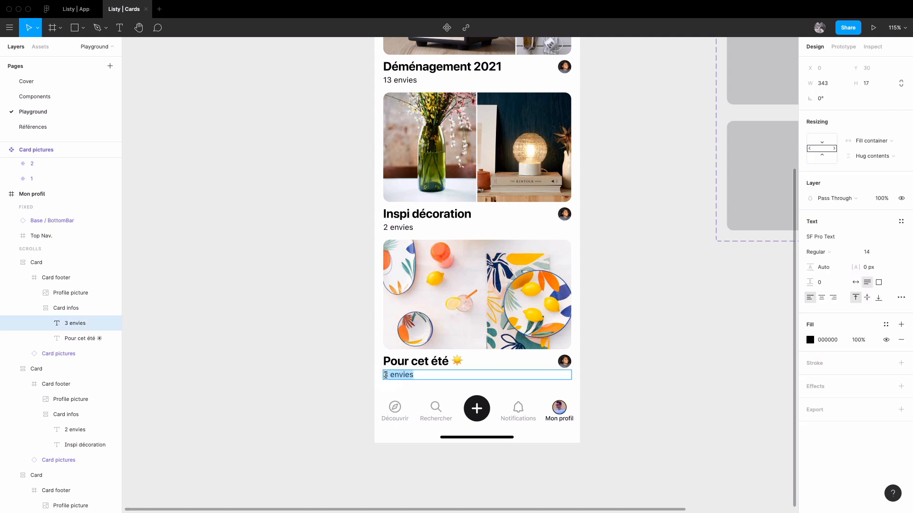
pyautogui.press('Escape')
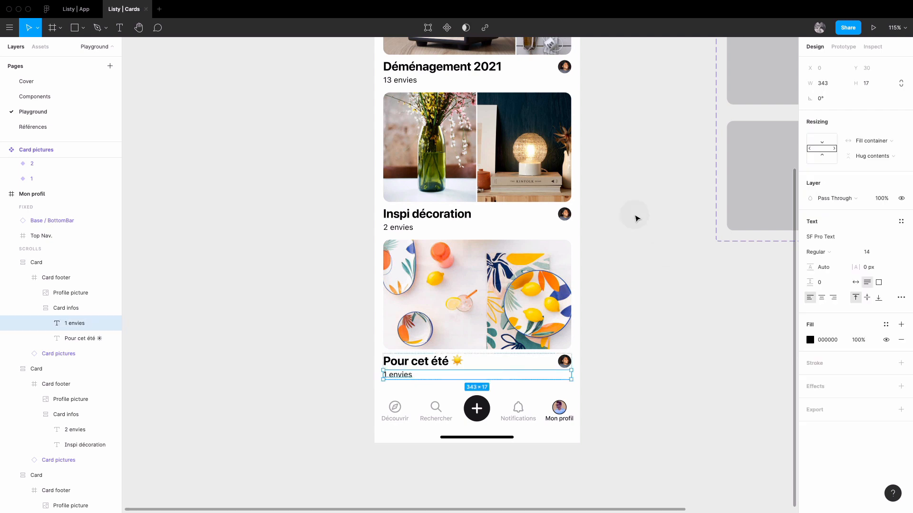
pyautogui.click(634, 215)
pyautogui.moveTo(634, 205); pyautogui.dragTo(627, 321)
pyautogui.moveTo(622, 184); pyautogui.dragTo(616, 283)
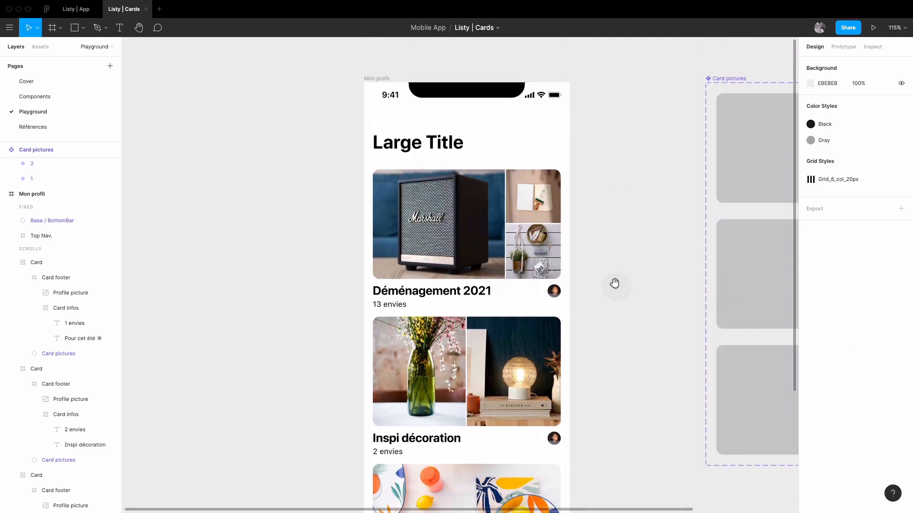
# Change the Mon profil screen's large title to "Mes listes" and clear the selection.
pyautogui.doubleClick(451, 146)
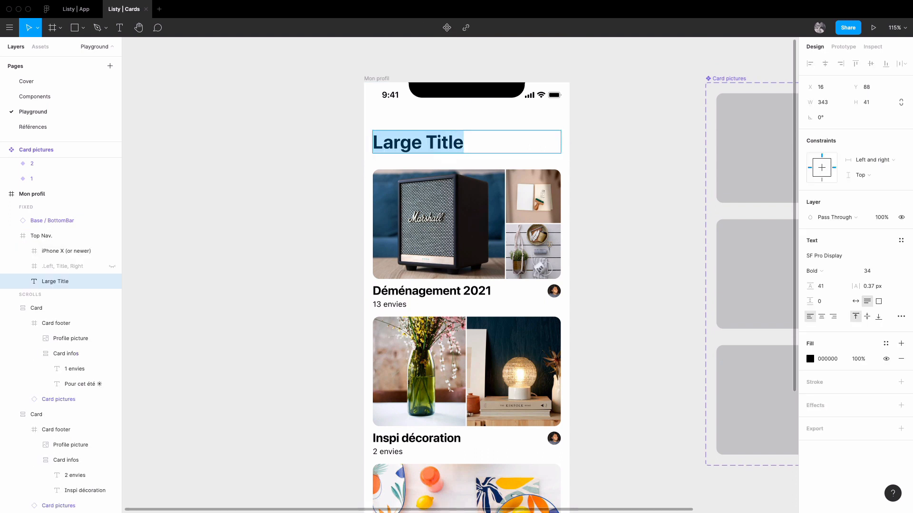
pyautogui.write('Mes listes')
pyautogui.click(630, 206)
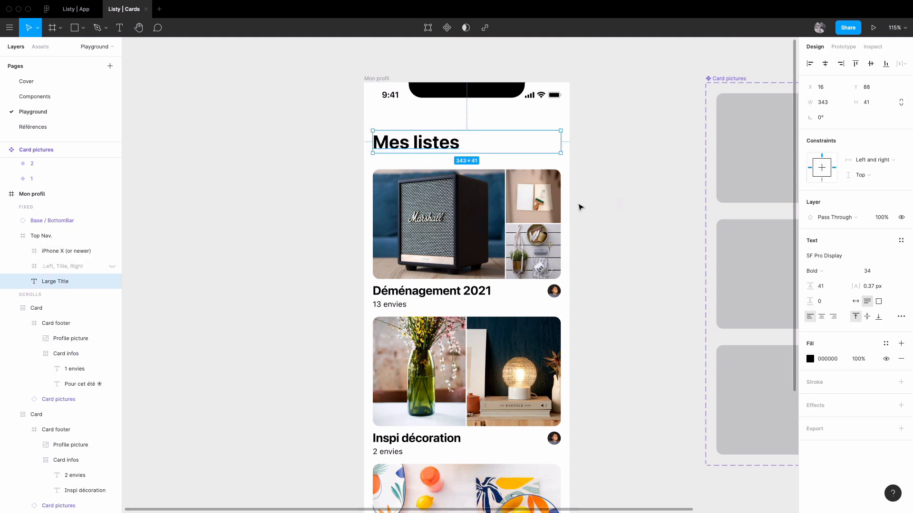
pyautogui.click(606, 214)
pyautogui.moveTo(606, 253); pyautogui.dragTo(606, 249)
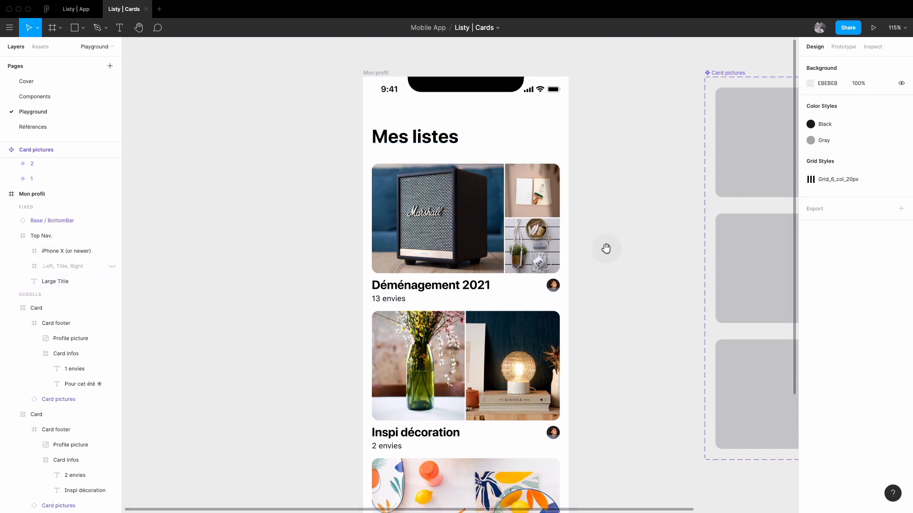
# Preview the Mon profil frame as a prototype, scroll through its cards, and close the preview.
pyautogui.click(376, 73)
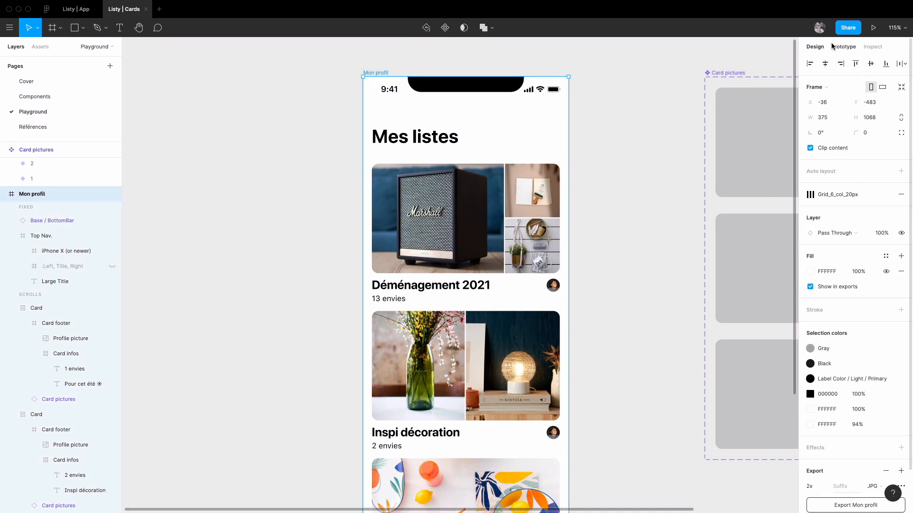
pyautogui.click(874, 27)
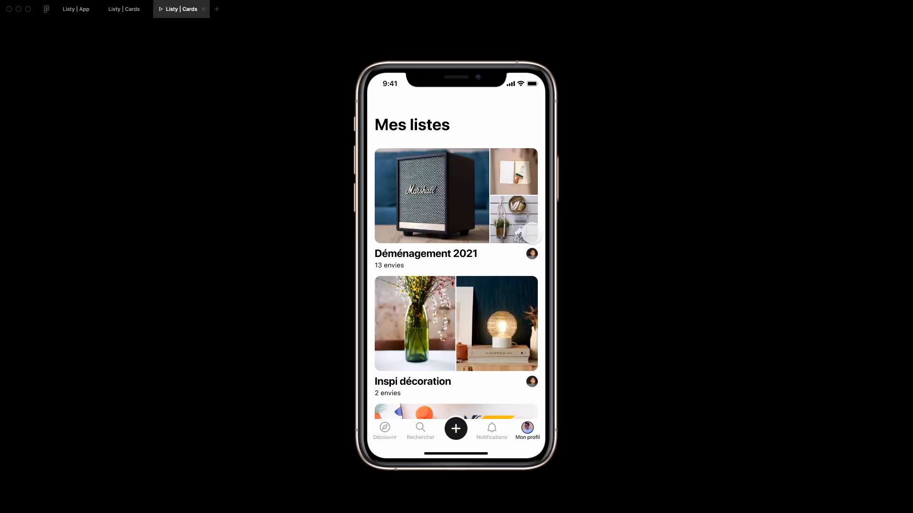
pyautogui.moveTo(508, 263); pyautogui.dragTo(513, 305)
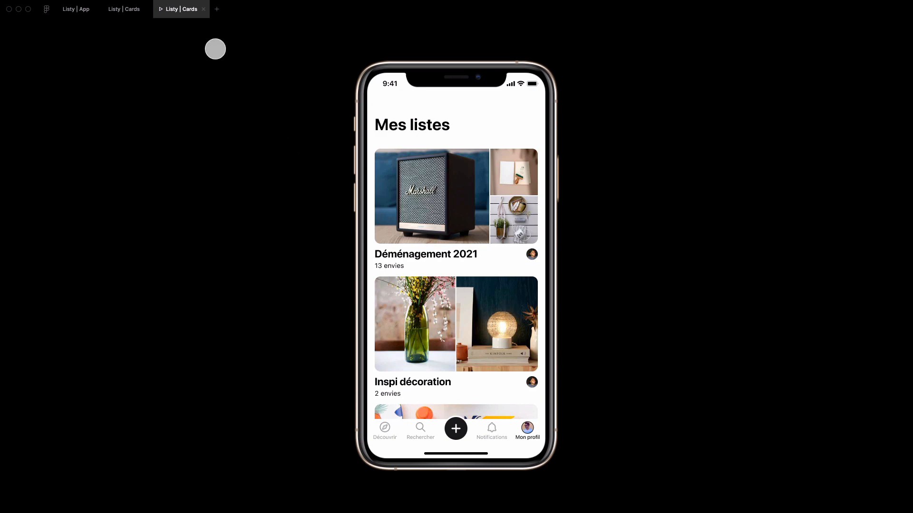
pyautogui.click(203, 9)
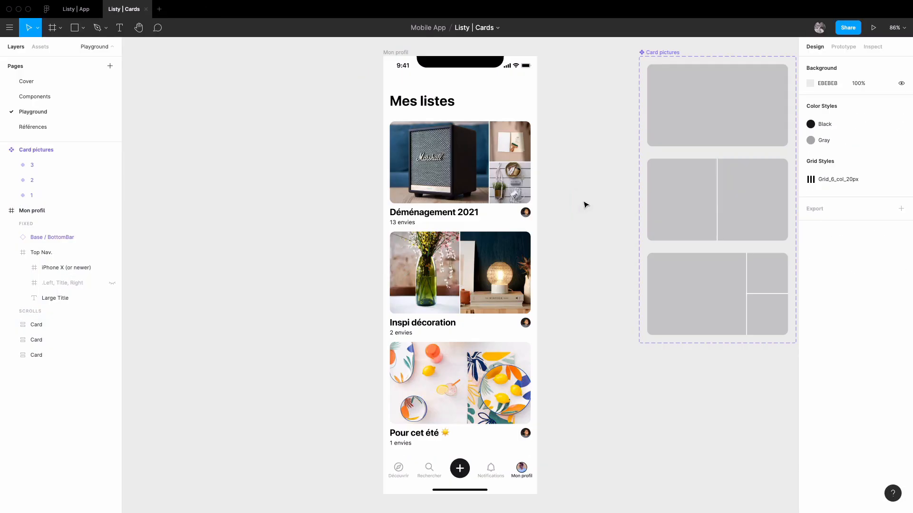
# Turn the three cards on the Mon profil screen into separate components and combine them as variants.
pyautogui.click(483, 181)
pyautogui.keyDown('shift'); pyautogui.click(481, 247); pyautogui.keyUp('shift')
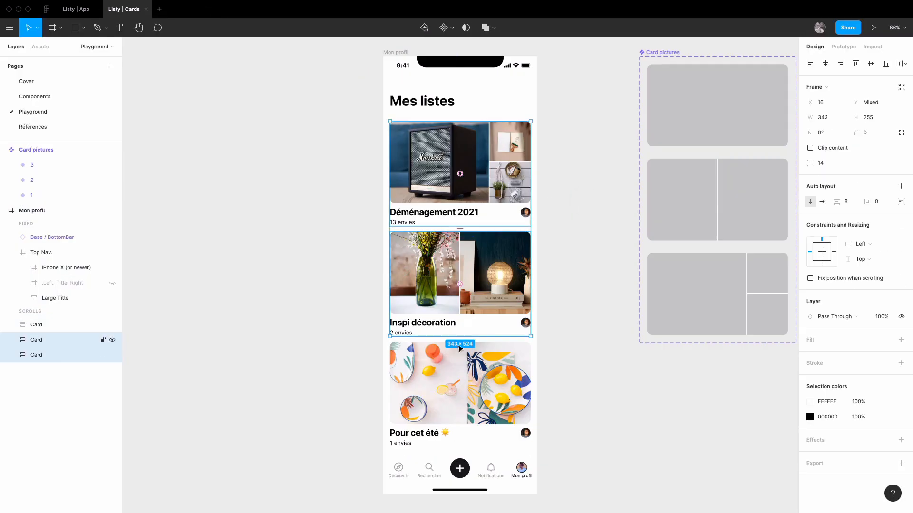
pyautogui.keyDown('shift'); pyautogui.click(478, 380); pyautogui.keyUp('shift')
pyautogui.click(453, 30)
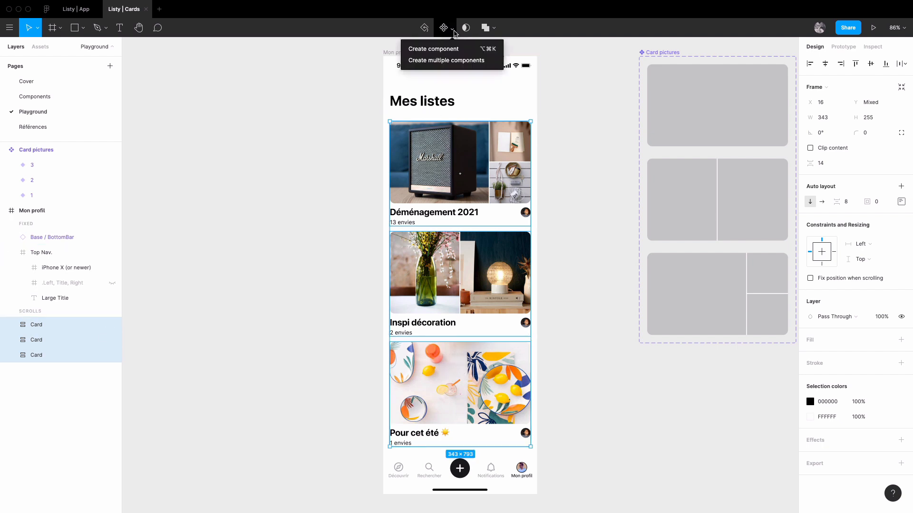
pyautogui.click(471, 62)
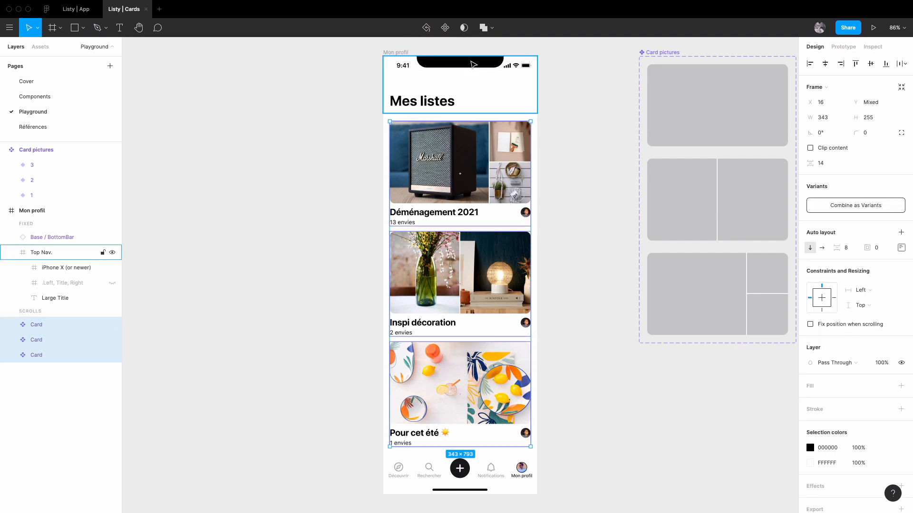
pyautogui.click(866, 207)
pyautogui.click(570, 189)
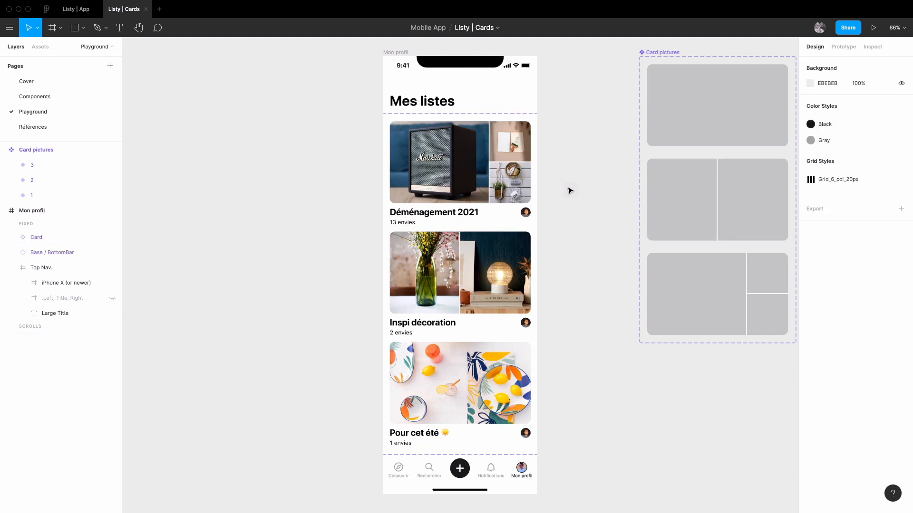
# Move the Card variant set out of the Mon profil frame and place it beside the Card pictures set.
pyautogui.click(444, 163)
pyautogui.moveTo(445, 158); pyautogui.dragTo(664, 179)
pyautogui.moveTo(543, 160); pyautogui.dragTo(195, 160)
pyautogui.moveTo(305, 141); pyautogui.dragTo(531, 65)
pyautogui.click(717, 112)
pyautogui.moveTo(717, 113); pyautogui.dragTo(607, 115)
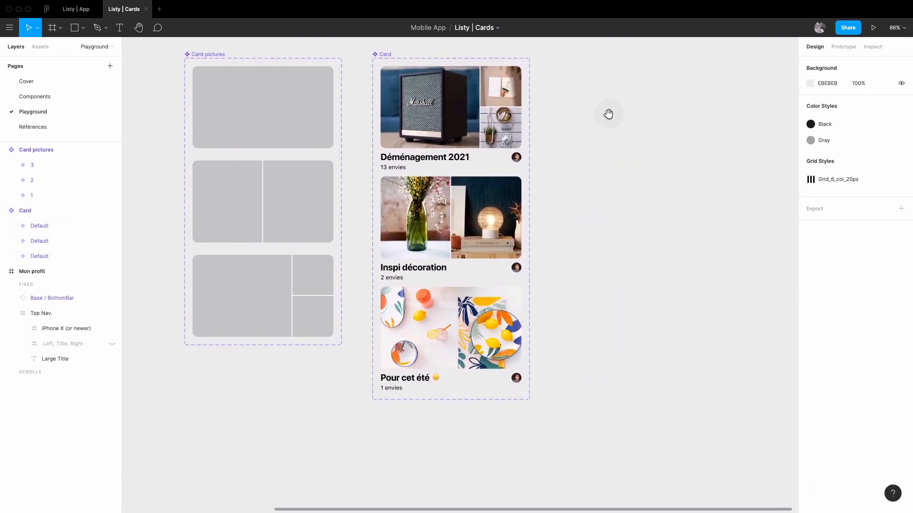
# Rename the Card set's variant property to "Pictures".
pyautogui.click(451, 118)
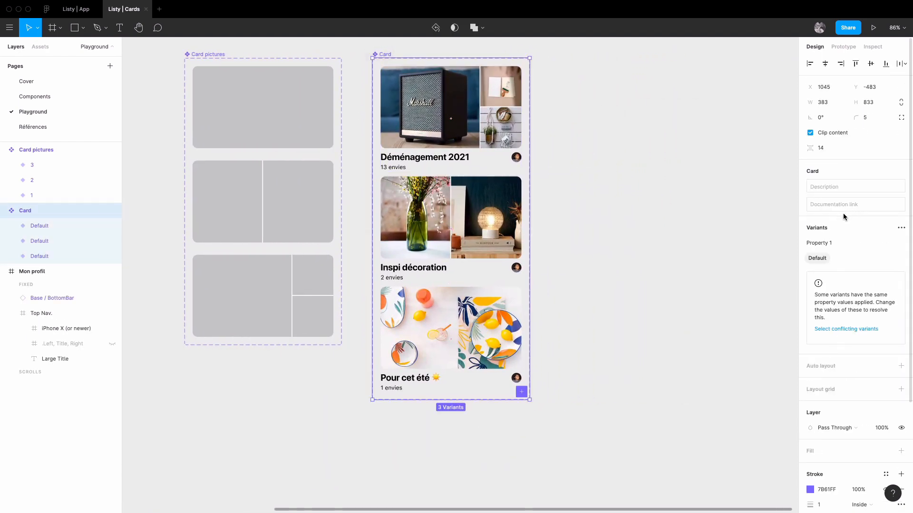
pyautogui.doubleClick(828, 241)
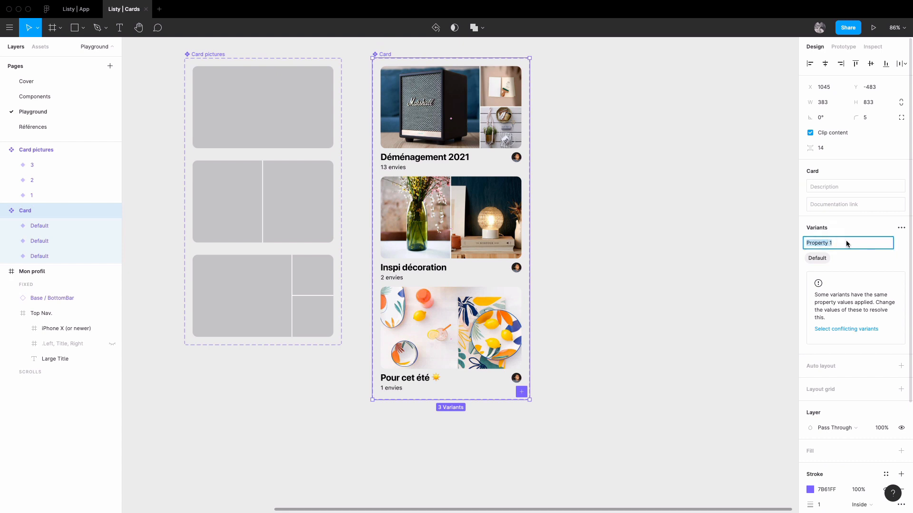
pyautogui.write('Pictures')
pyautogui.press('Return')
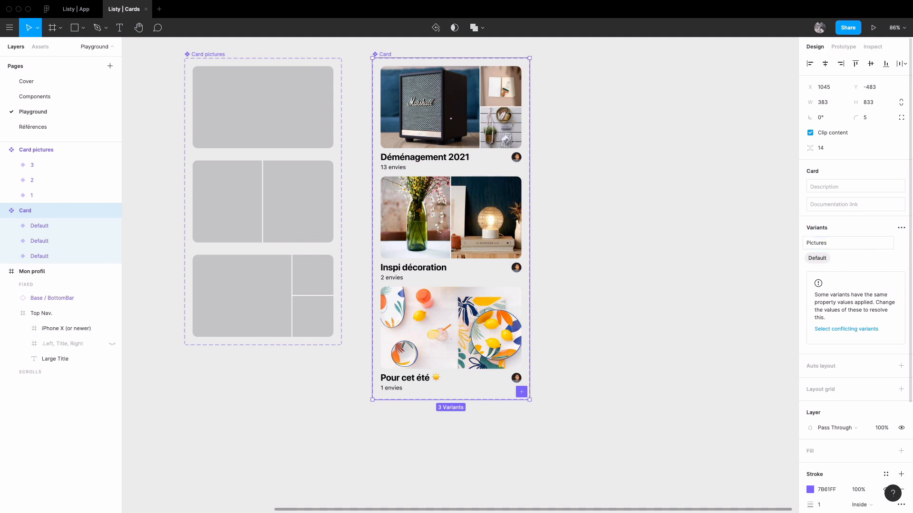
# Set the Pictures value to 3 for the Déménagement card, 2 for Inspi décoration and 1 for Pour cet été.
pyautogui.click(500, 129)
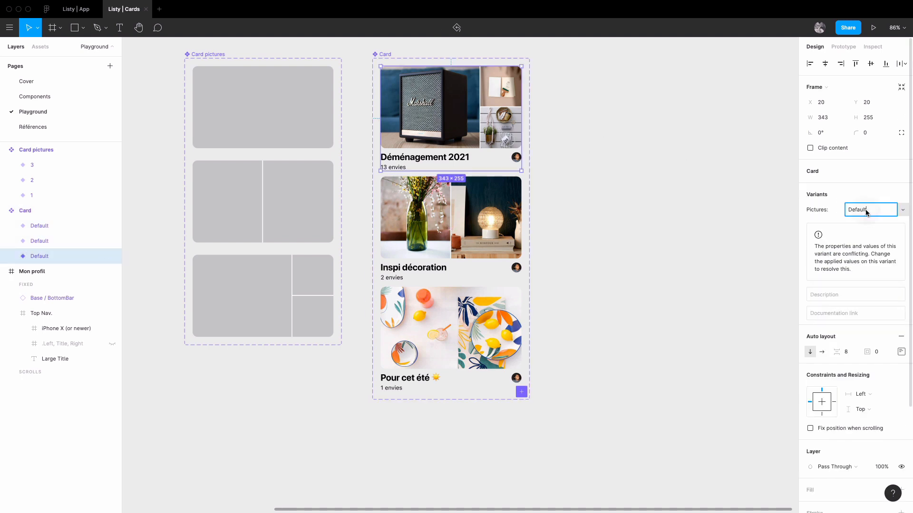
pyautogui.write('3')
pyautogui.press('Return')
pyautogui.press('Tab')
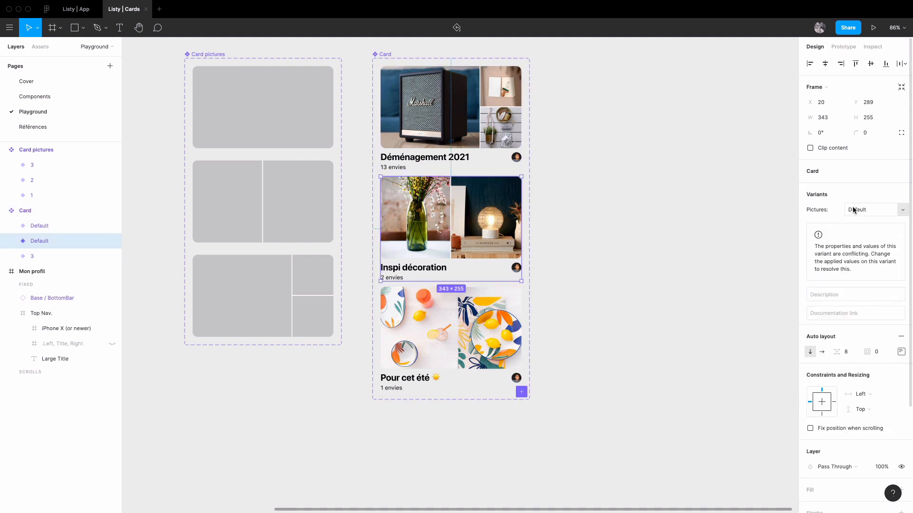
pyautogui.write('2')
pyautogui.press('Return')
pyautogui.press('Tab')
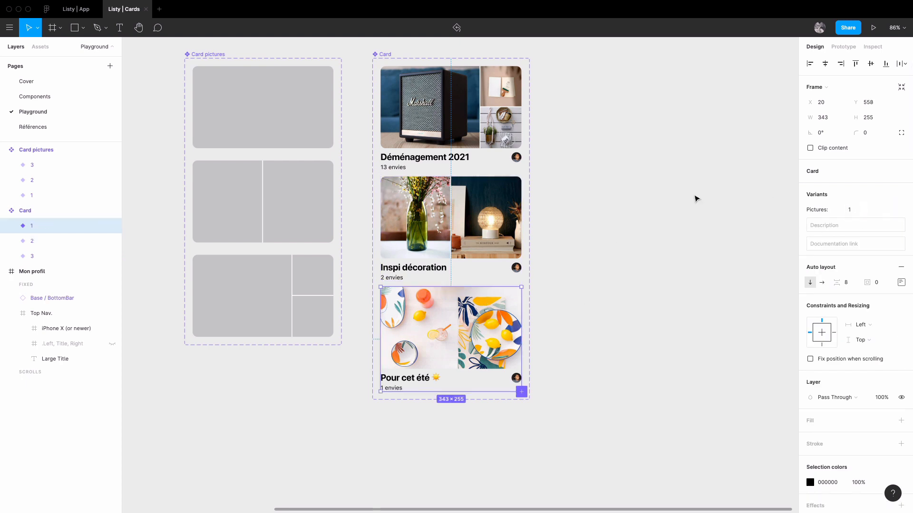
pyautogui.click(695, 197)
# Place an instance of the Déménagement 2021 card variant on the empty canvas beside the Card set.
pyautogui.moveTo(644, 159); pyautogui.dragTo(541, 172)
pyautogui.click(381, 127)
pyautogui.moveTo(606, 140); pyautogui.dragTo(624, 142)
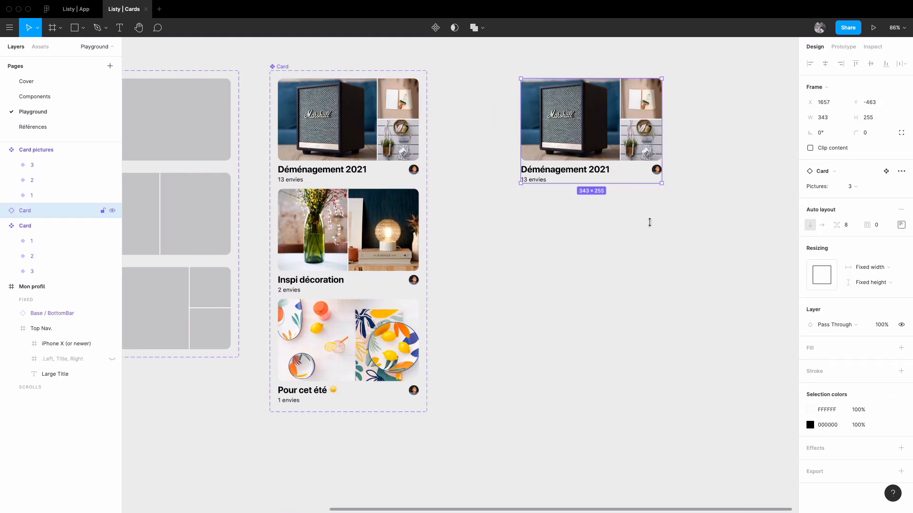
pyautogui.click(648, 219)
pyautogui.click(628, 148)
# Try Pictures variant 1 on the card instance, and switch it to variant 2.
pyautogui.click(868, 187)
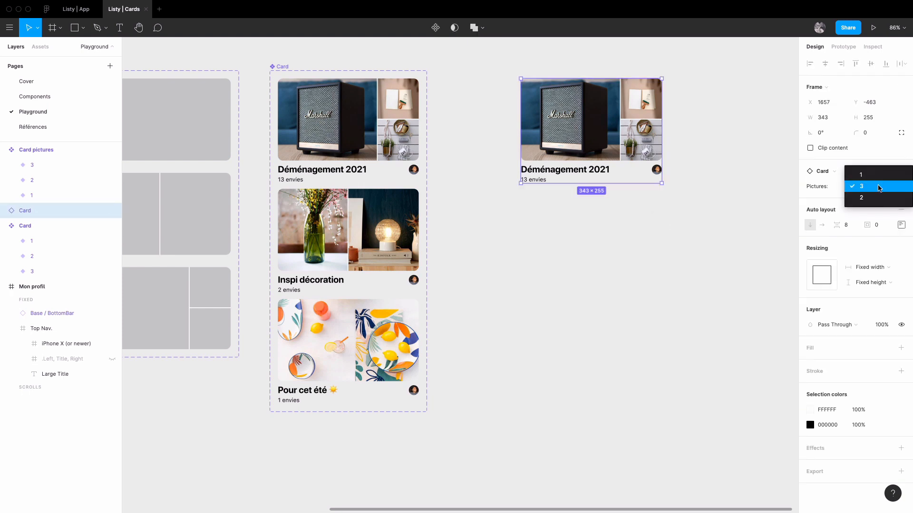
pyautogui.click(880, 176)
pyautogui.click(871, 190)
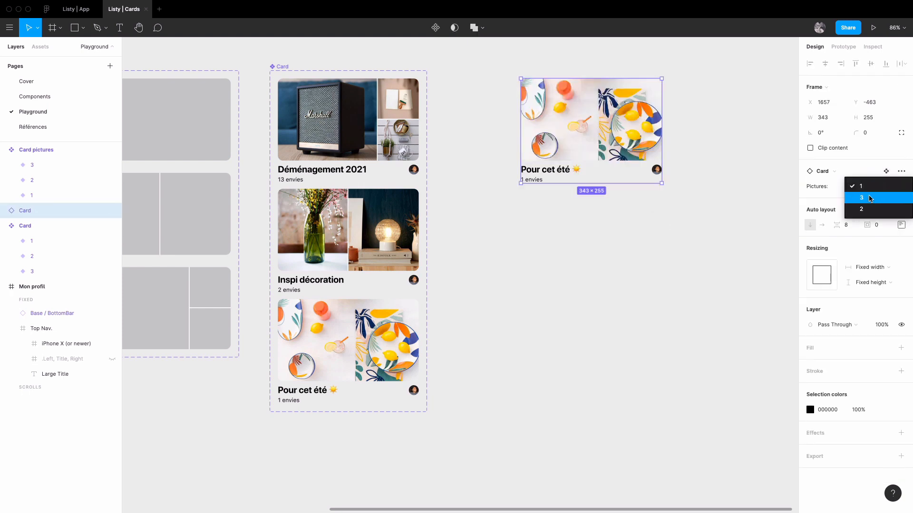
pyautogui.click(868, 195)
pyautogui.click(868, 190)
pyautogui.click(868, 198)
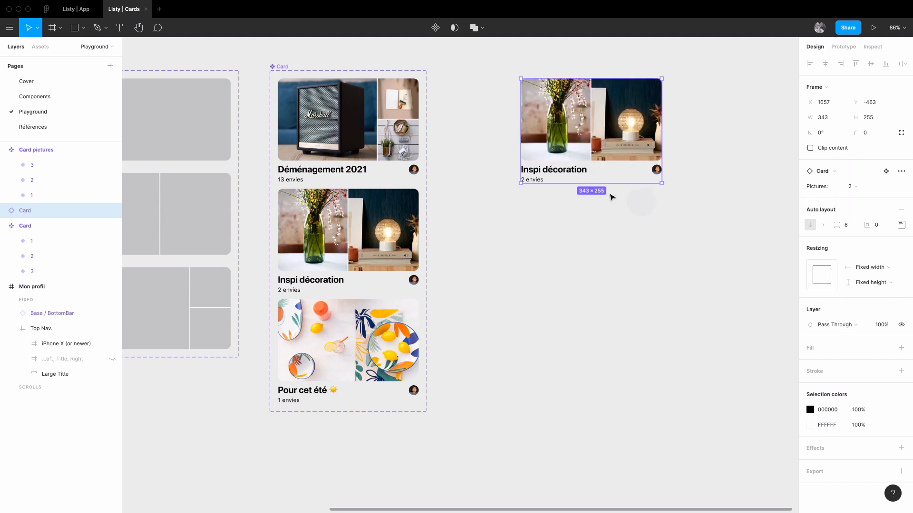
# Check the Card set's Pictures values, test variants 1 and 3 on the instance, and return it to variant 2.
pyautogui.click(286, 66)
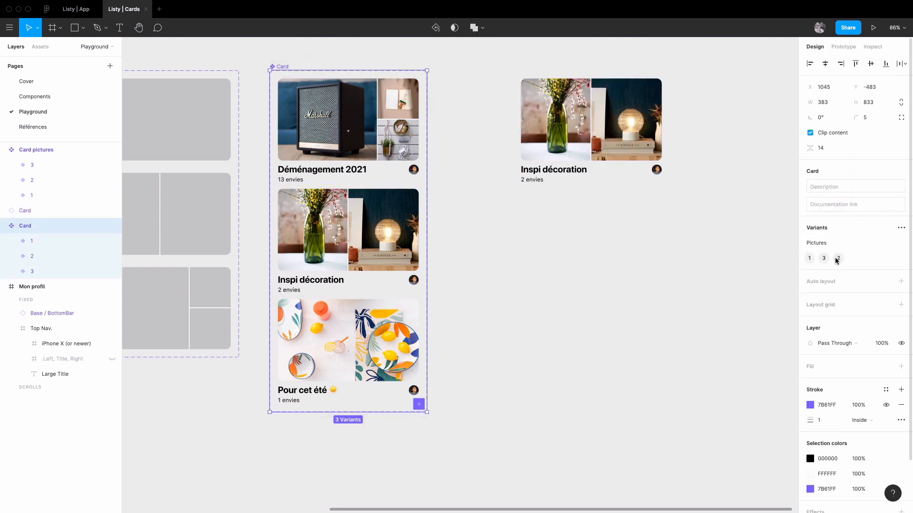
pyautogui.click(563, 132)
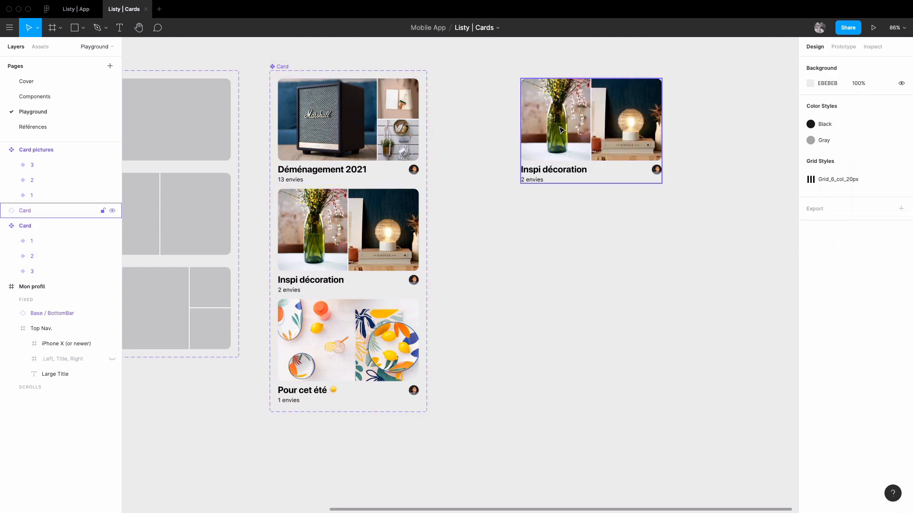
pyautogui.click(867, 188)
pyautogui.click(870, 176)
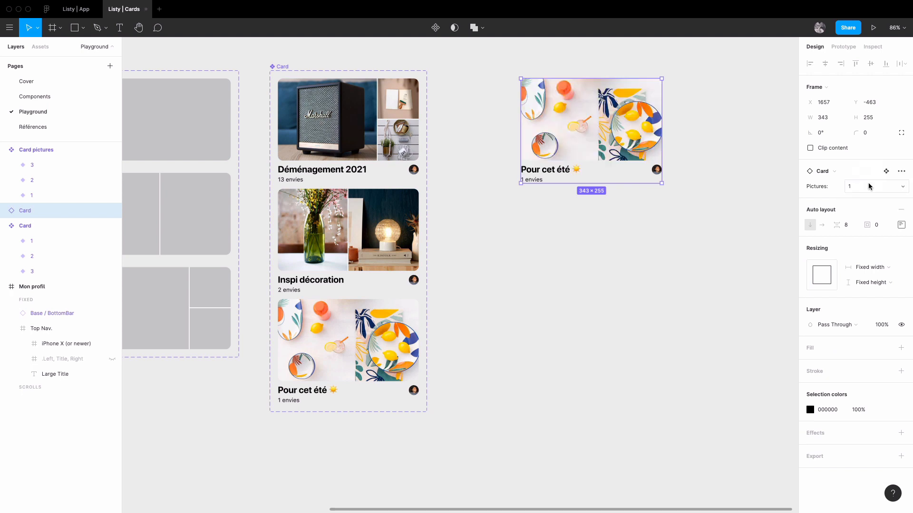
pyautogui.click(869, 189)
pyautogui.click(867, 202)
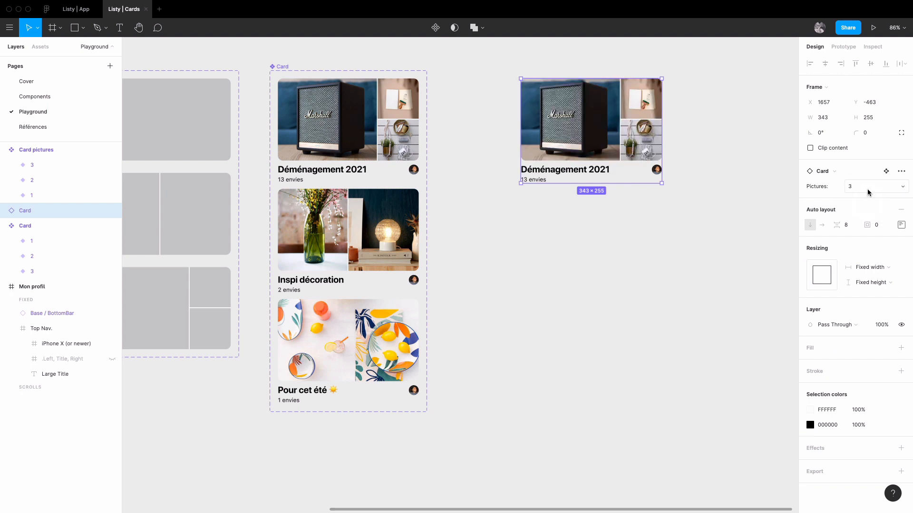
pyautogui.click(867, 190)
pyautogui.click(870, 176)
pyautogui.click(587, 212)
pyautogui.click(581, 158)
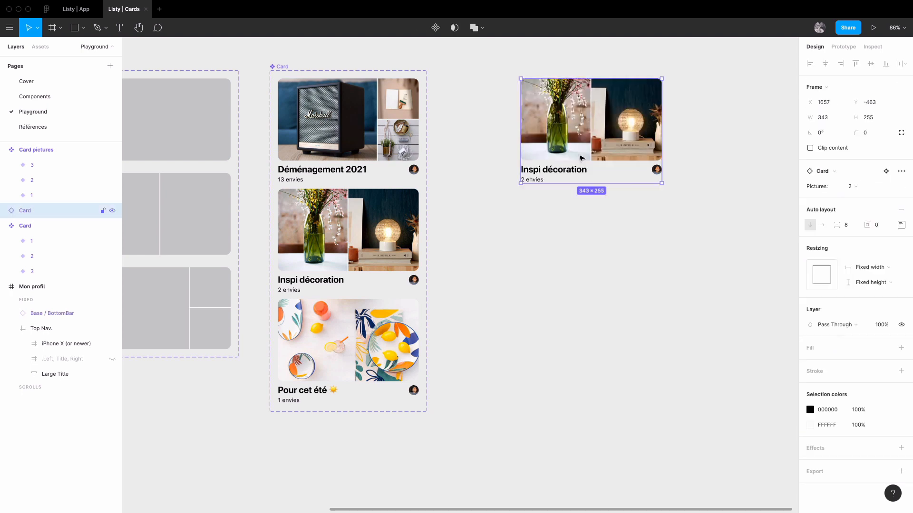
# Move the card instance into the Mon profil frame and centre it horizontally.
pyautogui.moveTo(471, 177); pyautogui.dragTo(736, 215)
pyautogui.moveTo(789, 155); pyautogui.dragTo(570, 209)
pyautogui.moveTo(585, 208); pyautogui.dragTo(403, 200)
pyautogui.click(825, 63)
# Move the card up 60 px to sit 12 px below the Top Nav.
pyautogui.press('alt')
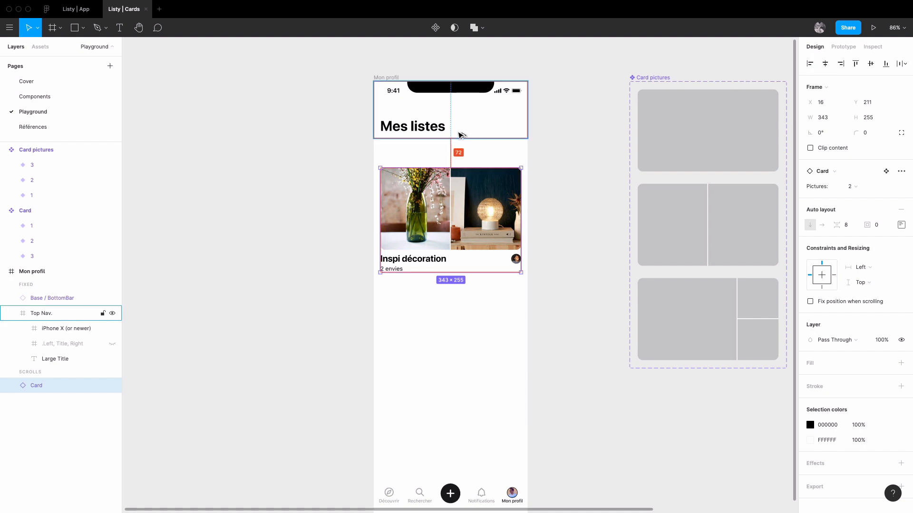
pyautogui.hotkey('shift', 'Up')
pyautogui.hotkey('shift', 'Up')
pyautogui.hotkey('shift', 'Up')
pyautogui.hotkey('shift', 'Up')
pyautogui.hotkey('shift', 'Up')
pyautogui.hotkey('shift', 'Up')
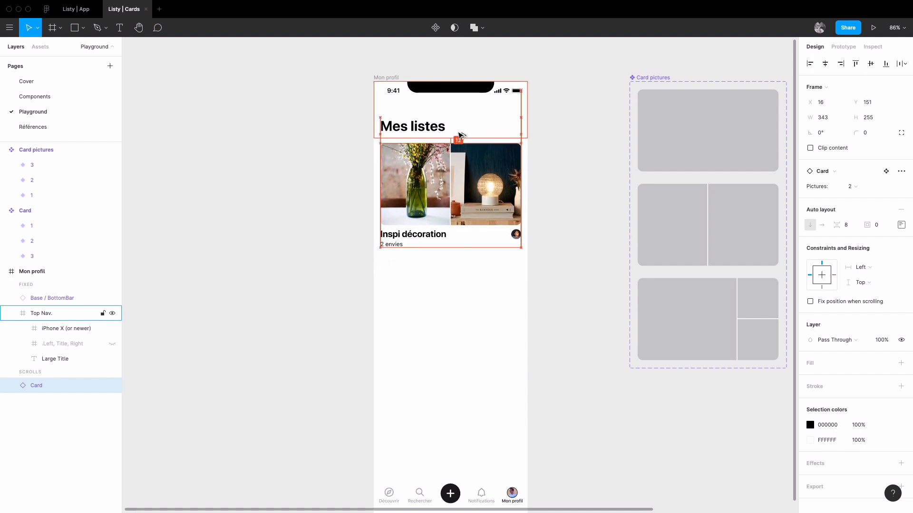
pyautogui.click(541, 206)
# Wrap the card in an auto layout frame with 14 spacing and 0 padding, positioned 20 px below the Top Nav.
pyautogui.click(475, 191)
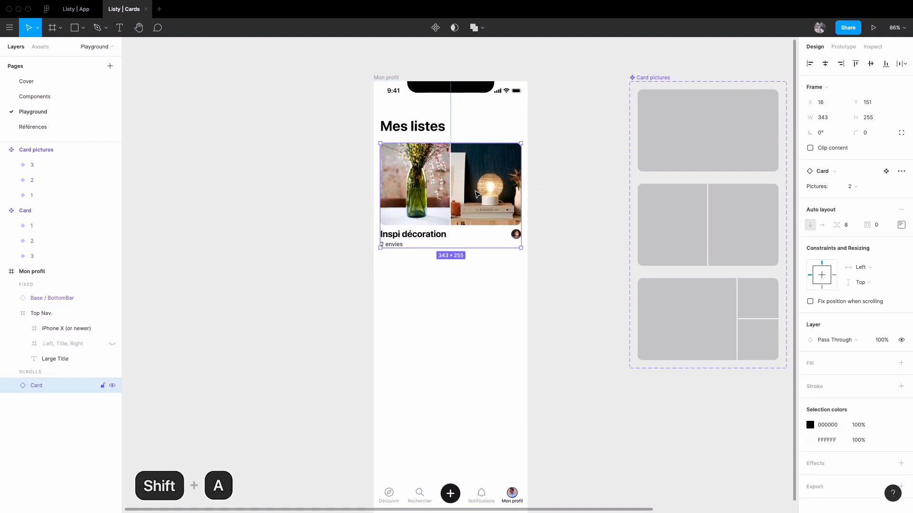
pyautogui.hotkey('shift', 'a')
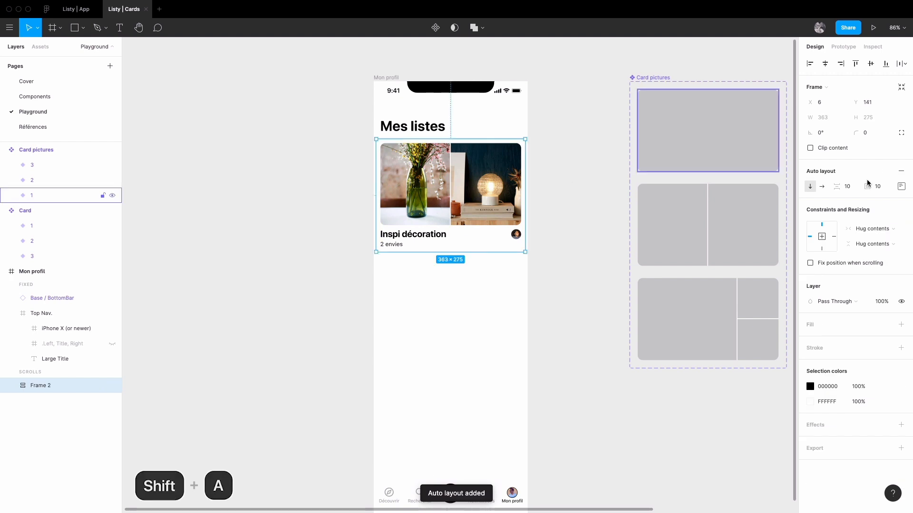
pyautogui.write('12')
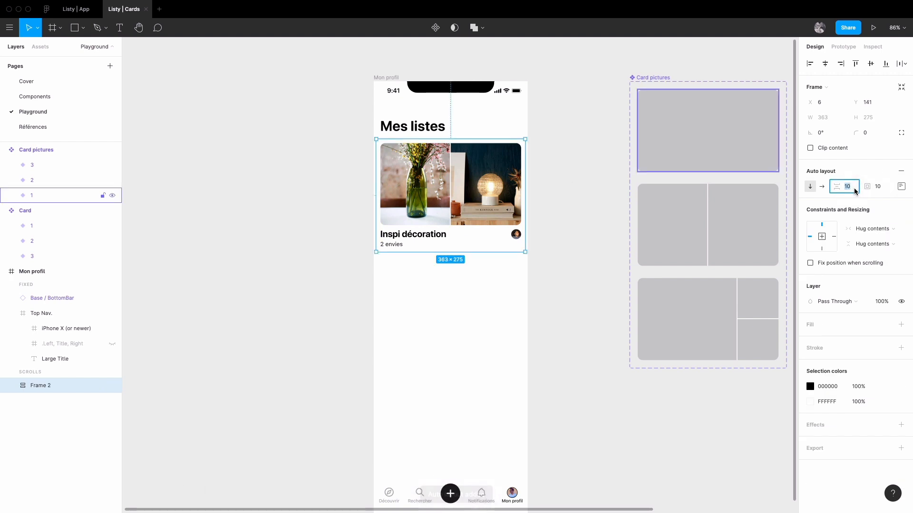
pyautogui.click(884, 188)
pyautogui.write('0')
pyautogui.press('Return')
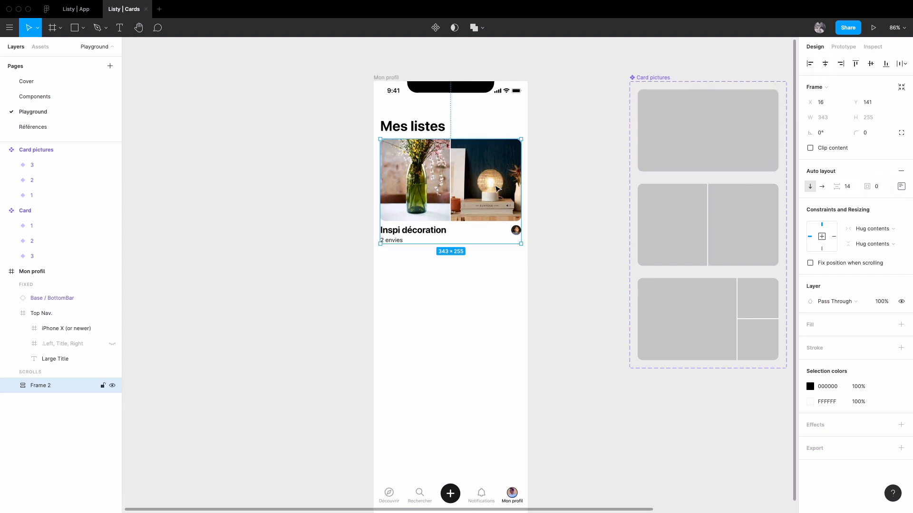
pyautogui.moveTo(496, 189); pyautogui.dragTo(496, 198)
pyautogui.press('Up')
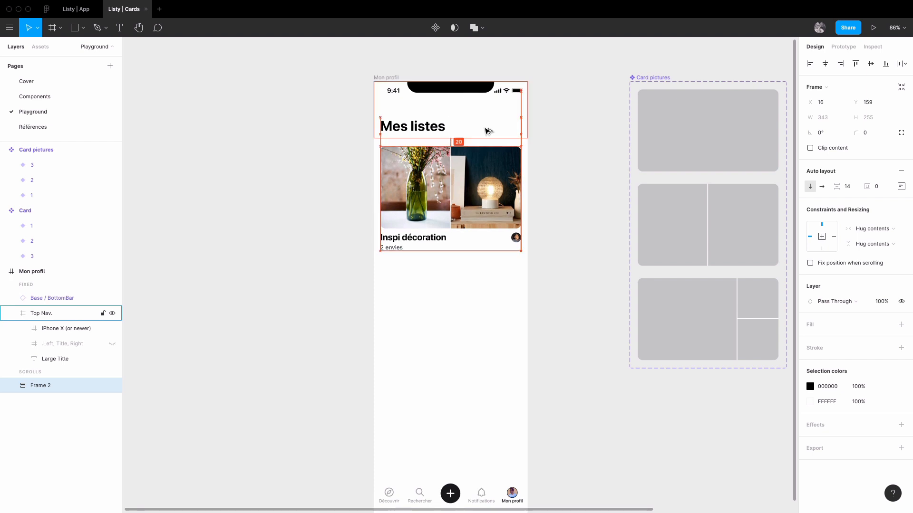
# Duplicate the card instance twice inside its auto layout frame to make a list of three cards.
pyautogui.press('Return')
pyautogui.press('super+d')
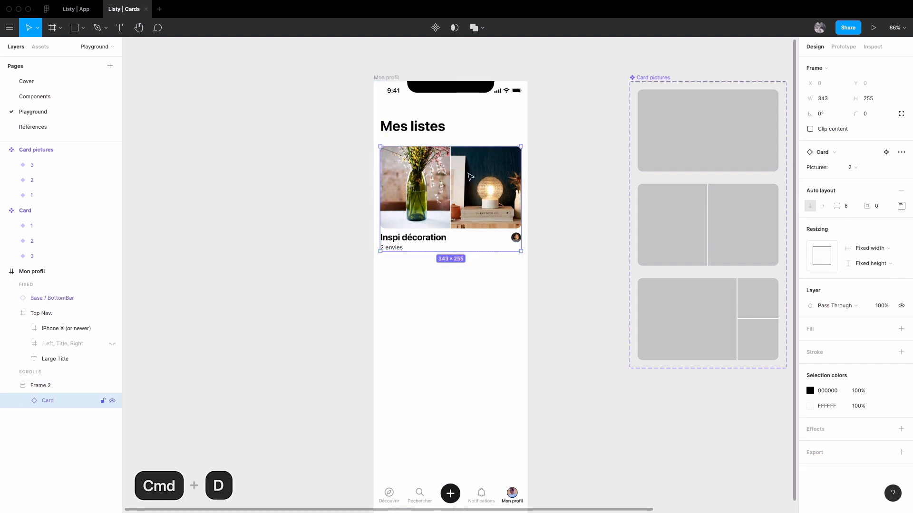
pyautogui.press('super+d')
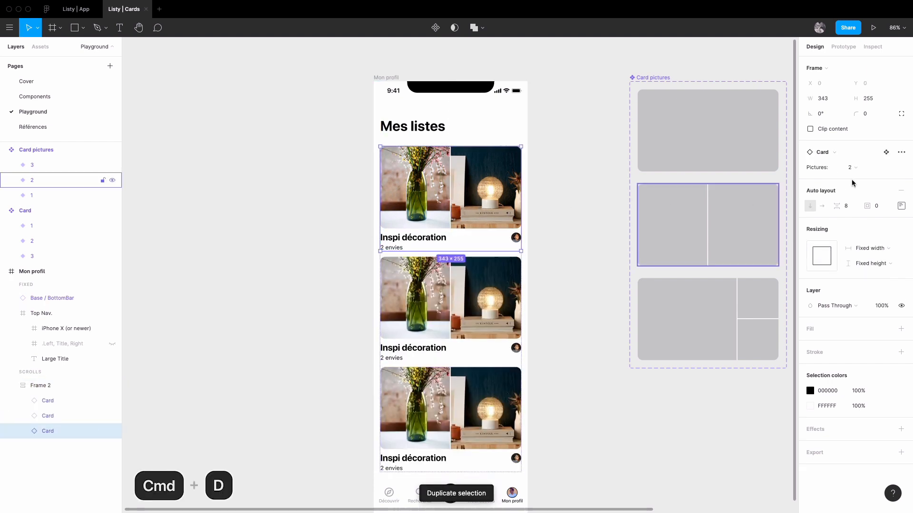
# Set the first card's Pictures variant to 3 and the last card's to 1.
pyautogui.click(851, 167)
pyautogui.click(863, 178)
pyautogui.press('Tab')
pyautogui.press('Tab')
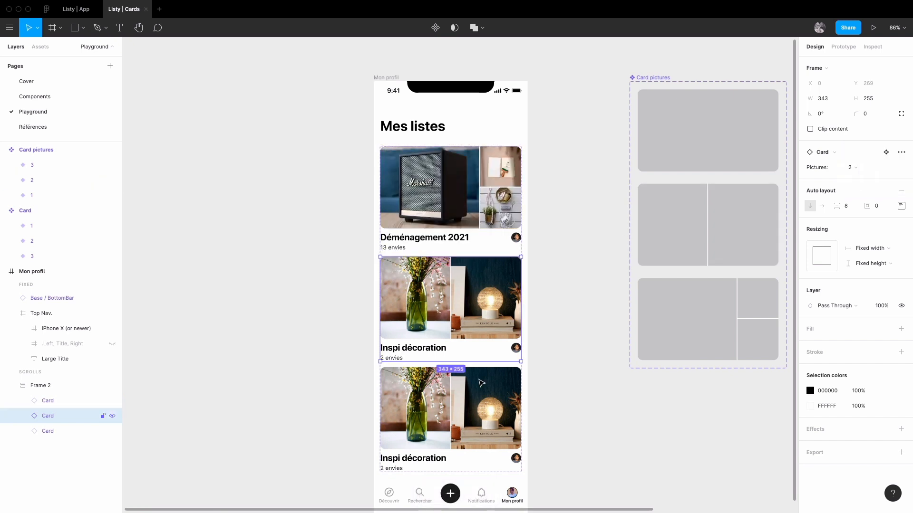
pyautogui.click(864, 169)
pyautogui.click(866, 157)
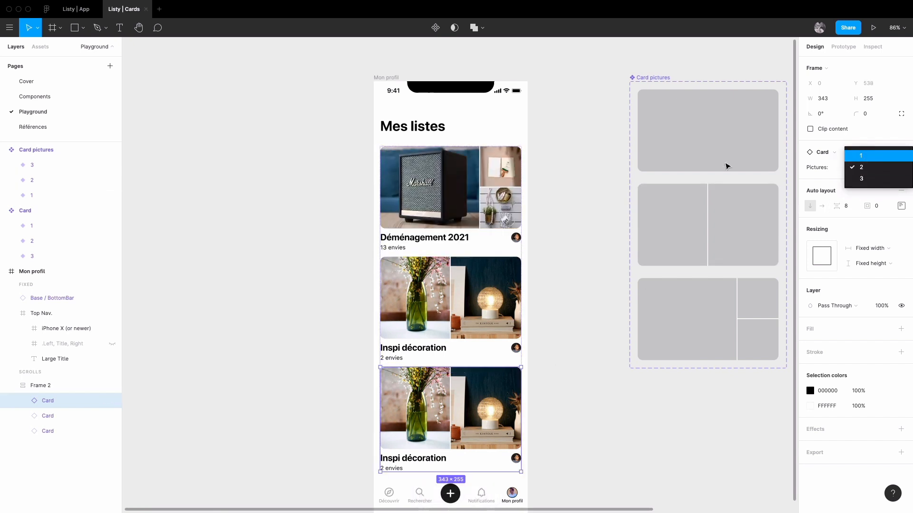
pyautogui.click(594, 204)
pyautogui.moveTo(584, 232)
pyautogui.mouseDown()
pyautogui.moveTo(586, 206)
pyautogui.moveTo(584, 226)
pyautogui.mouseUp()
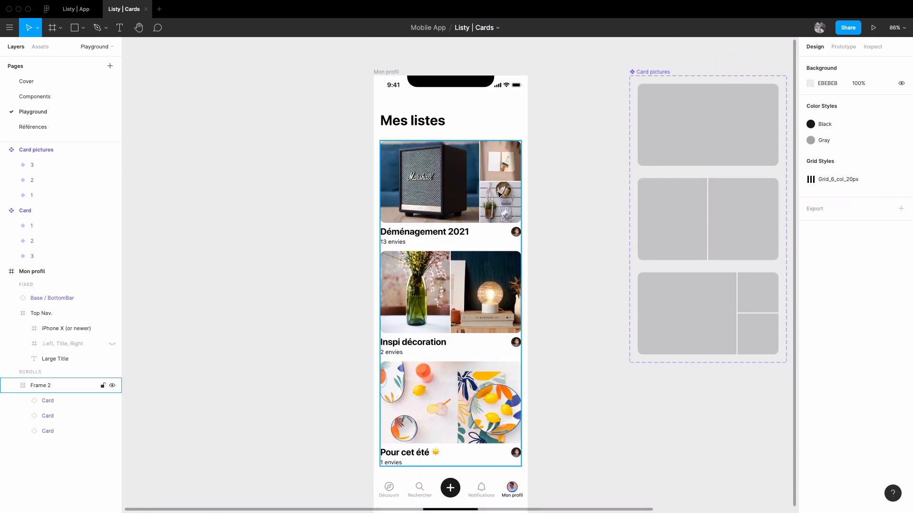
# Set the spacing between items in the card list's auto layout frame to 20.
pyautogui.click(41, 386)
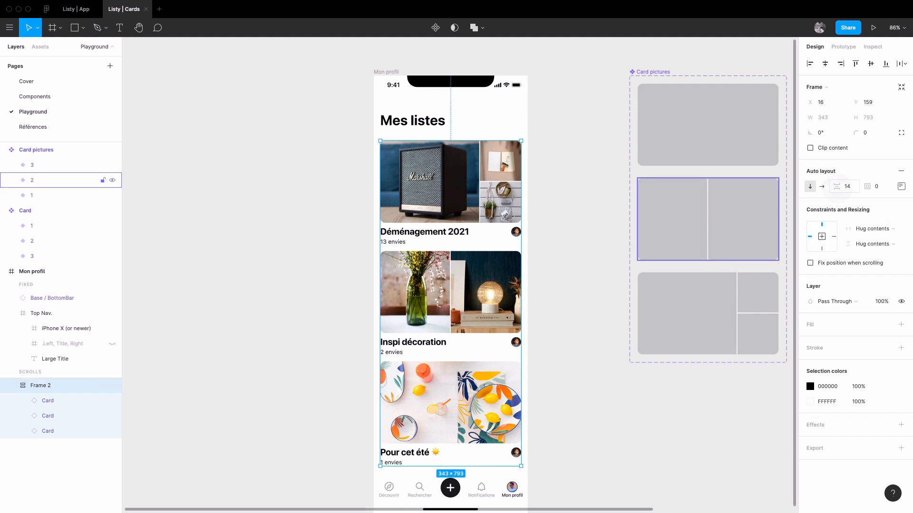
pyautogui.moveTo(839, 189); pyautogui.dragTo(843, 188)
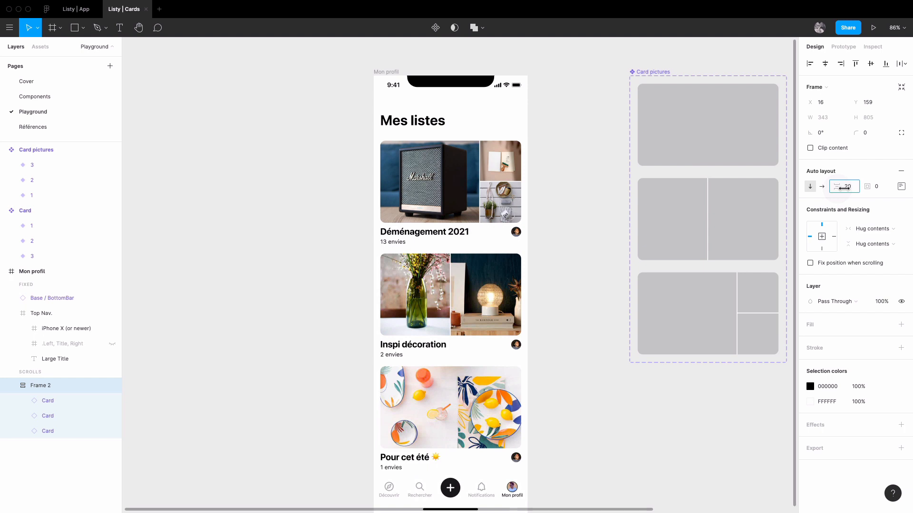
pyautogui.click(568, 169)
pyautogui.moveTo(569, 170); pyautogui.dragTo(580, 157)
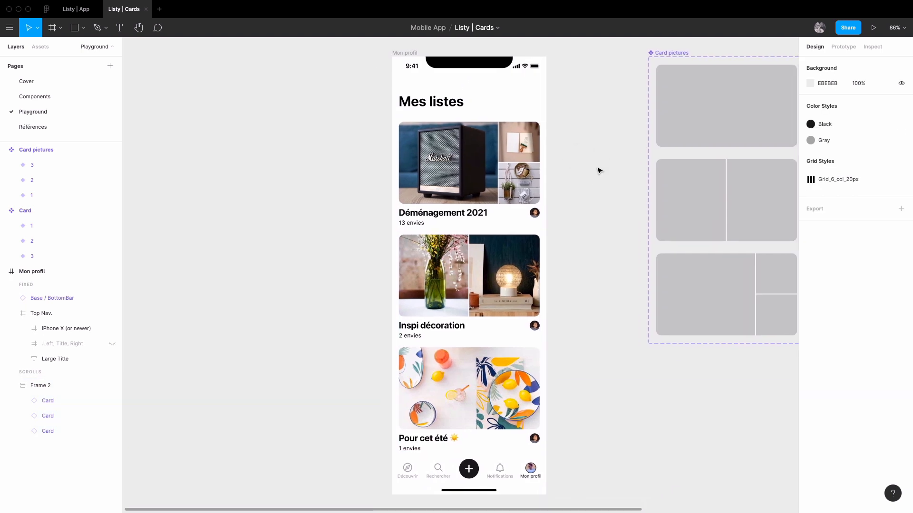